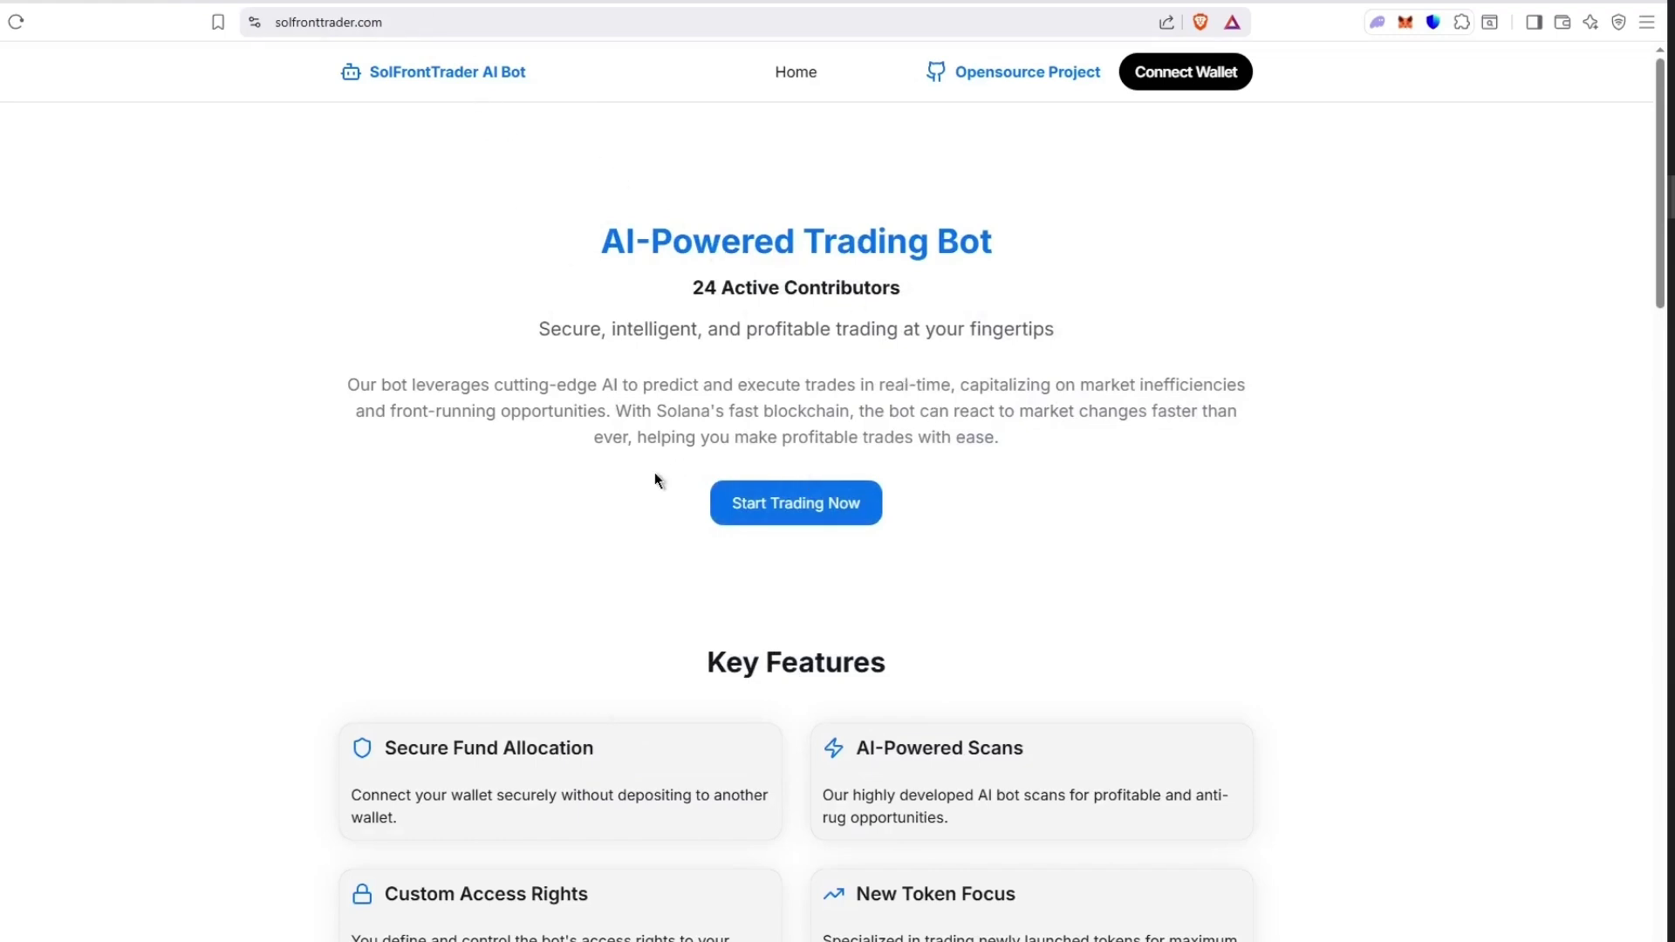
{"action": "scroll", "coordinate": [656, 481], "scroll_direction": "down", "scroll_amount": 3}
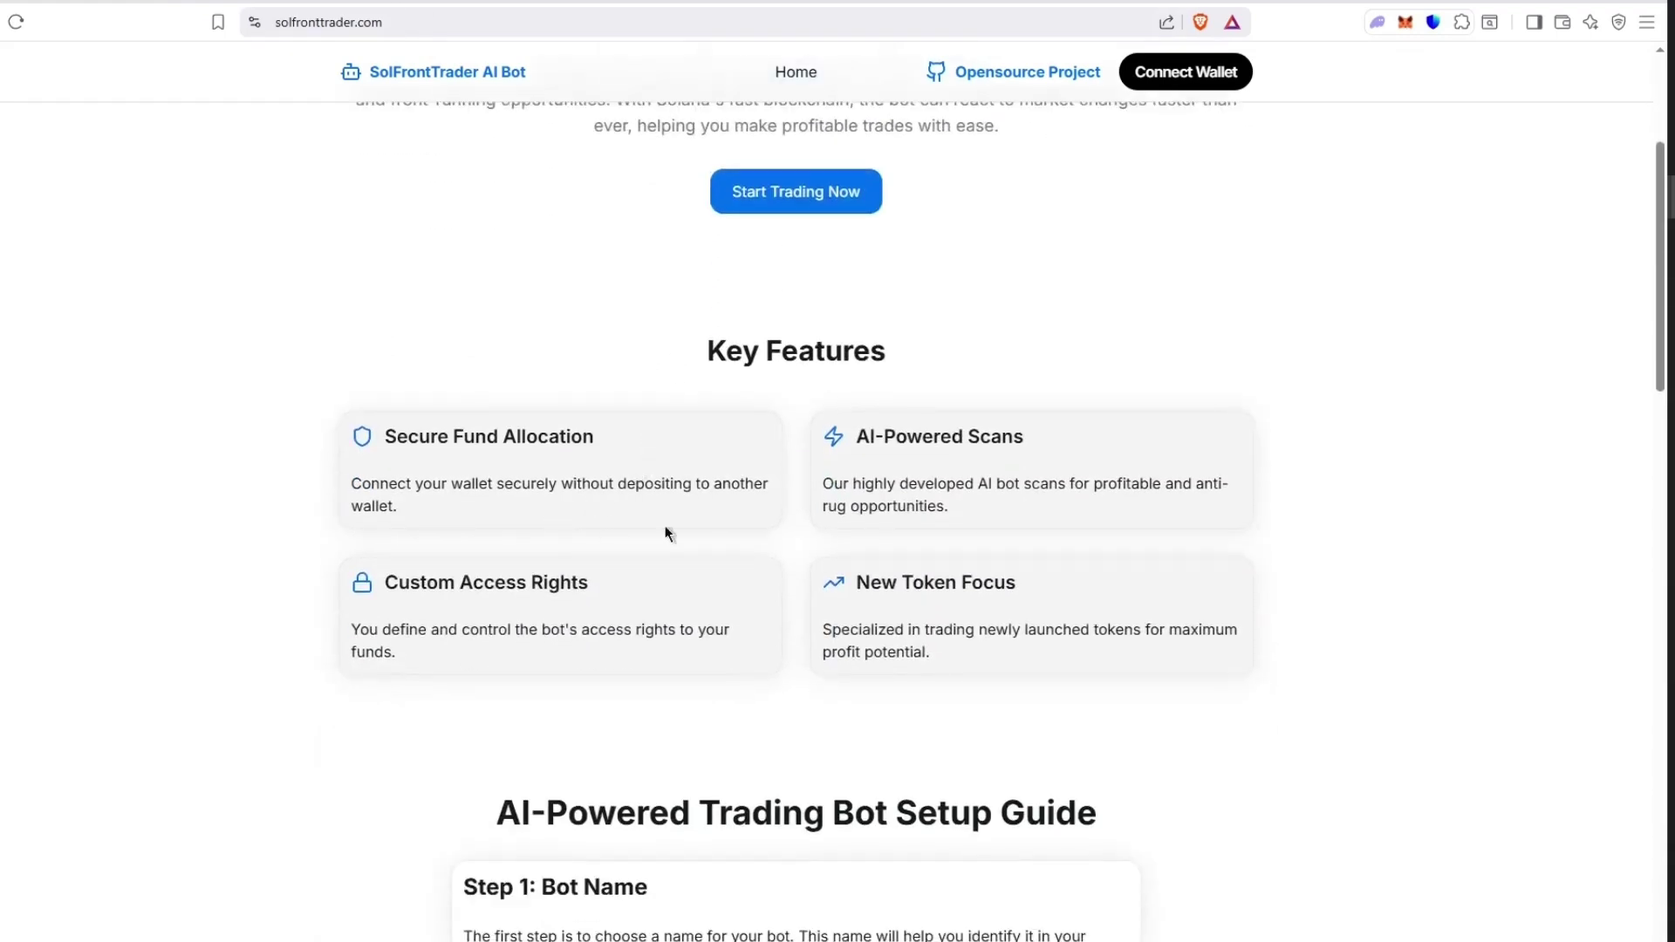
- Highlight the README's feature titles, bot-name sentence, 0.36 SOL minimum liquidity and Start Bot step
{"action": "left_click_drag", "start_coordinate": [836, 425], "coordinate": [1036, 441]}
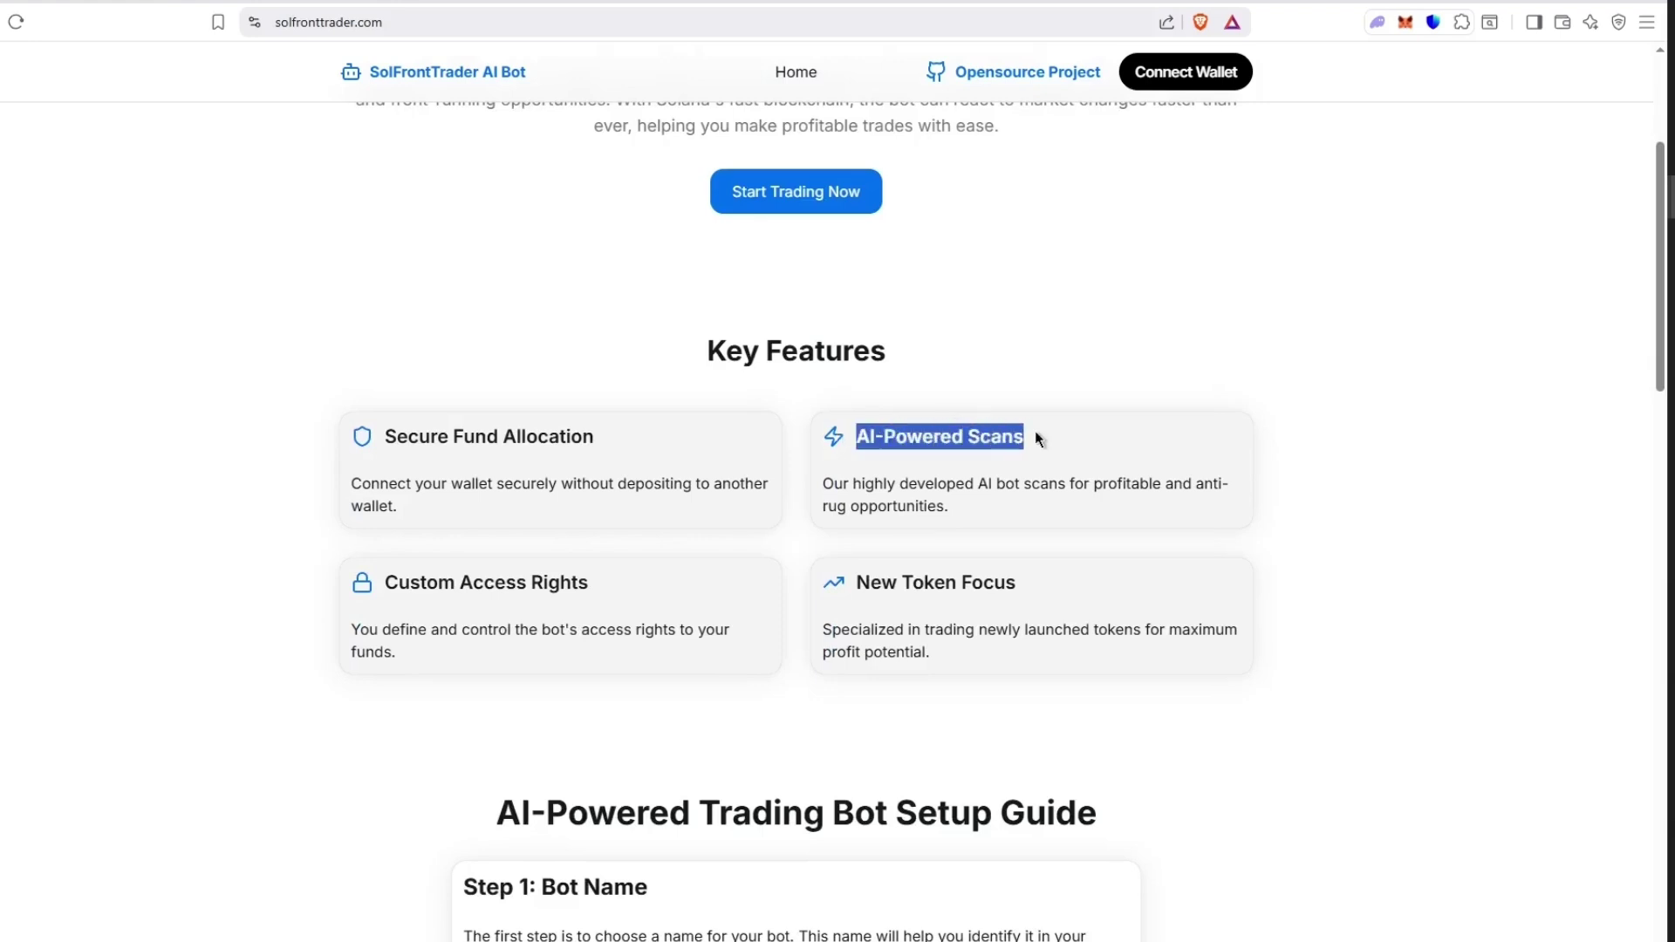
{"action": "left_click", "coordinate": [1047, 475]}
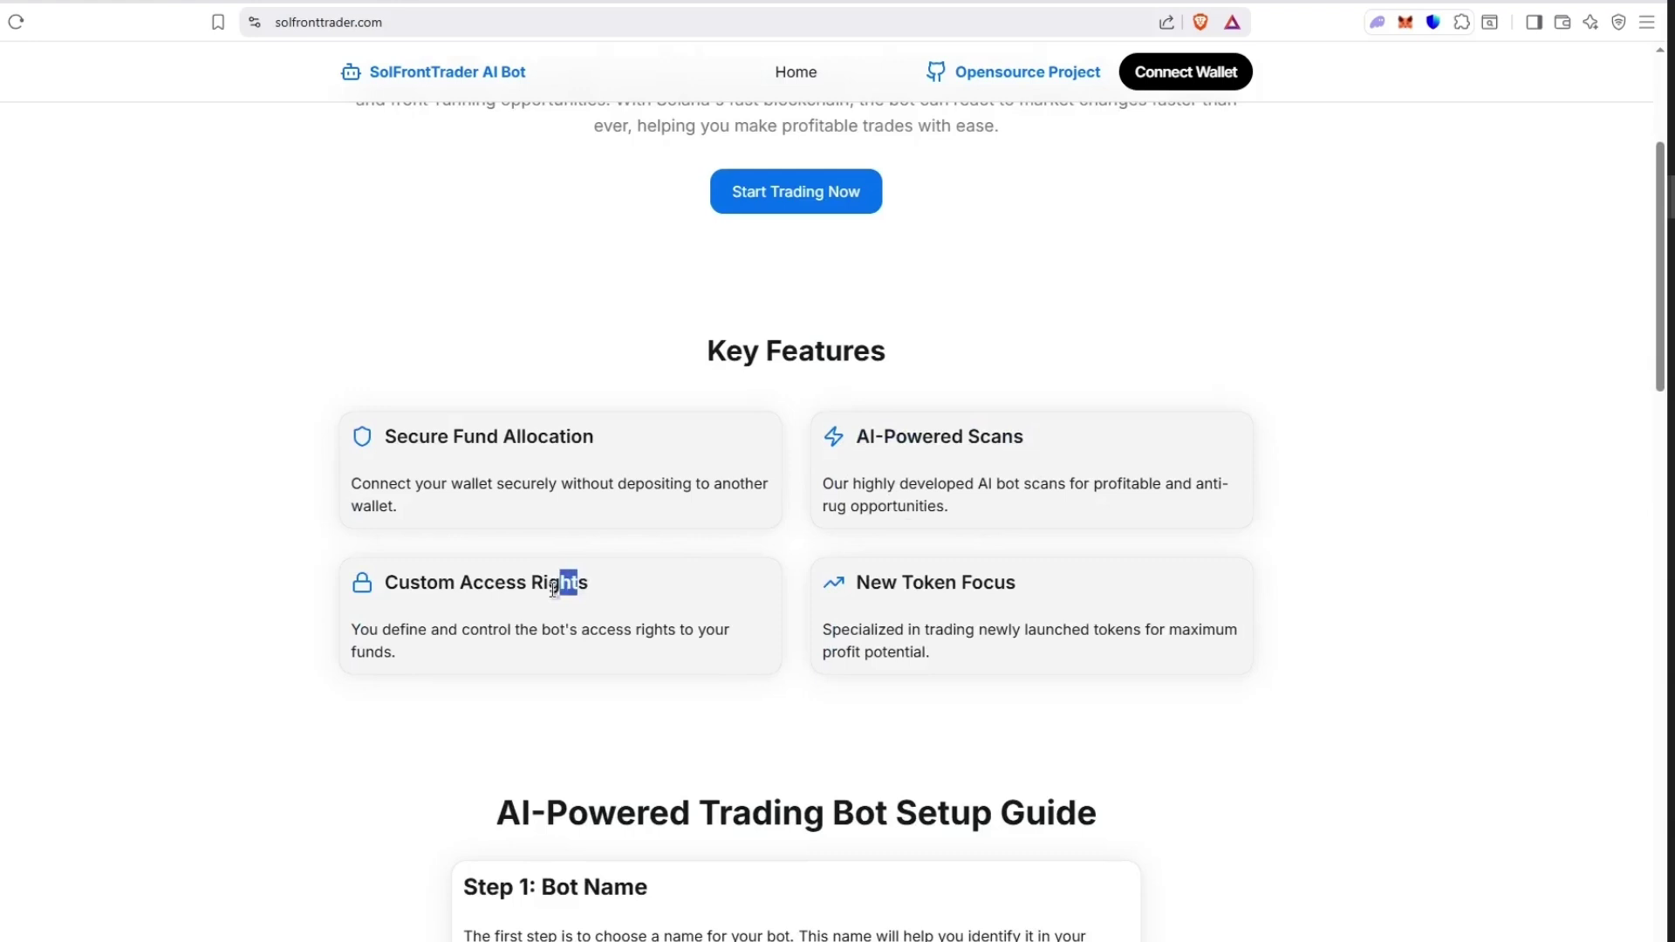
{"action": "left_click_drag", "start_coordinate": [589, 584], "coordinate": [383, 588]}
{"action": "left_click", "coordinate": [408, 626]}
{"action": "scroll", "coordinate": [795, 647], "scroll_direction": "down", "scroll_amount": 1}
{"action": "scroll", "coordinate": [795, 649], "scroll_direction": "down", "scroll_amount": 2}
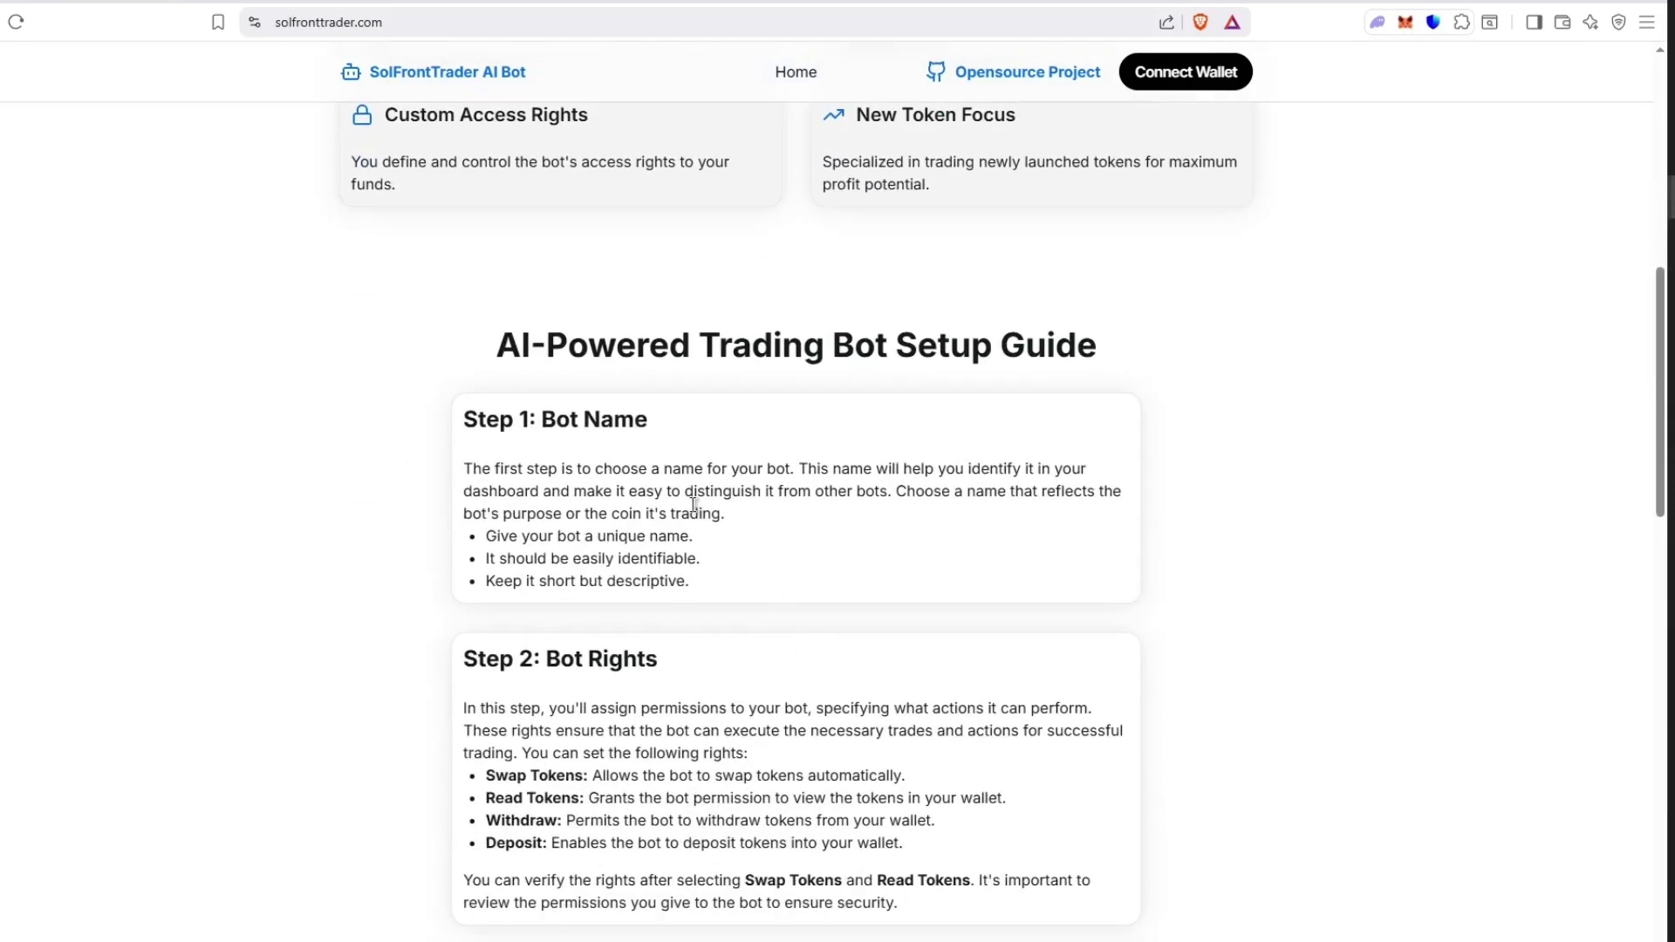
{"action": "left_click_drag", "start_coordinate": [503, 460], "coordinate": [790, 469]}
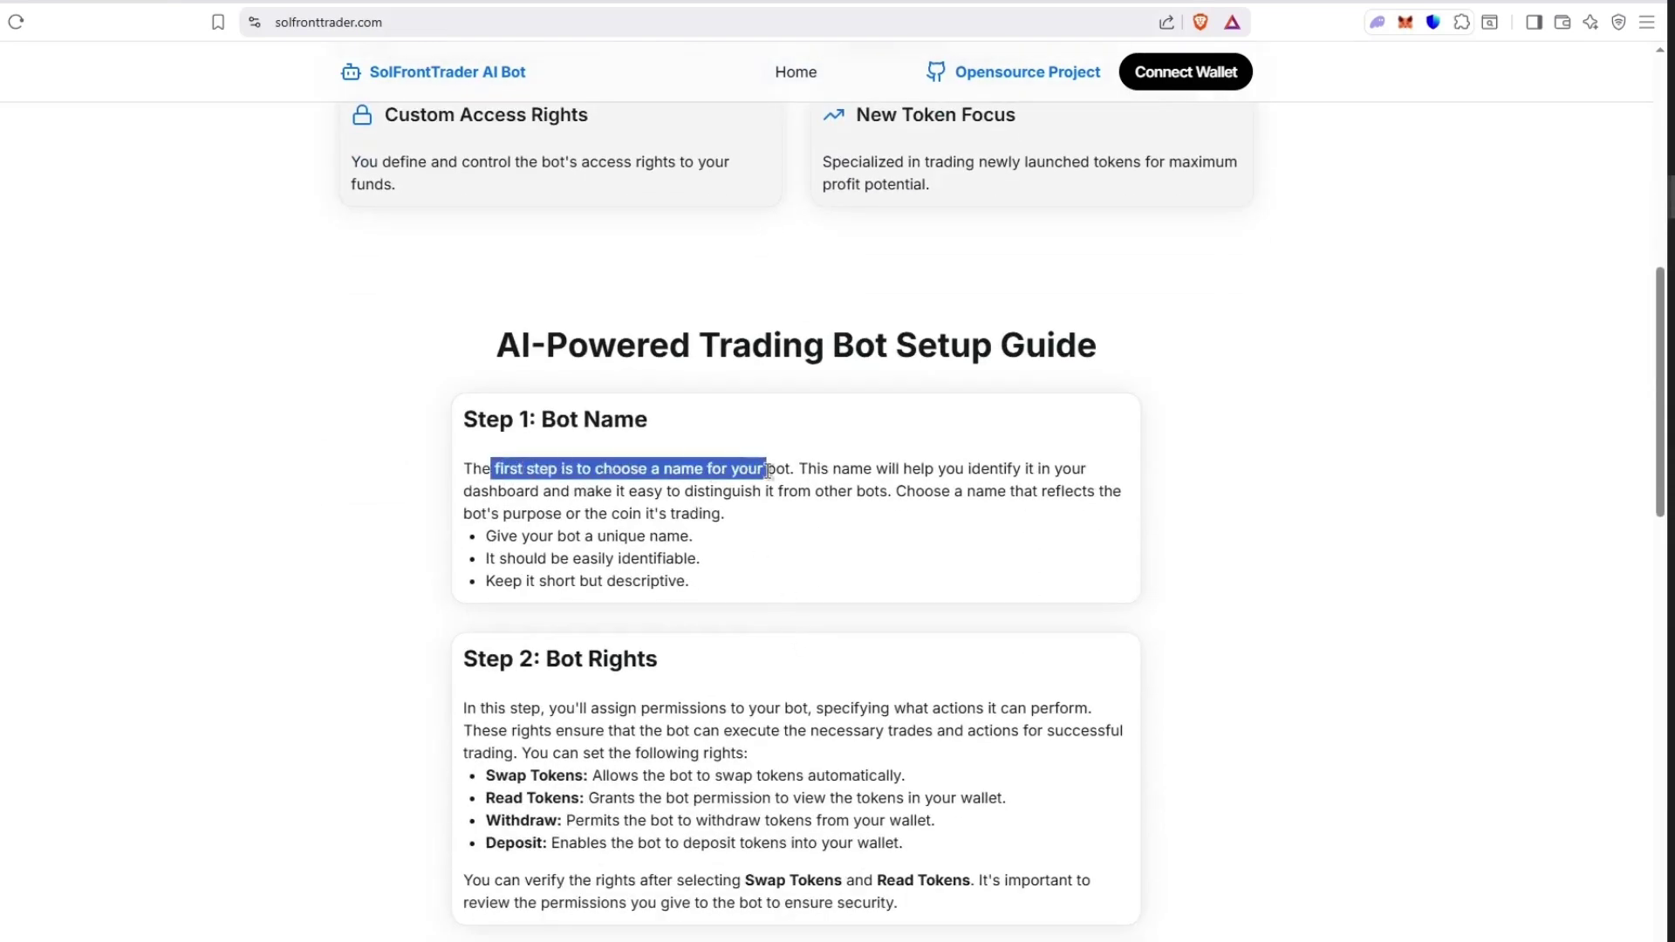
{"action": "left_click", "coordinate": [761, 528]}
{"action": "scroll", "coordinate": [640, 613], "scroll_direction": "down", "scroll_amount": 1}
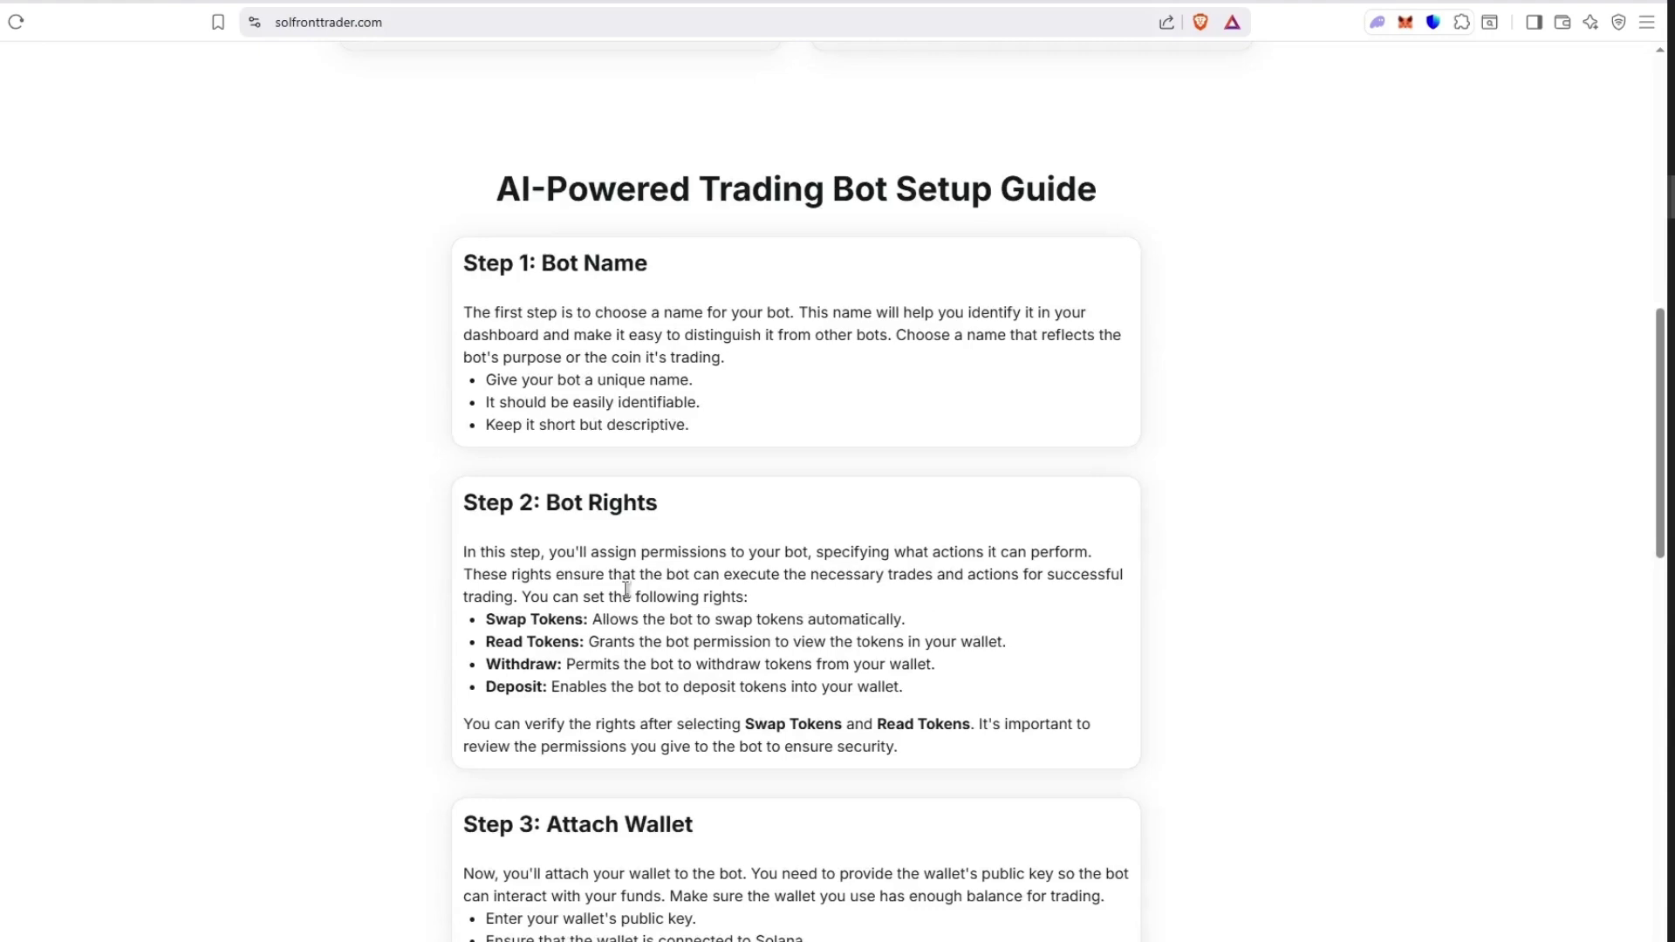
{"action": "scroll", "coordinate": [600, 663], "scroll_direction": "down", "scroll_amount": 1}
{"action": "scroll", "coordinate": [578, 632], "scroll_direction": "down", "scroll_amount": 1}
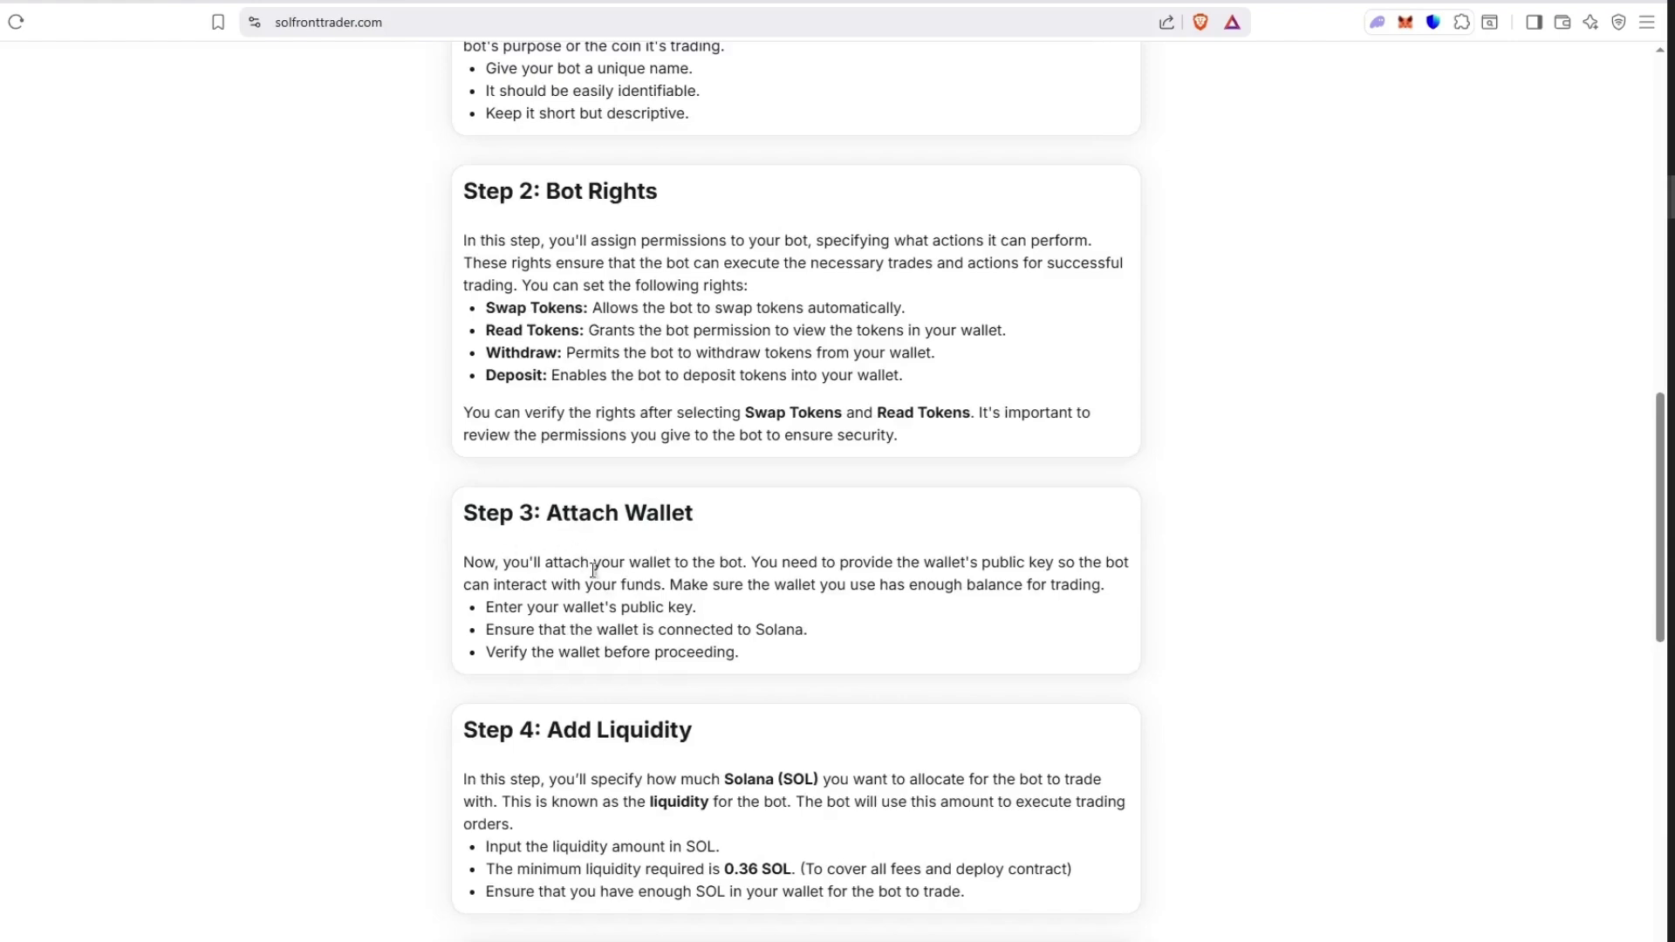
{"action": "scroll", "coordinate": [592, 569], "scroll_direction": "down", "scroll_amount": 1}
{"action": "left_click_drag", "start_coordinate": [696, 577], "coordinate": [536, 573]}
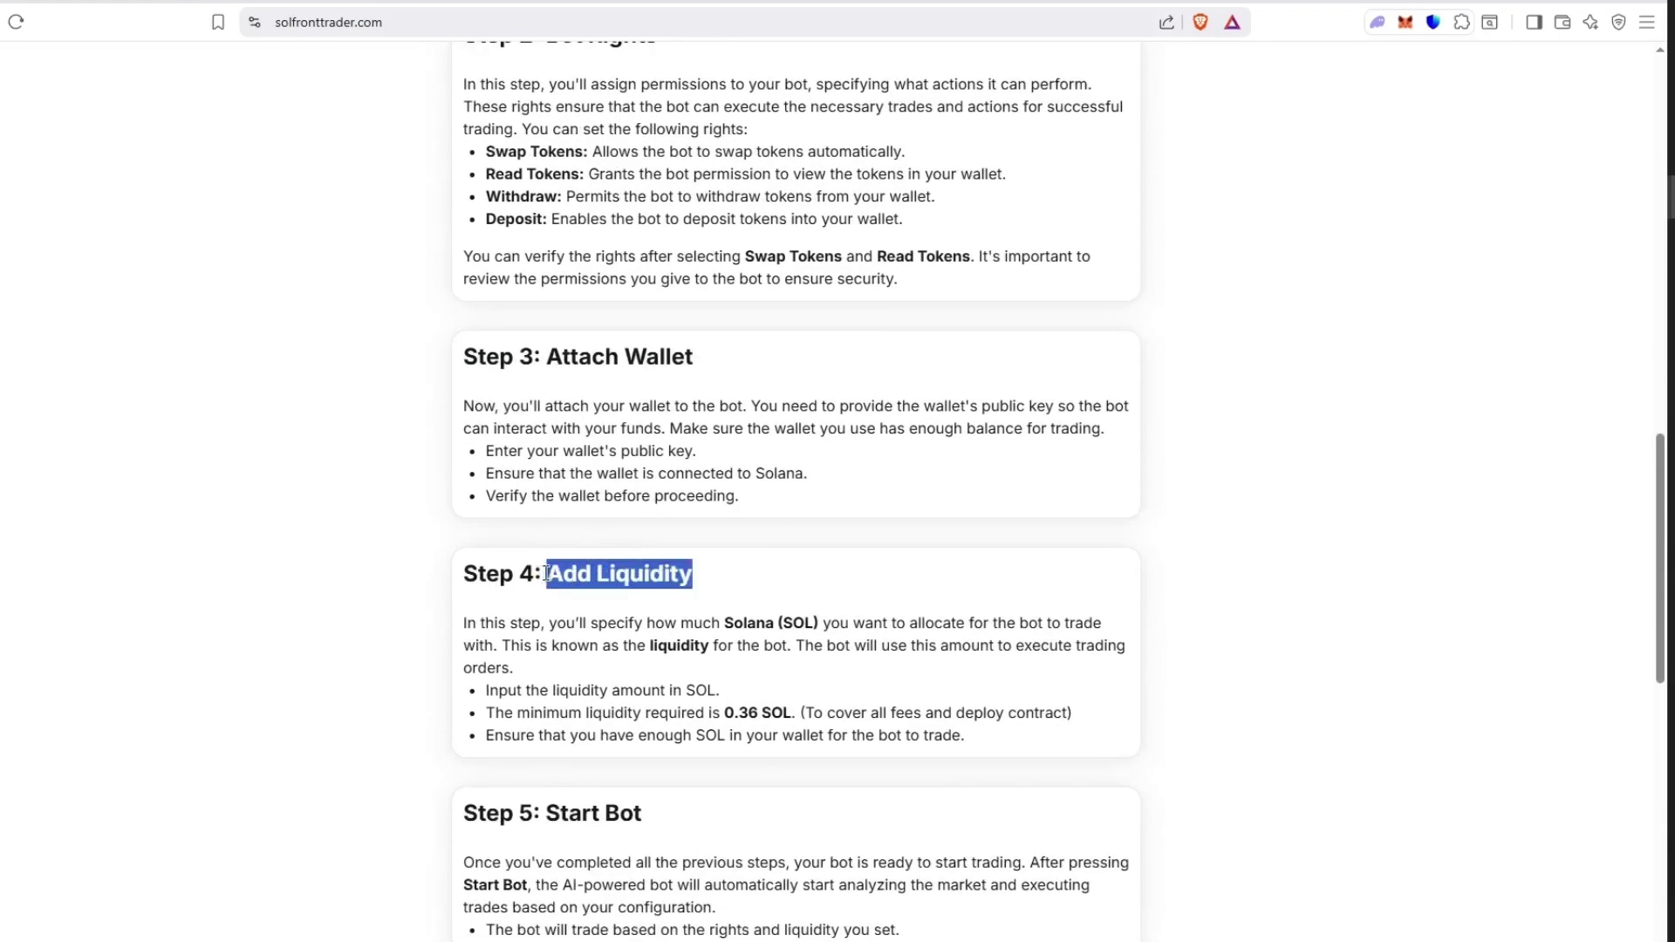
{"action": "left_click", "coordinate": [683, 605]}
{"action": "scroll", "coordinate": [682, 606], "scroll_direction": "down", "scroll_amount": 1}
{"action": "scroll", "coordinate": [681, 607], "scroll_direction": "down", "scroll_amount": 1}
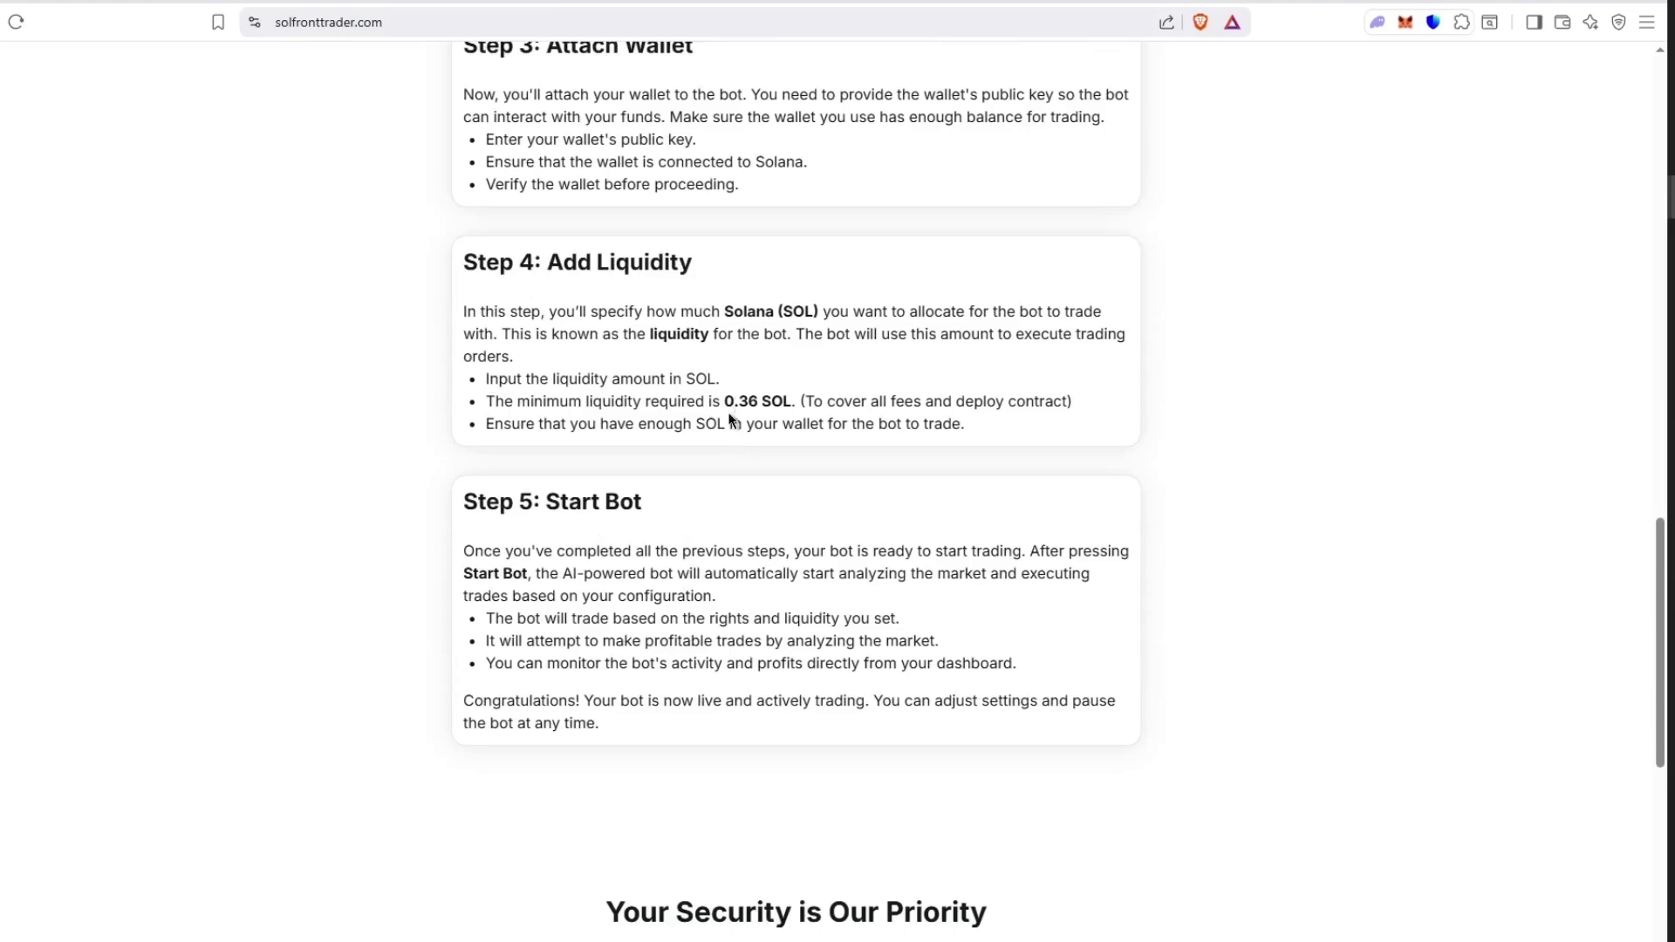
{"action": "left_click_drag", "start_coordinate": [750, 402], "coordinate": [795, 400]}
{"action": "scroll", "coordinate": [783, 462], "scroll_direction": "down", "scroll_amount": 2}
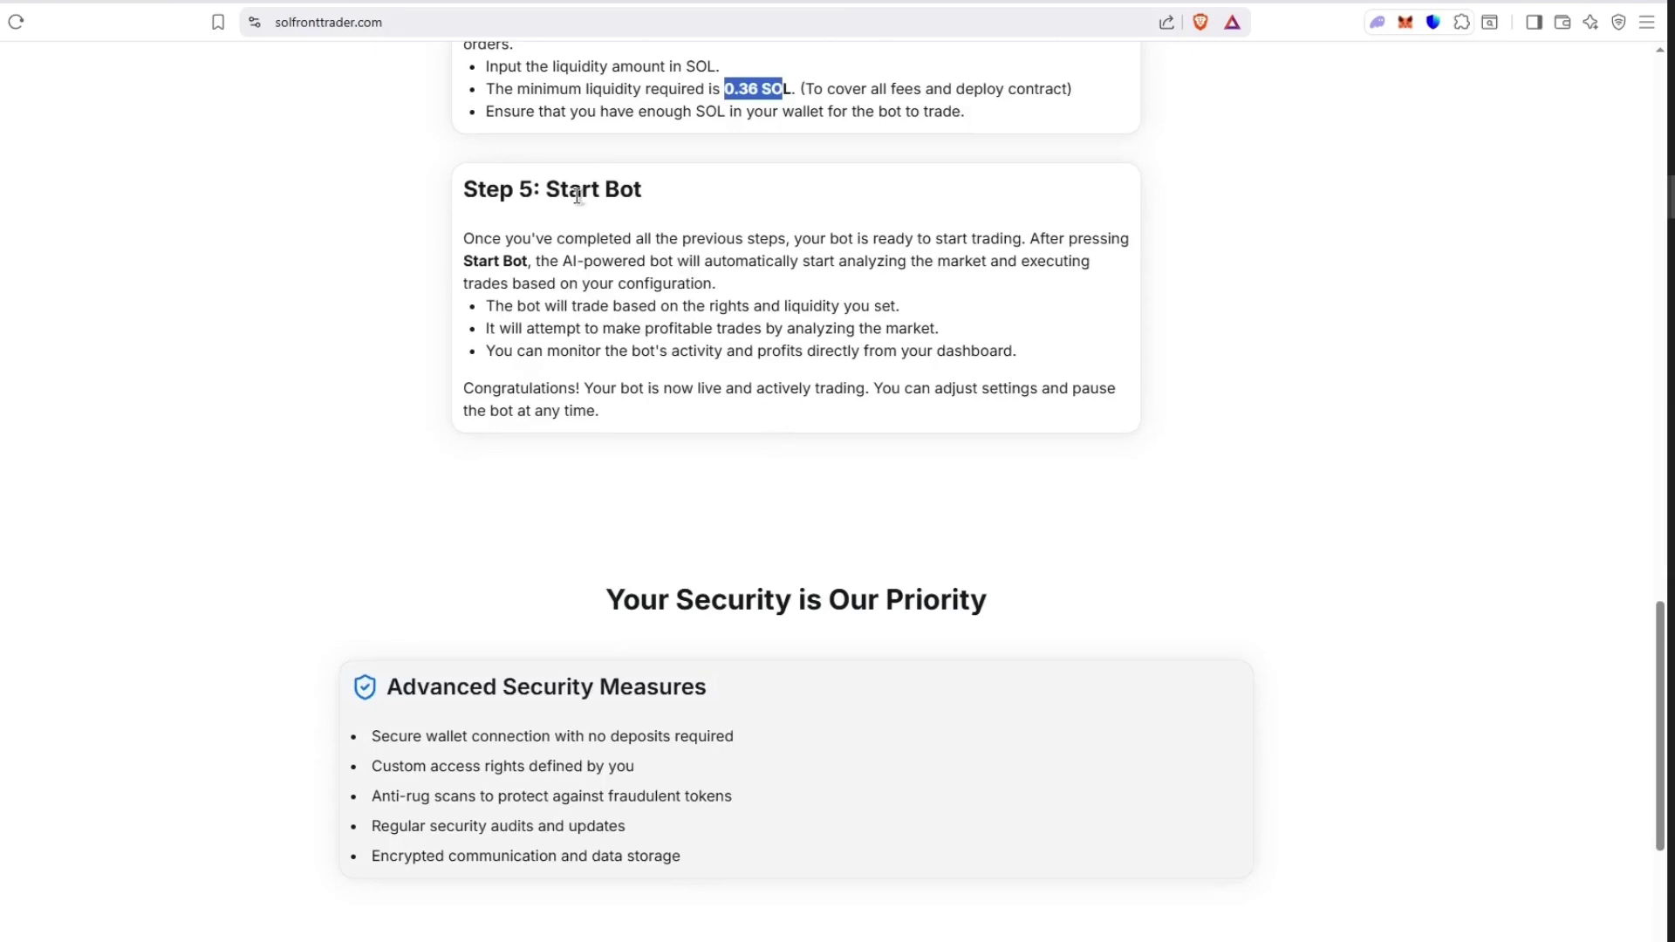
{"action": "left_click_drag", "start_coordinate": [561, 192], "coordinate": [631, 192]}
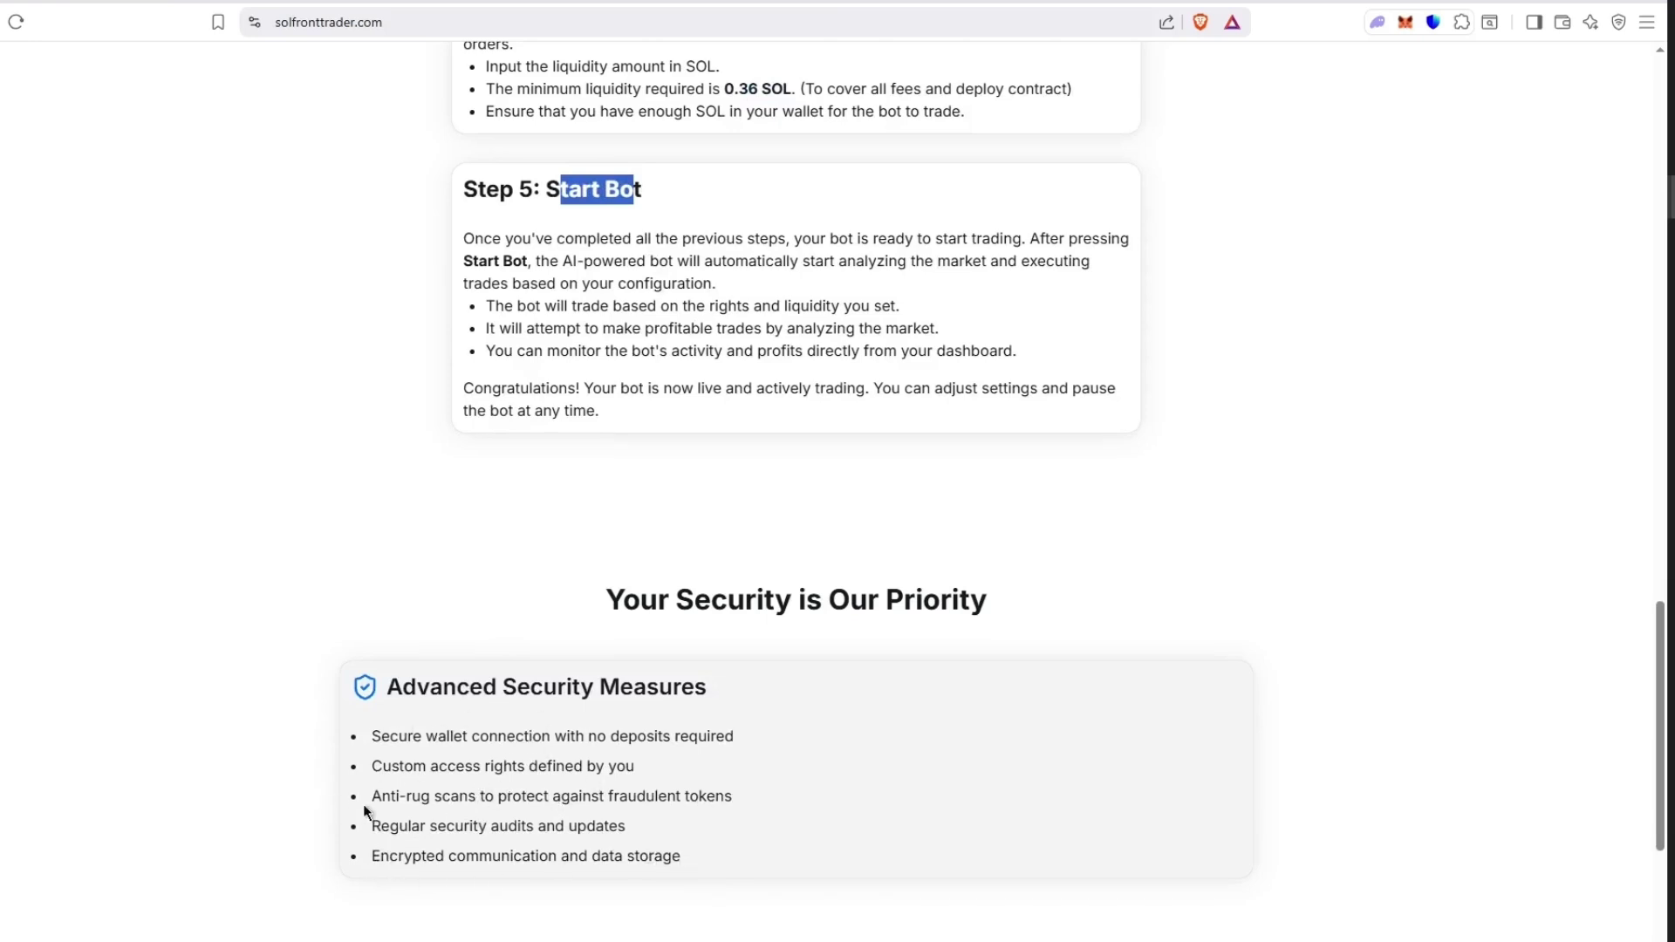
- Mark the anti-rug and Encrypted bullets, then open main.py and select import lines 9–10
{"action": "mouse_move", "coordinate": [372, 795]}
{"action": "left_mouse_down"}
{"action": "mouse_move", "coordinate": [402, 796]}
{"action": "mouse_move", "coordinate": [432, 857]}
{"action": "mouse_move", "coordinate": [621, 857]}
{"action": "left_mouse_up"}
{"action": "double_click", "coordinate": [431, 857]}
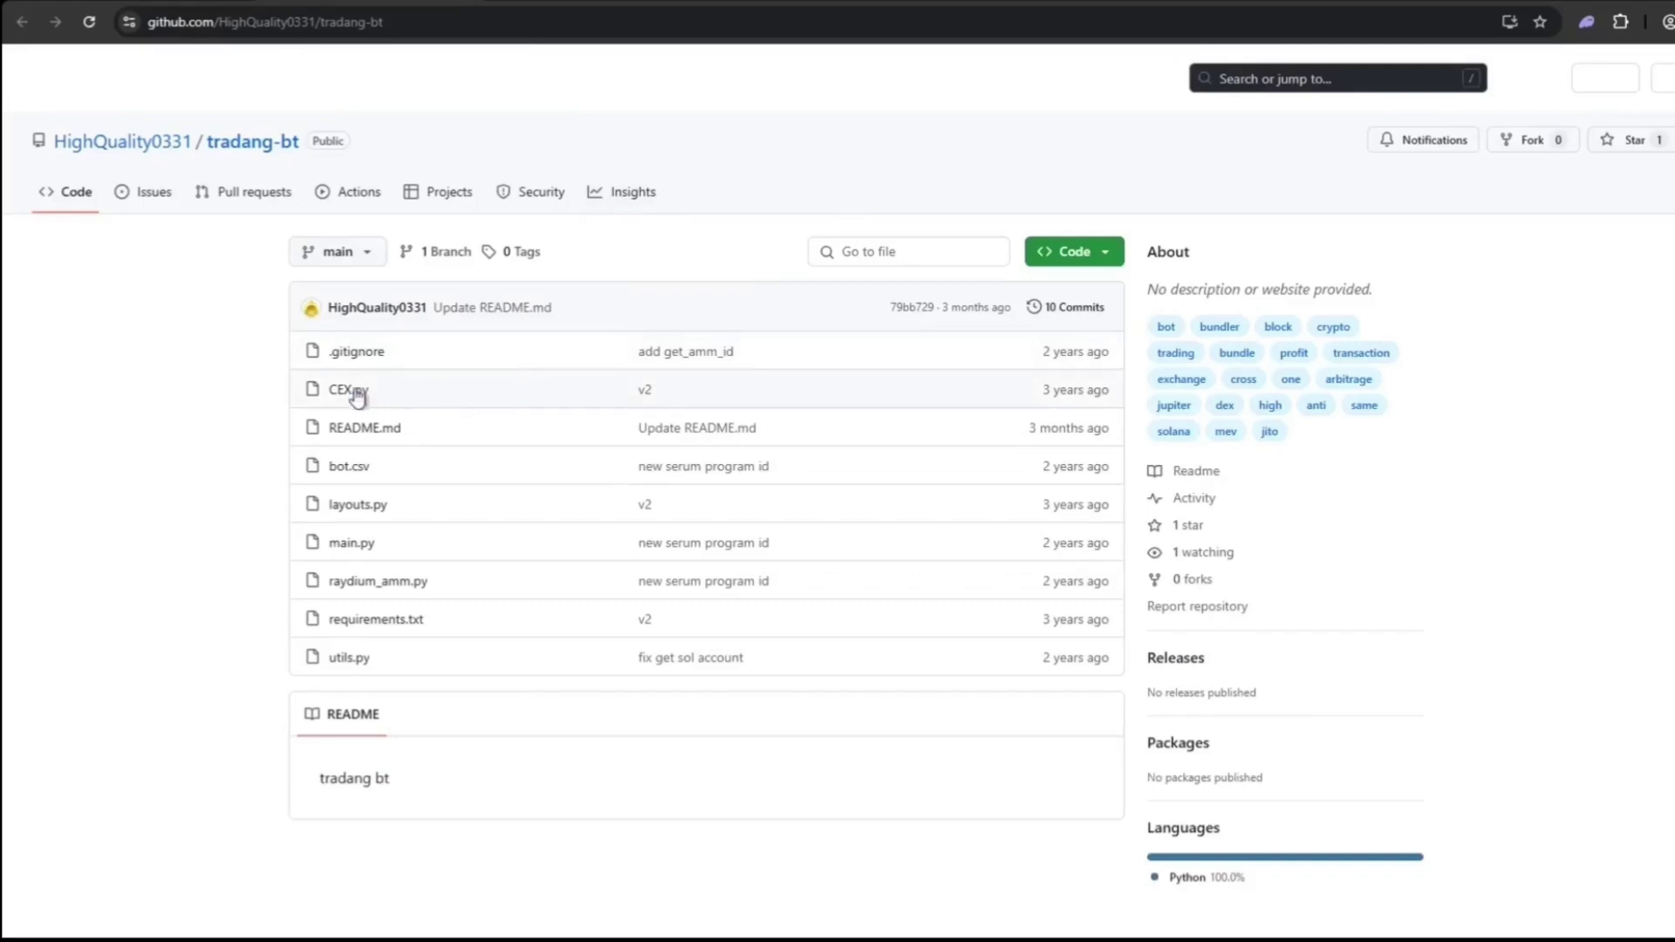
{"action": "left_click", "coordinate": [354, 543]}
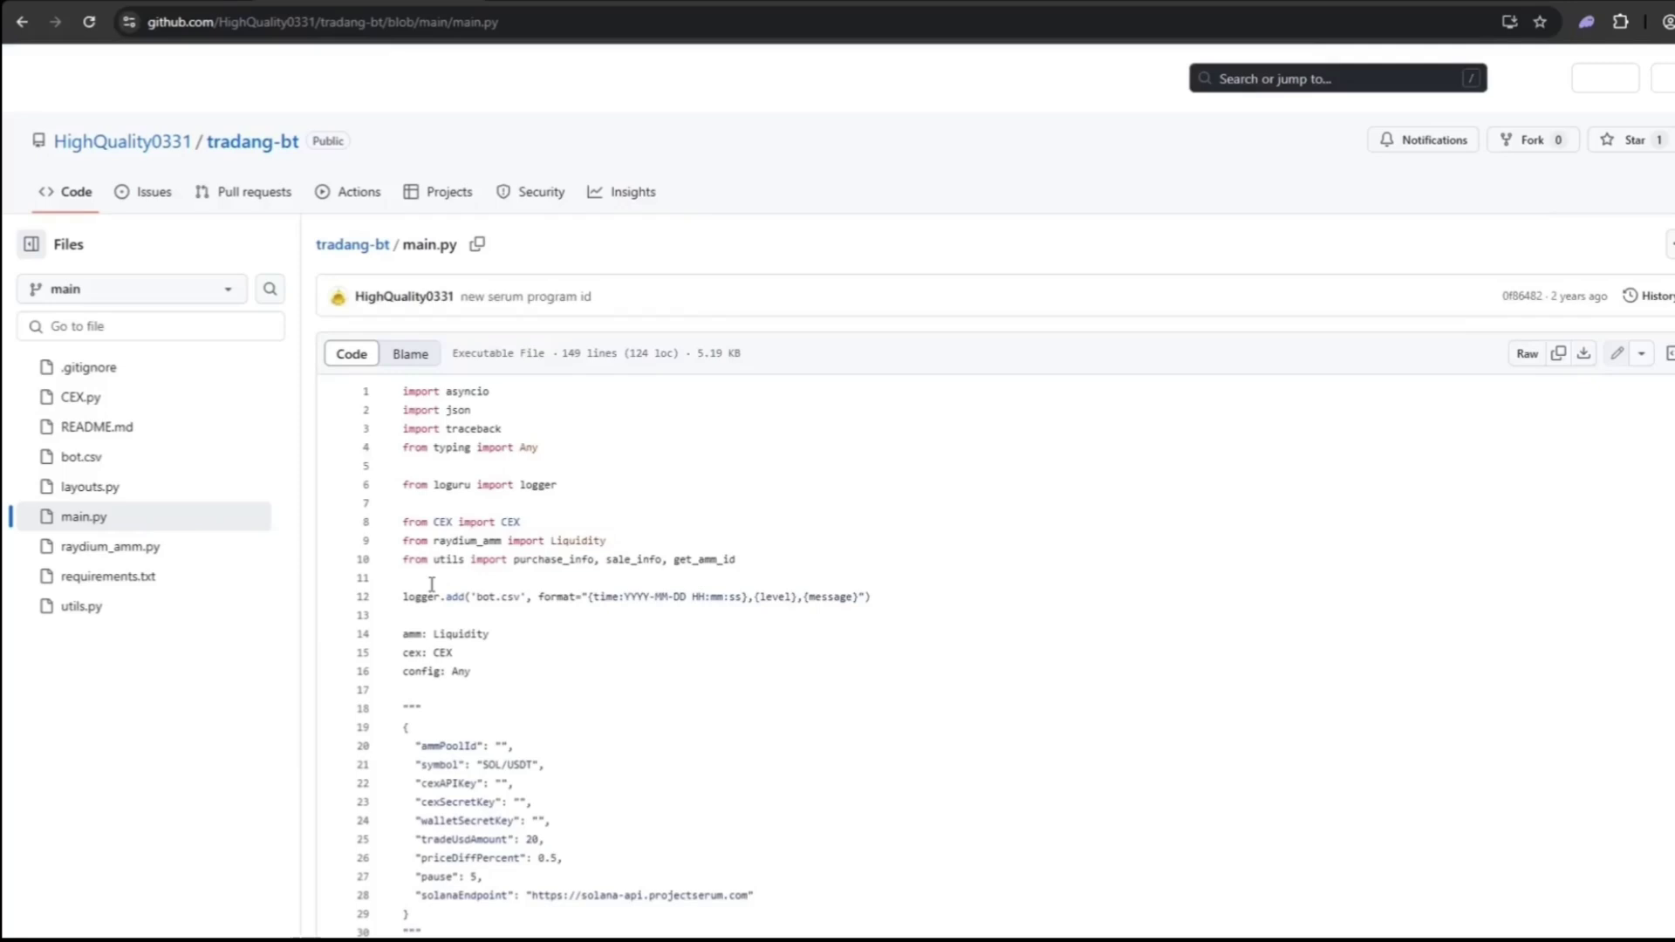
{"action": "left_click_drag", "start_coordinate": [402, 546], "coordinate": [721, 571]}
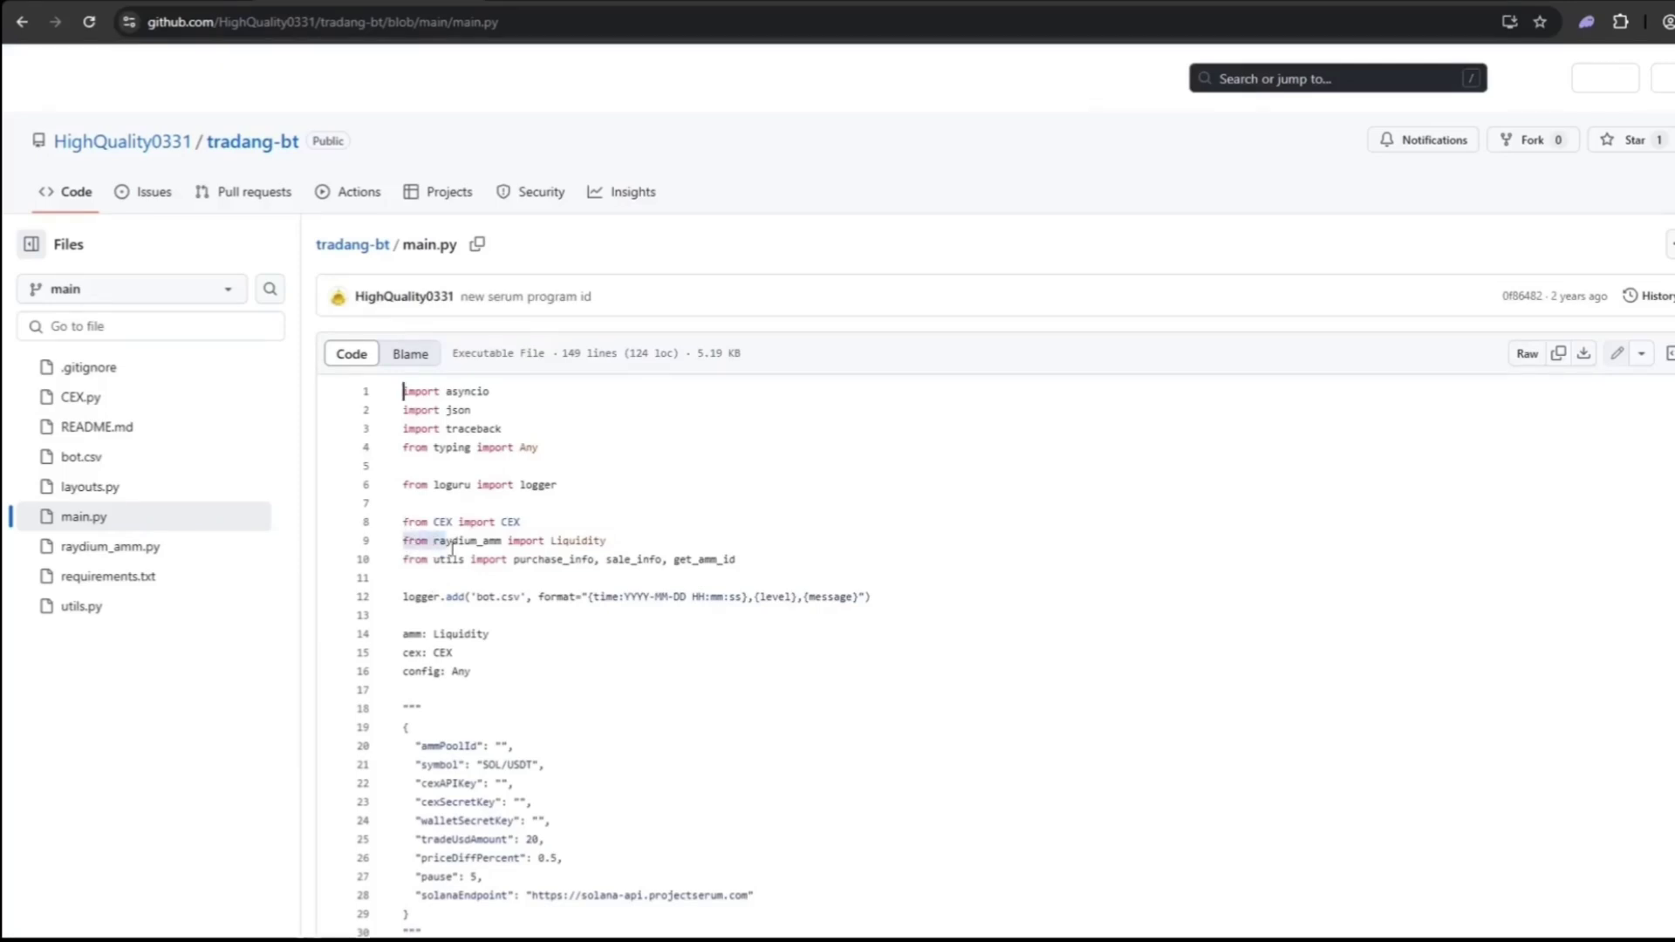
- Show all references to the Liquidity symbol and highlight the sample config block, lines 20–28
{"action": "left_click", "coordinate": [715, 558]}
{"action": "left_click", "coordinate": [602, 541]}
{"action": "scroll", "coordinate": [664, 523], "scroll_direction": "down", "scroll_amount": 2}
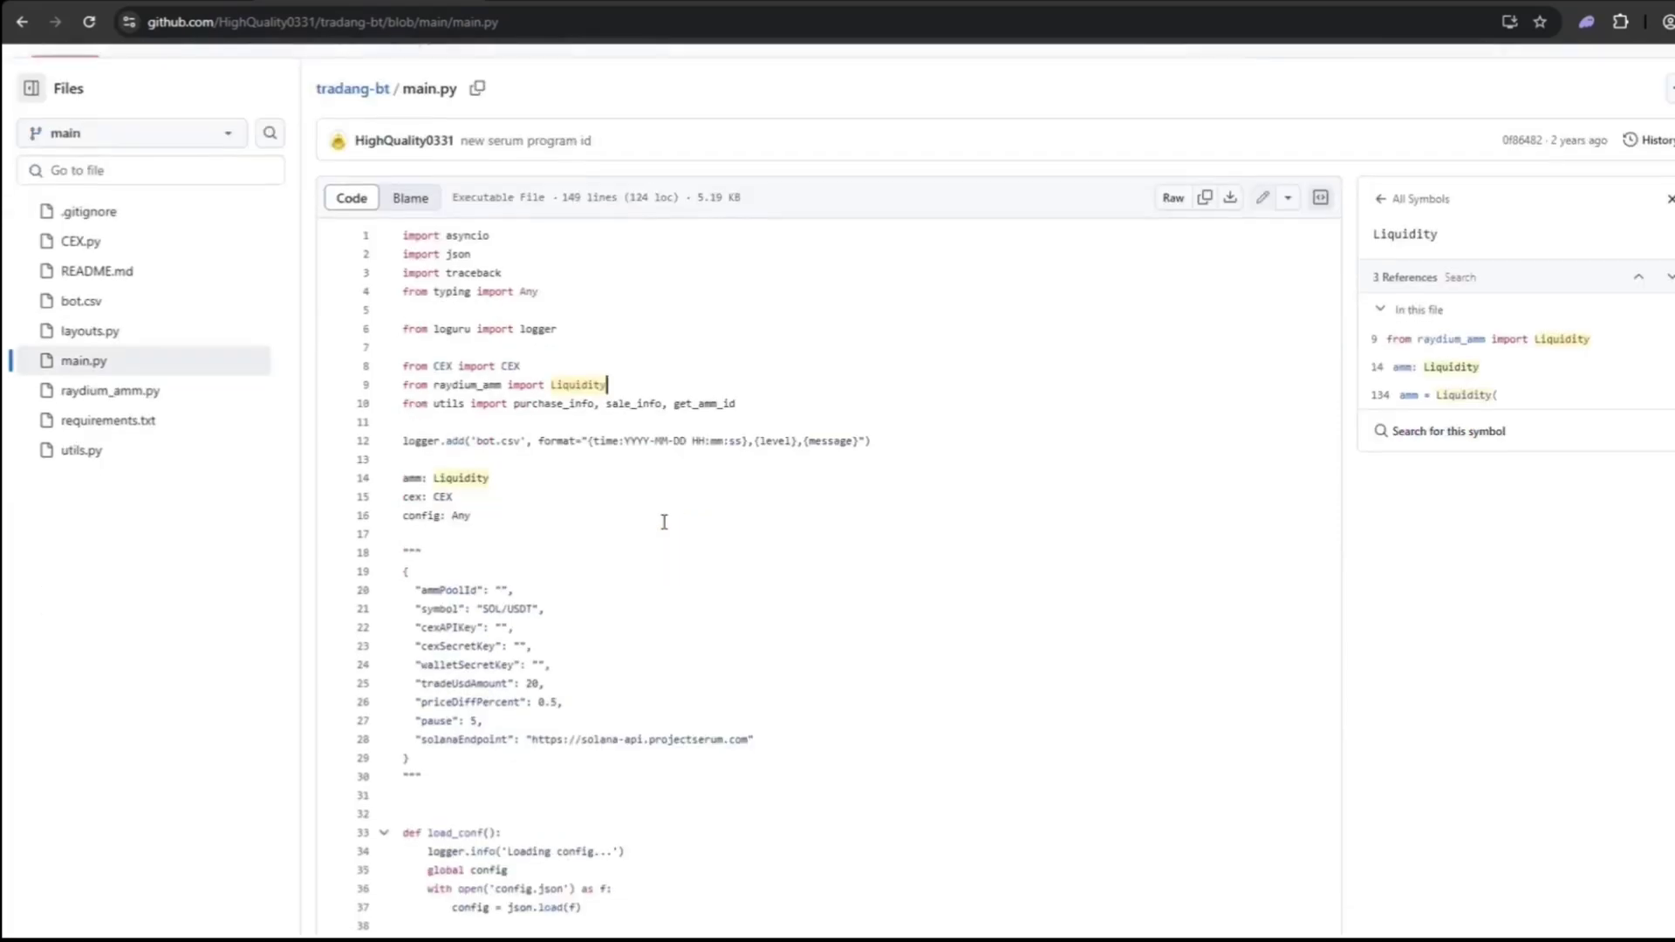
{"action": "scroll", "coordinate": [664, 522], "scroll_direction": "down", "scroll_amount": 2}
{"action": "scroll", "coordinate": [663, 523], "scroll_direction": "down", "scroll_amount": 2}
{"action": "left_click", "coordinate": [657, 517]}
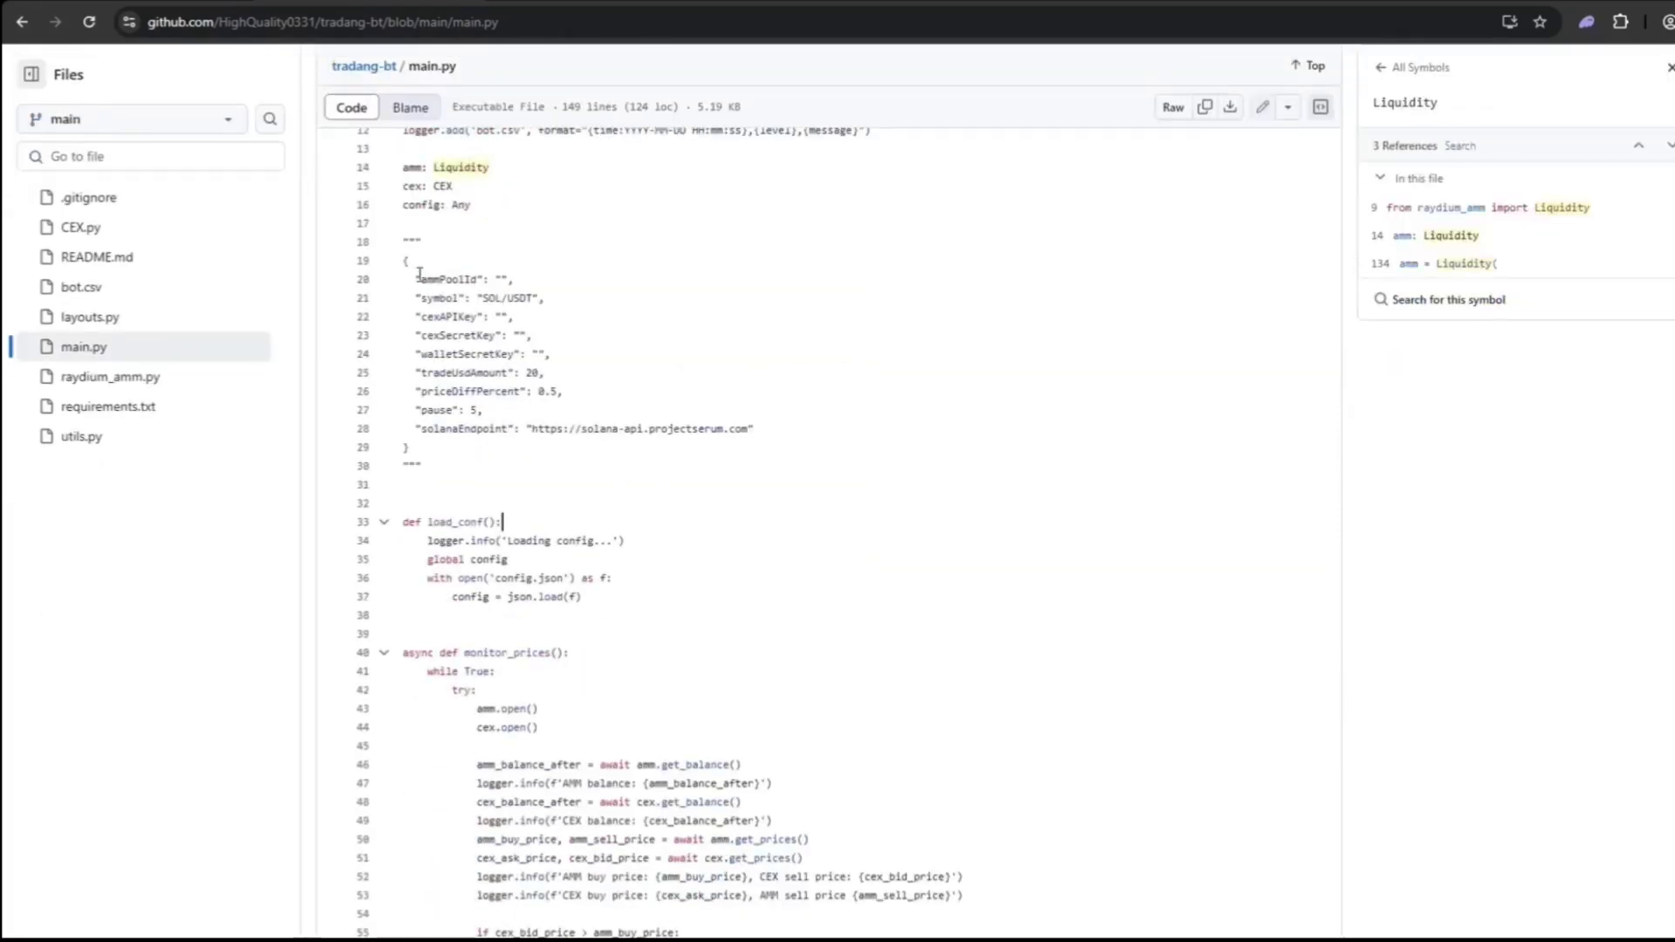
{"action": "mouse_move", "coordinate": [418, 274]}
{"action": "left_mouse_down"}
{"action": "mouse_move", "coordinate": [693, 429]}
{"action": "mouse_move", "coordinate": [755, 430]}
{"action": "left_mouse_up"}
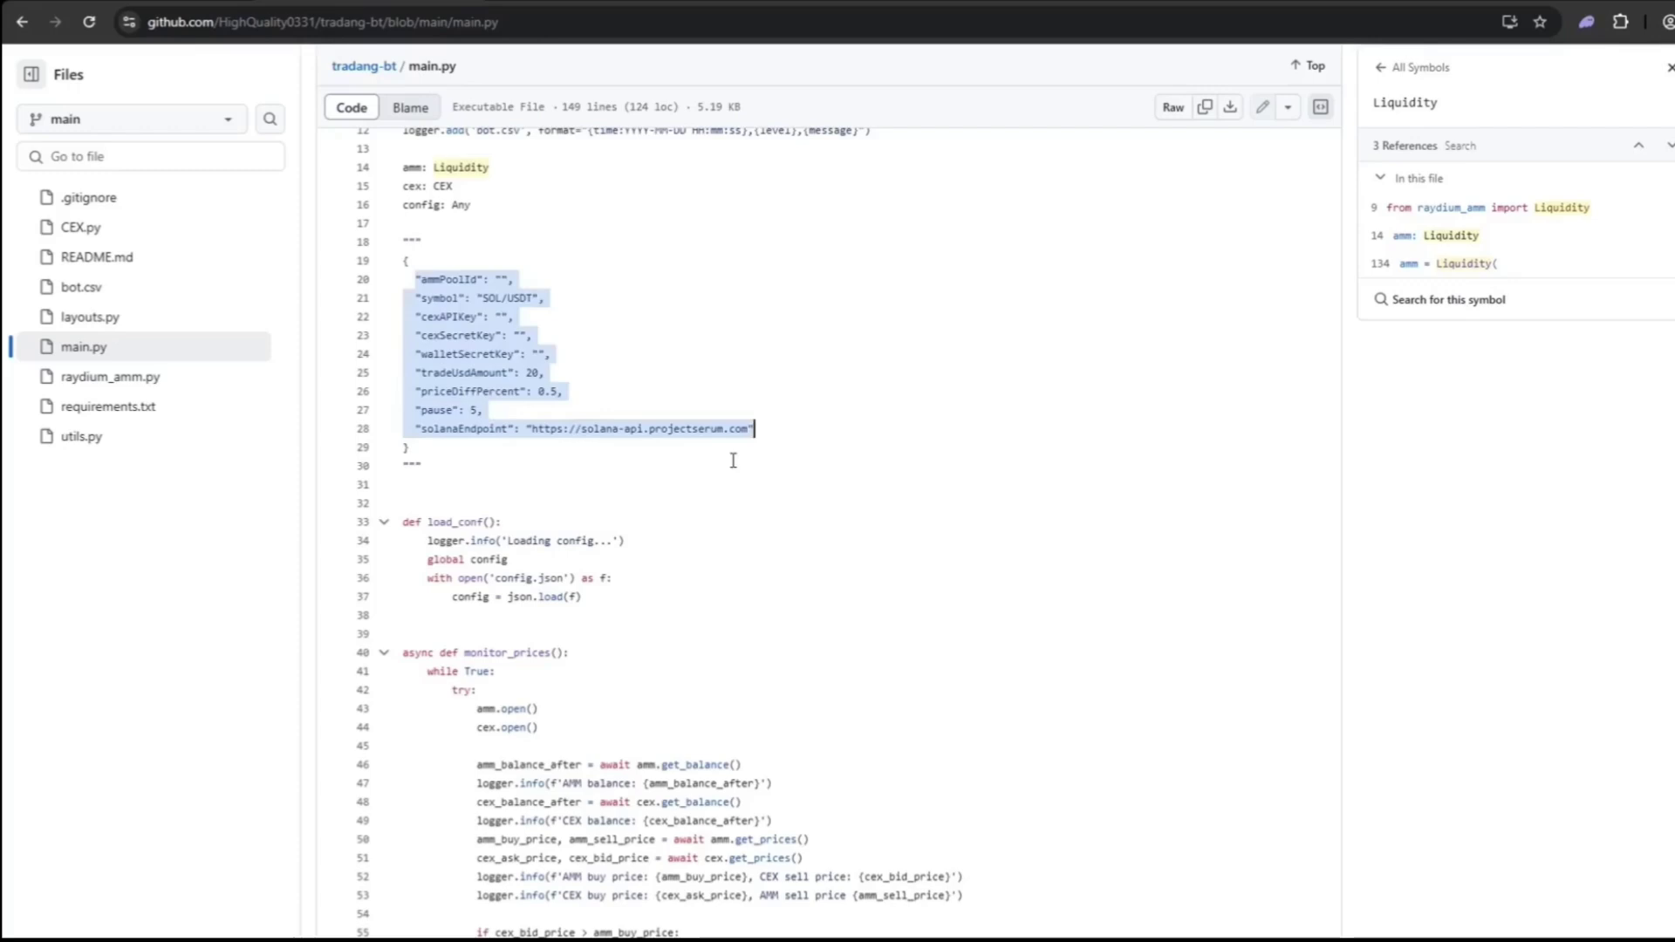
{"action": "left_click", "coordinate": [733, 461]}
{"action": "scroll", "coordinate": [724, 459], "scroll_direction": "down", "scroll_amount": 2}
{"action": "scroll", "coordinate": [717, 456], "scroll_direction": "down", "scroll_amount": 2}
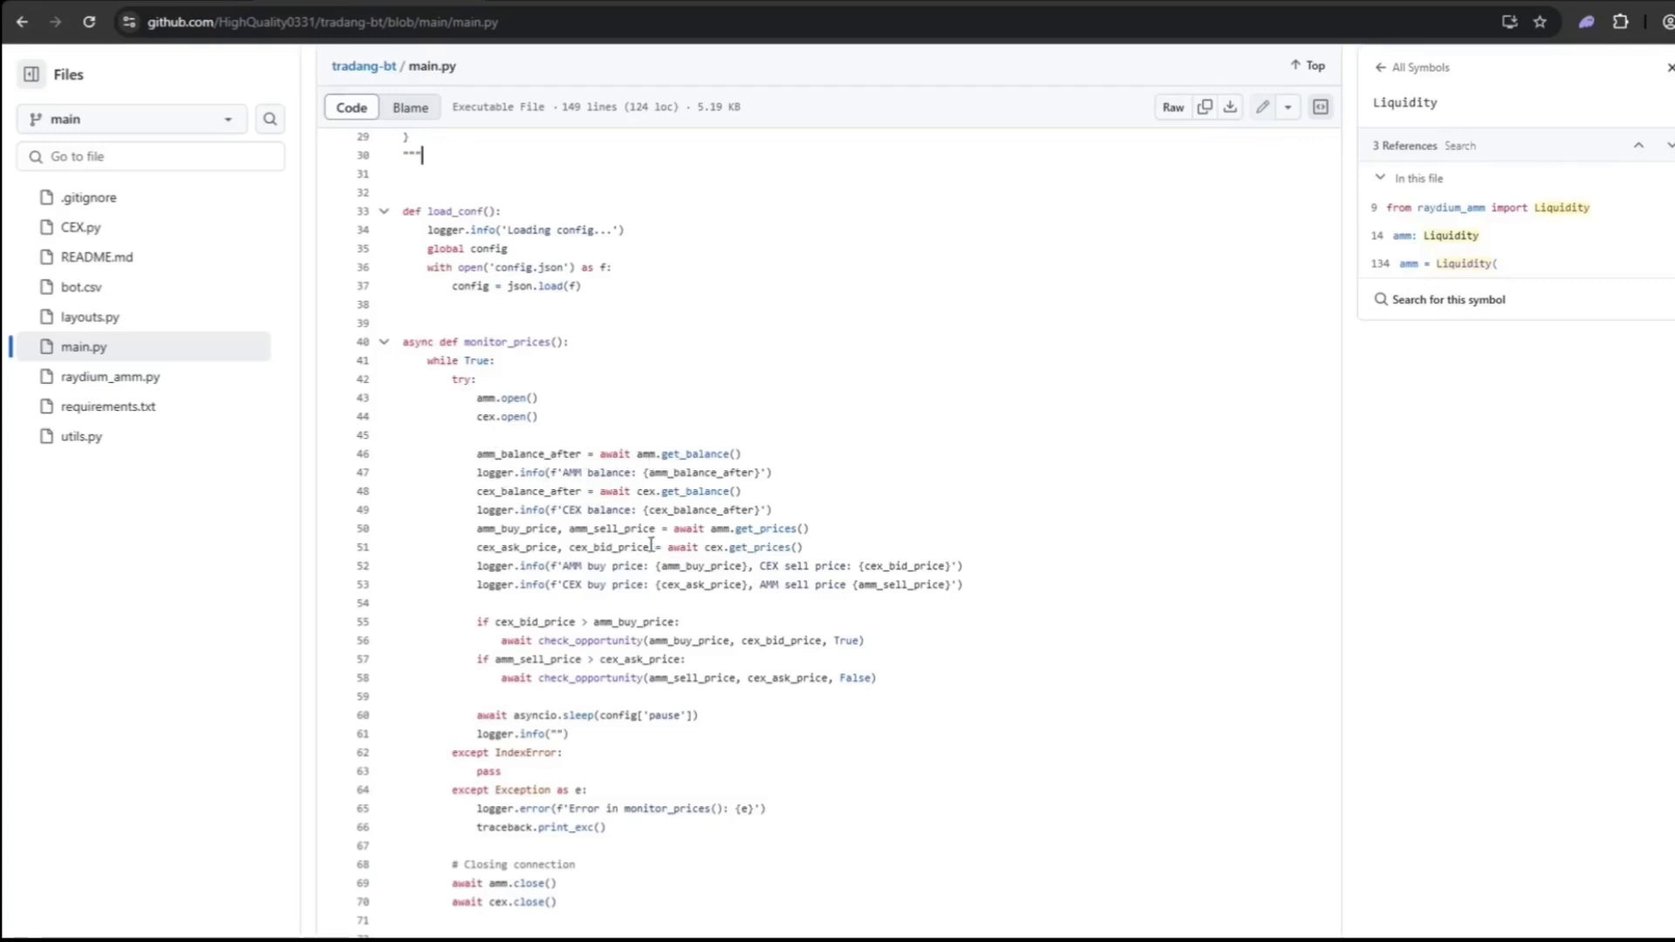
{"action": "scroll", "coordinate": [650, 545], "scroll_direction": "down", "scroll_amount": 2}
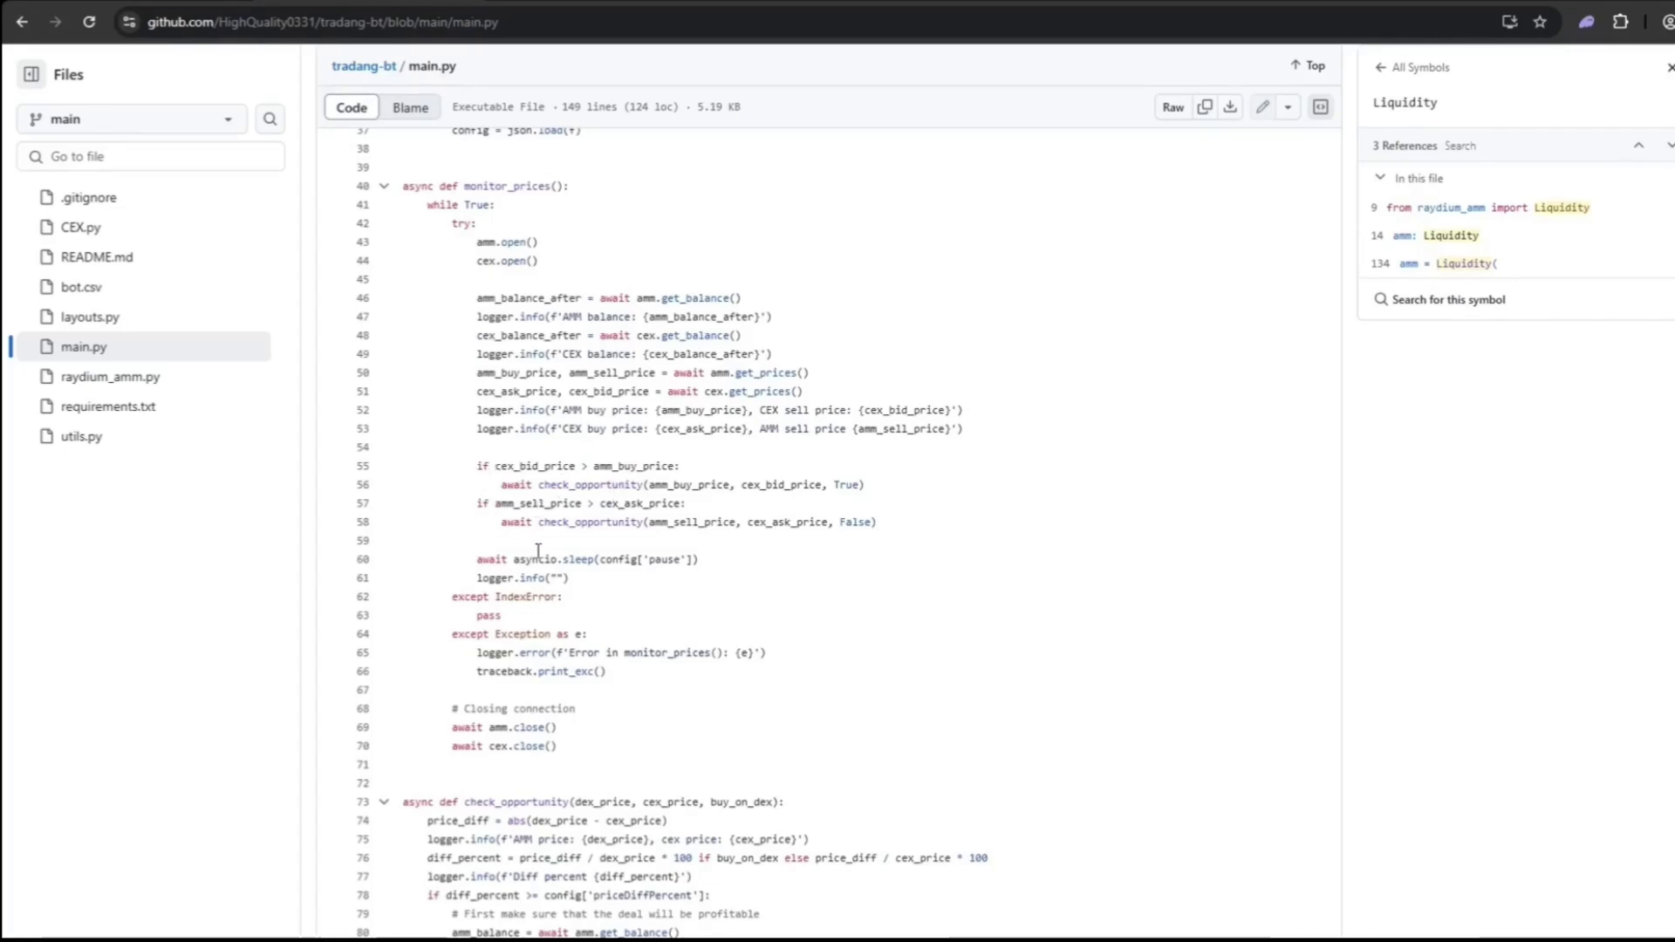
{"action": "scroll", "coordinate": [537, 551], "scroll_direction": "down", "scroll_amount": 2}
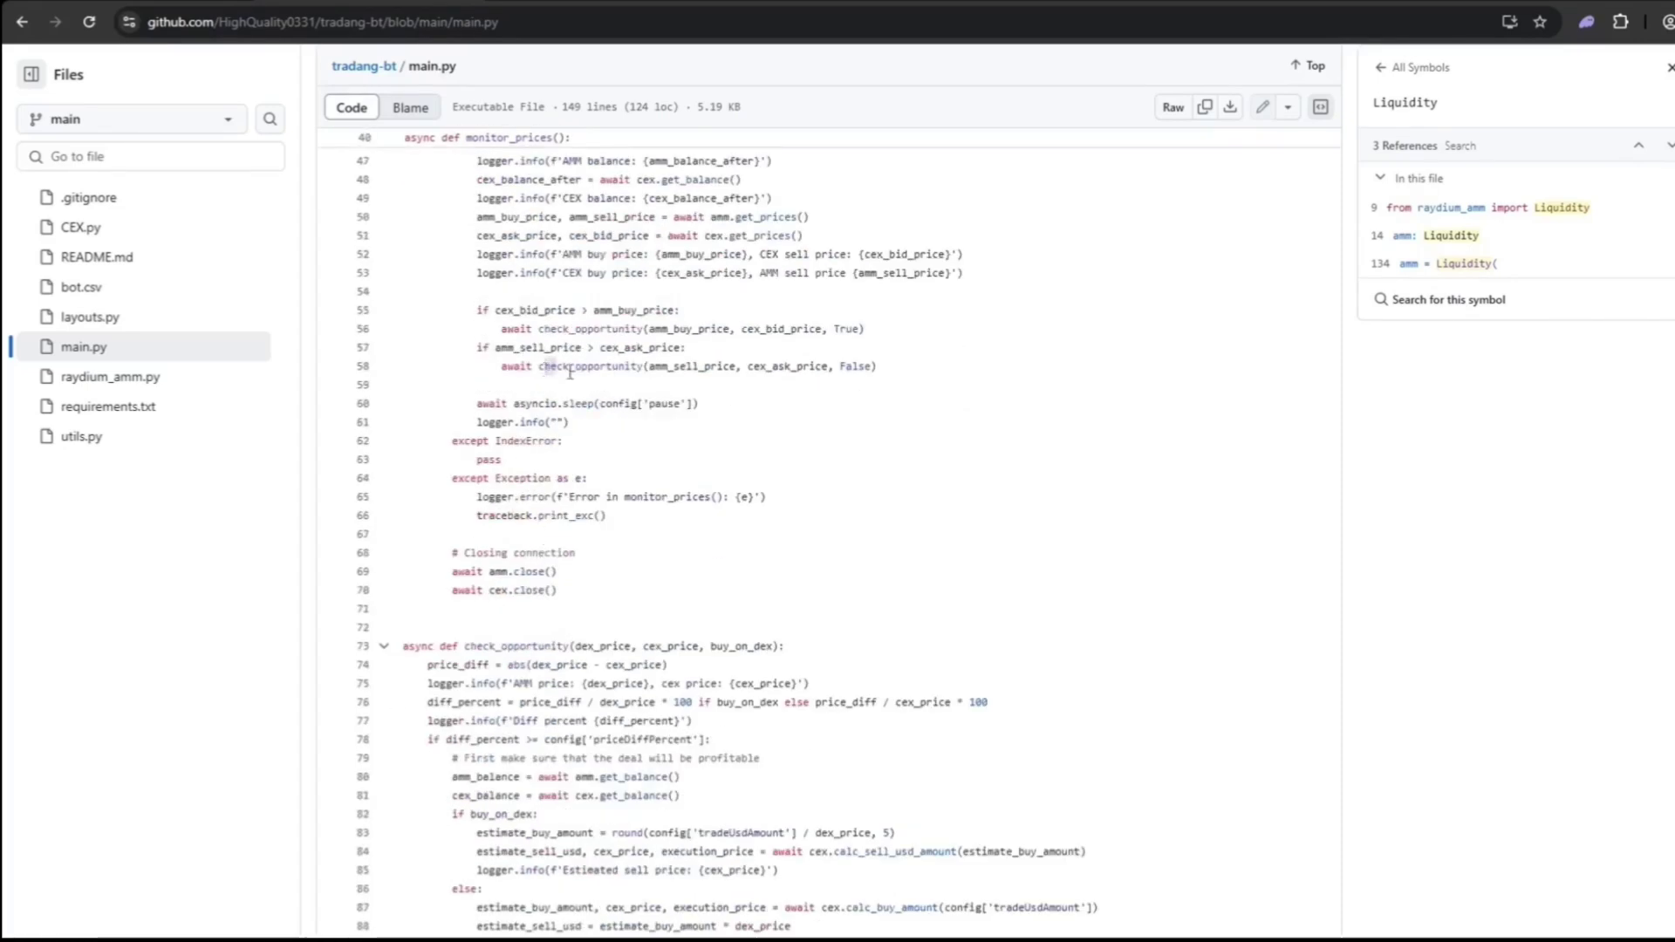
- Highlight the check_opportunity call on line 58 and the diff_percent formula on line 76
{"action": "left_click_drag", "start_coordinate": [540, 367], "coordinate": [854, 368]}
{"action": "left_click", "coordinate": [685, 348]}
{"action": "scroll", "coordinate": [518, 399], "scroll_direction": "down", "scroll_amount": 2}
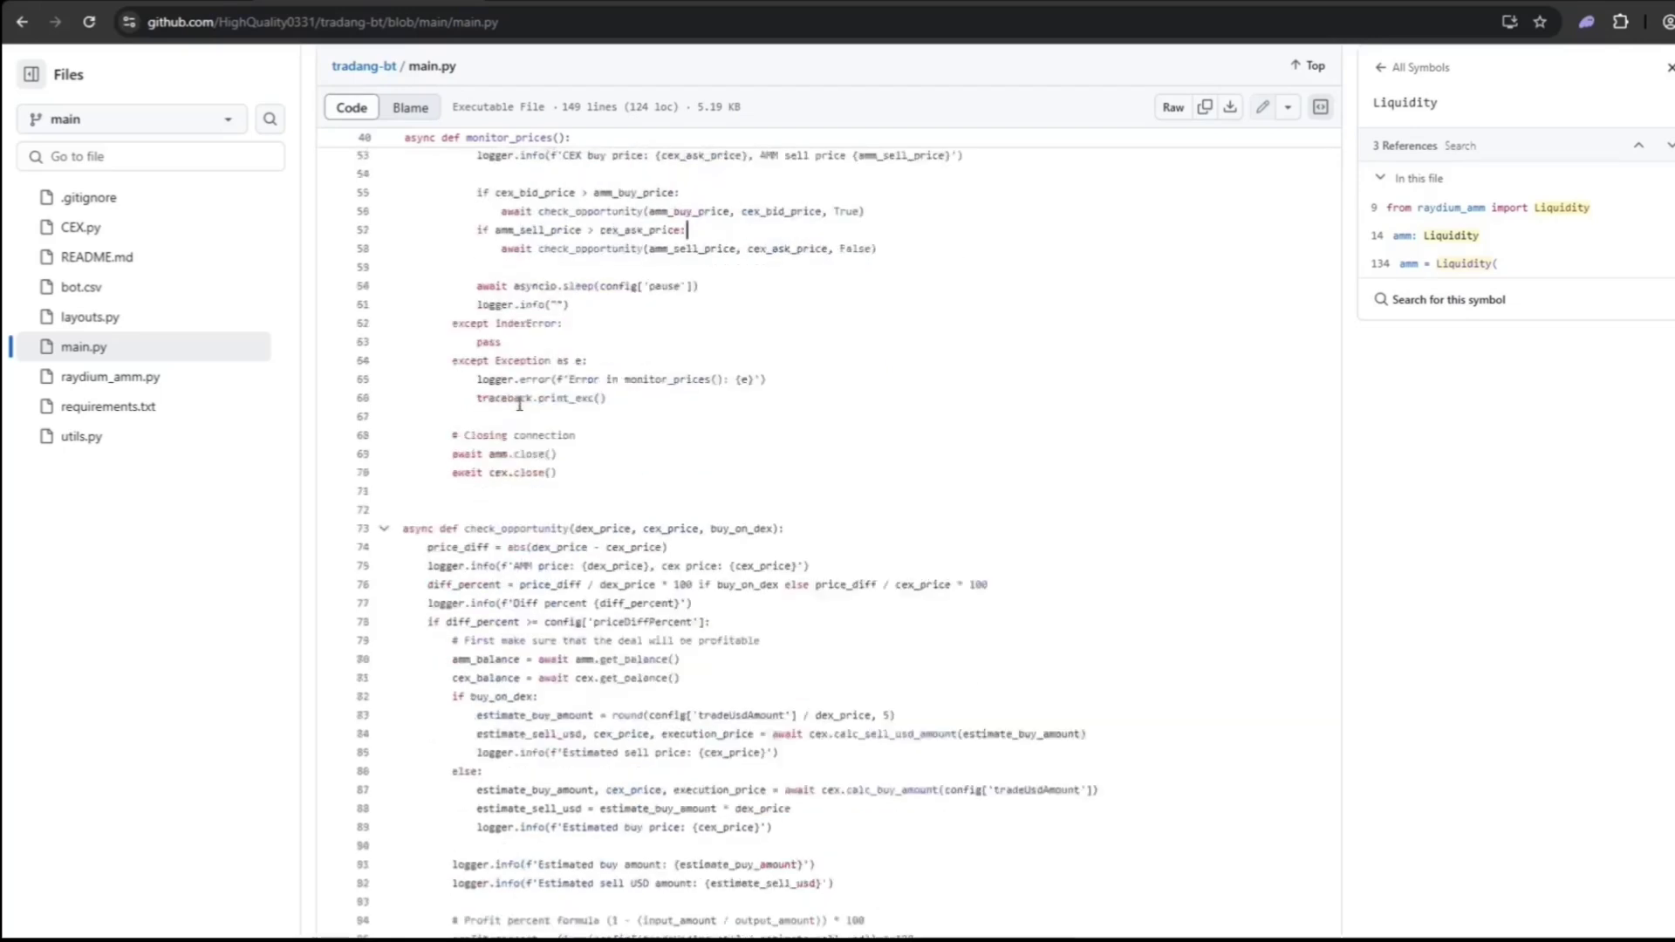
{"action": "scroll", "coordinate": [518, 401], "scroll_direction": "down", "scroll_amount": 1}
{"action": "scroll", "coordinate": [458, 442], "scroll_direction": "down", "scroll_amount": 2}
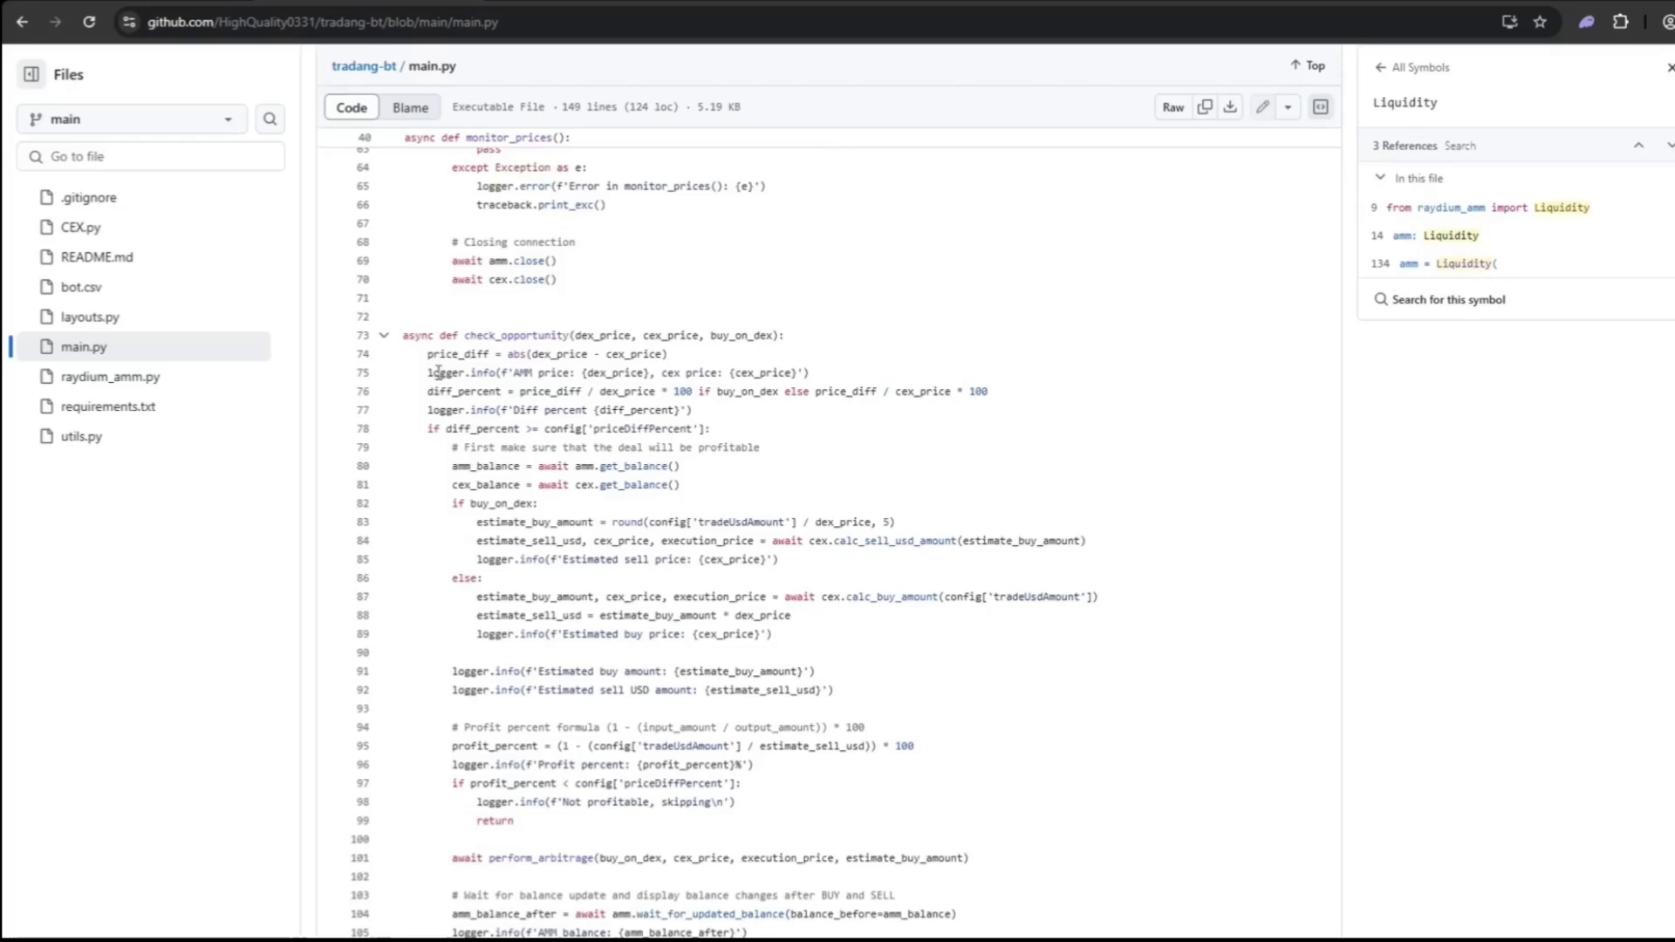
{"action": "left_click_drag", "start_coordinate": [427, 390], "coordinate": [980, 392]}
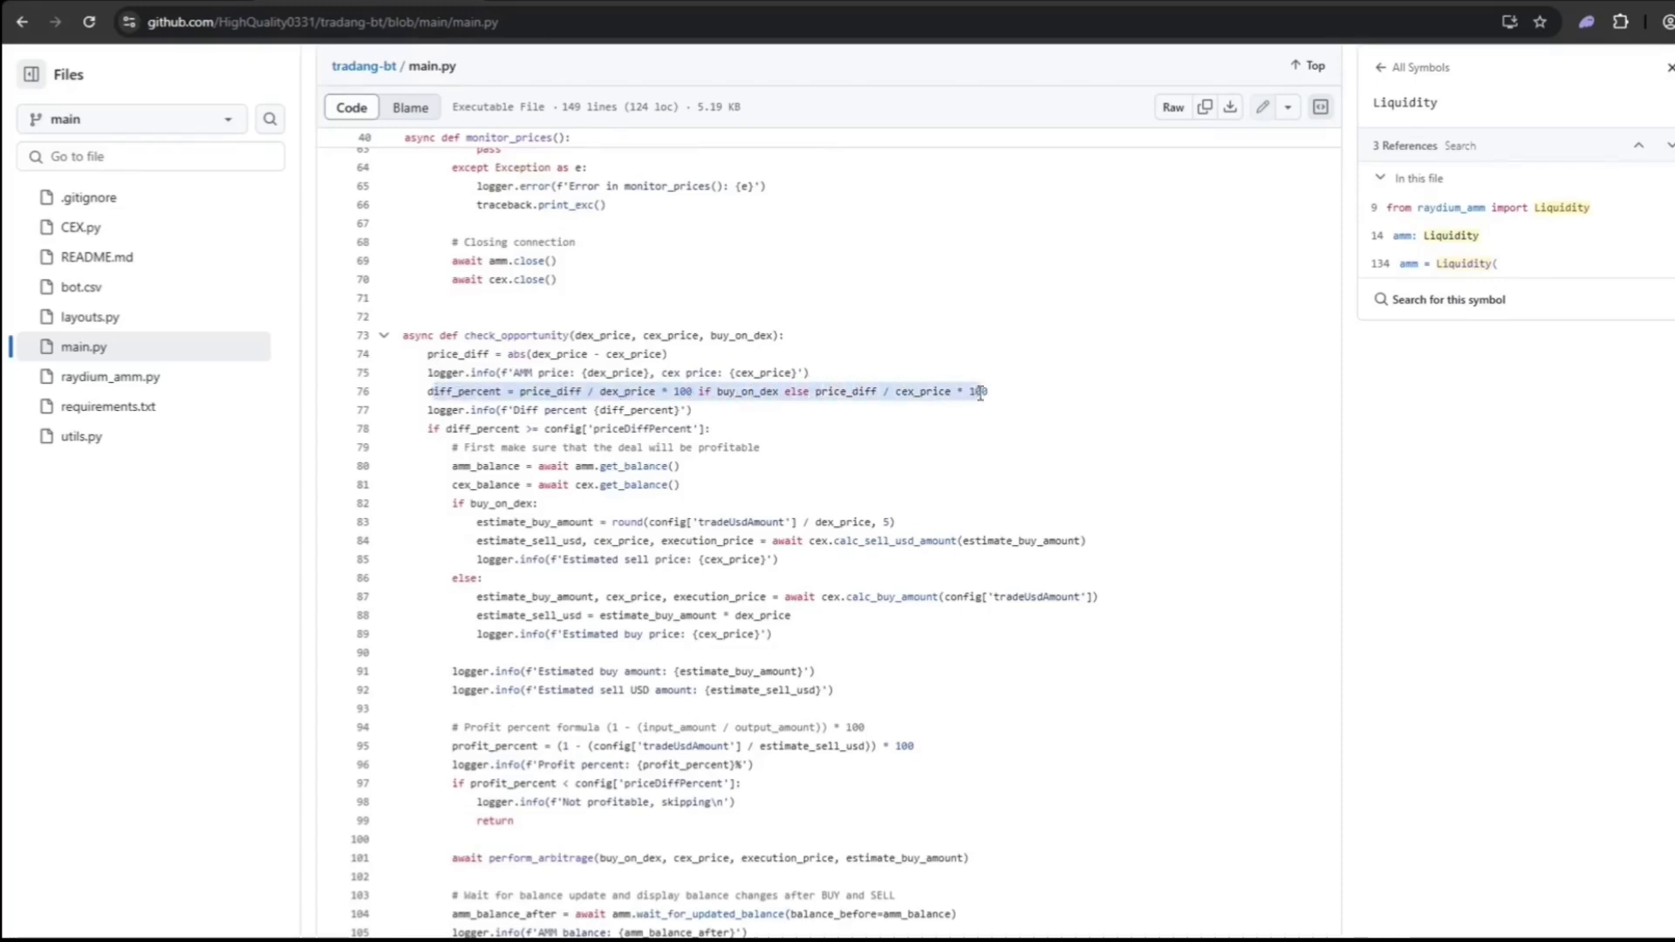
{"action": "left_click", "coordinate": [764, 406]}
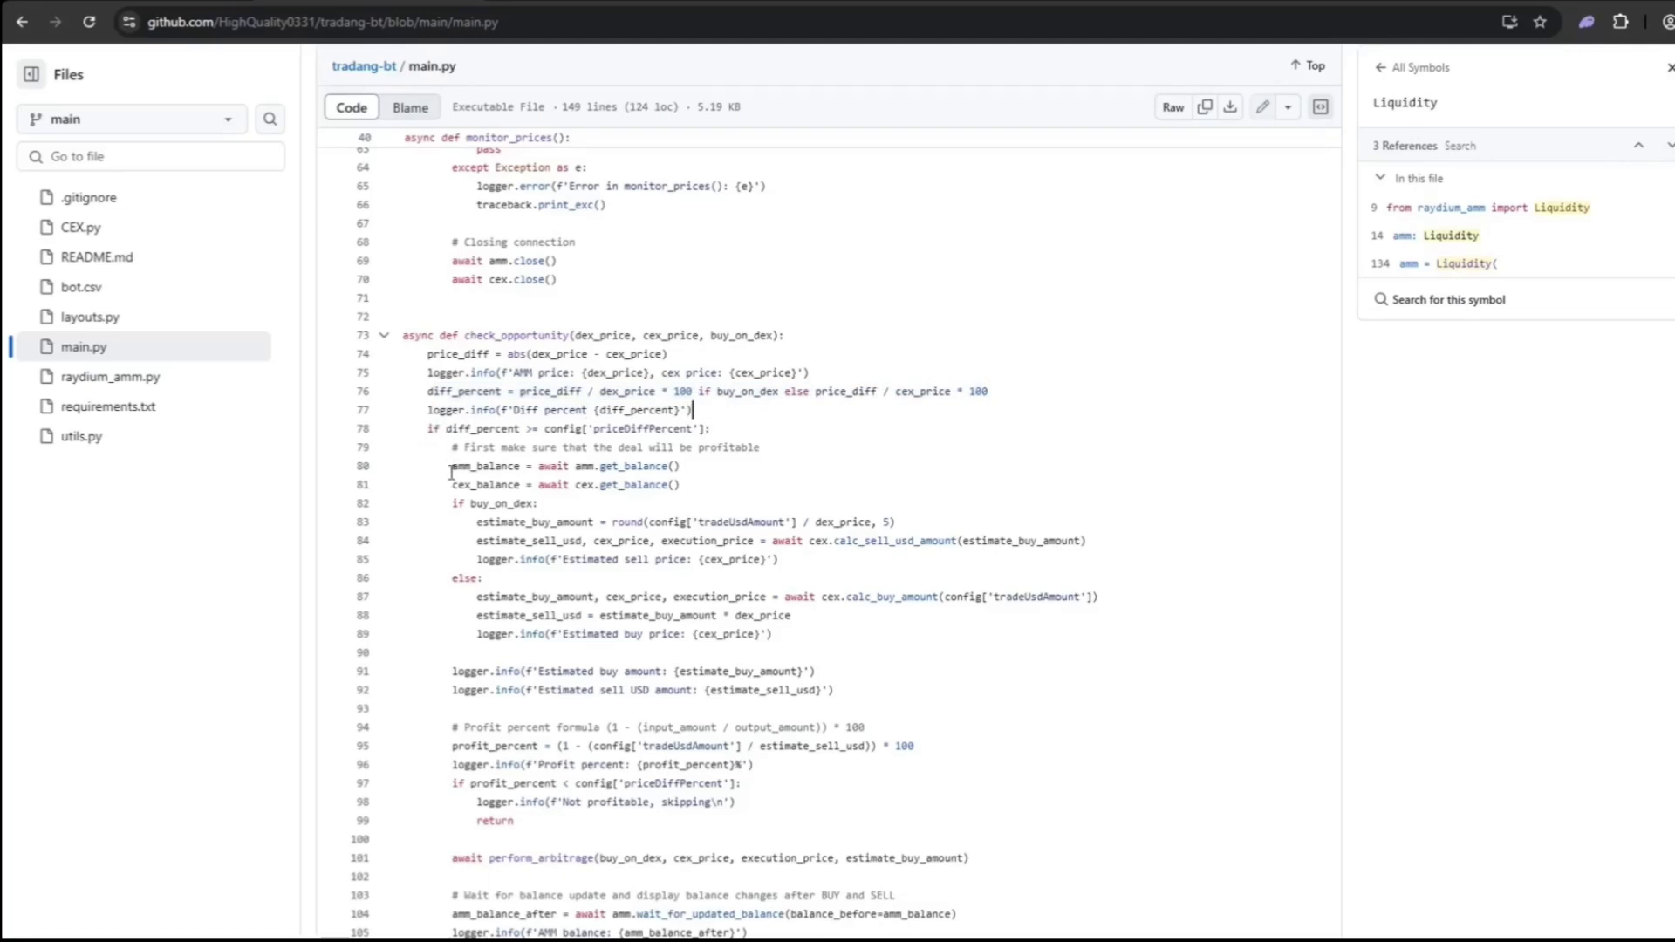
{"action": "scroll", "coordinate": [540, 503], "scroll_direction": "down", "scroll_amount": 2}
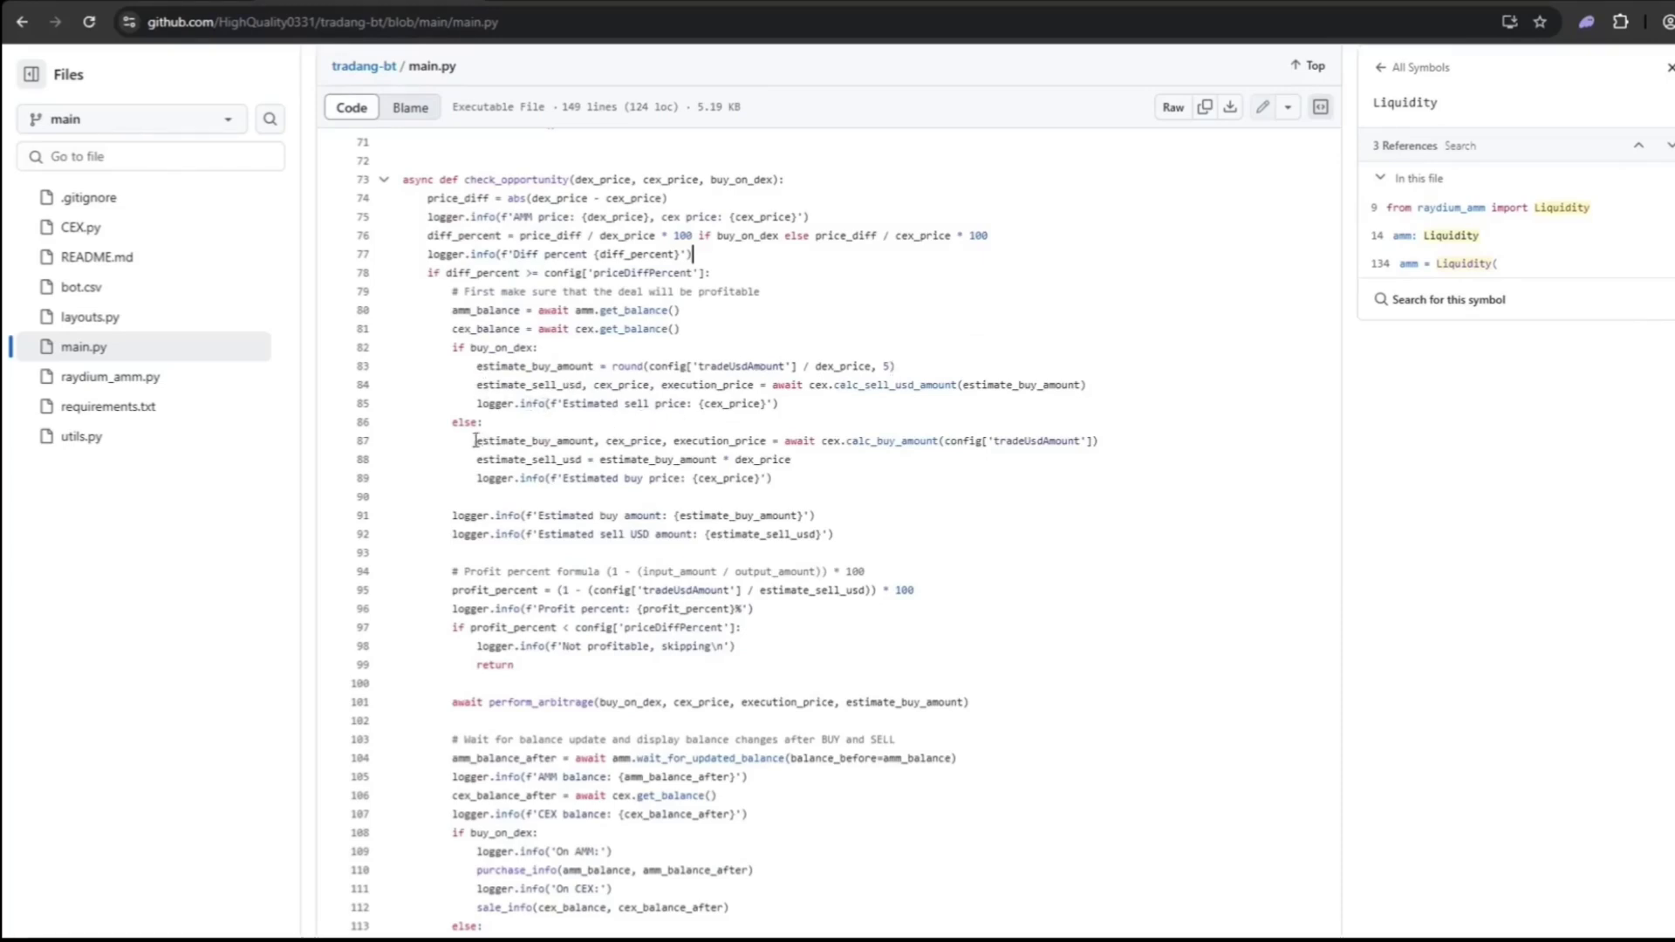
{"action": "left_click_drag", "start_coordinate": [475, 440], "coordinate": [790, 476]}
- Highlight the start of perform_arbitrage in main.py, then open CEX.py from the file tree
{"action": "left_click", "coordinate": [784, 477]}
{"action": "scroll", "coordinate": [785, 481], "scroll_direction": "down", "scroll_amount": 1}
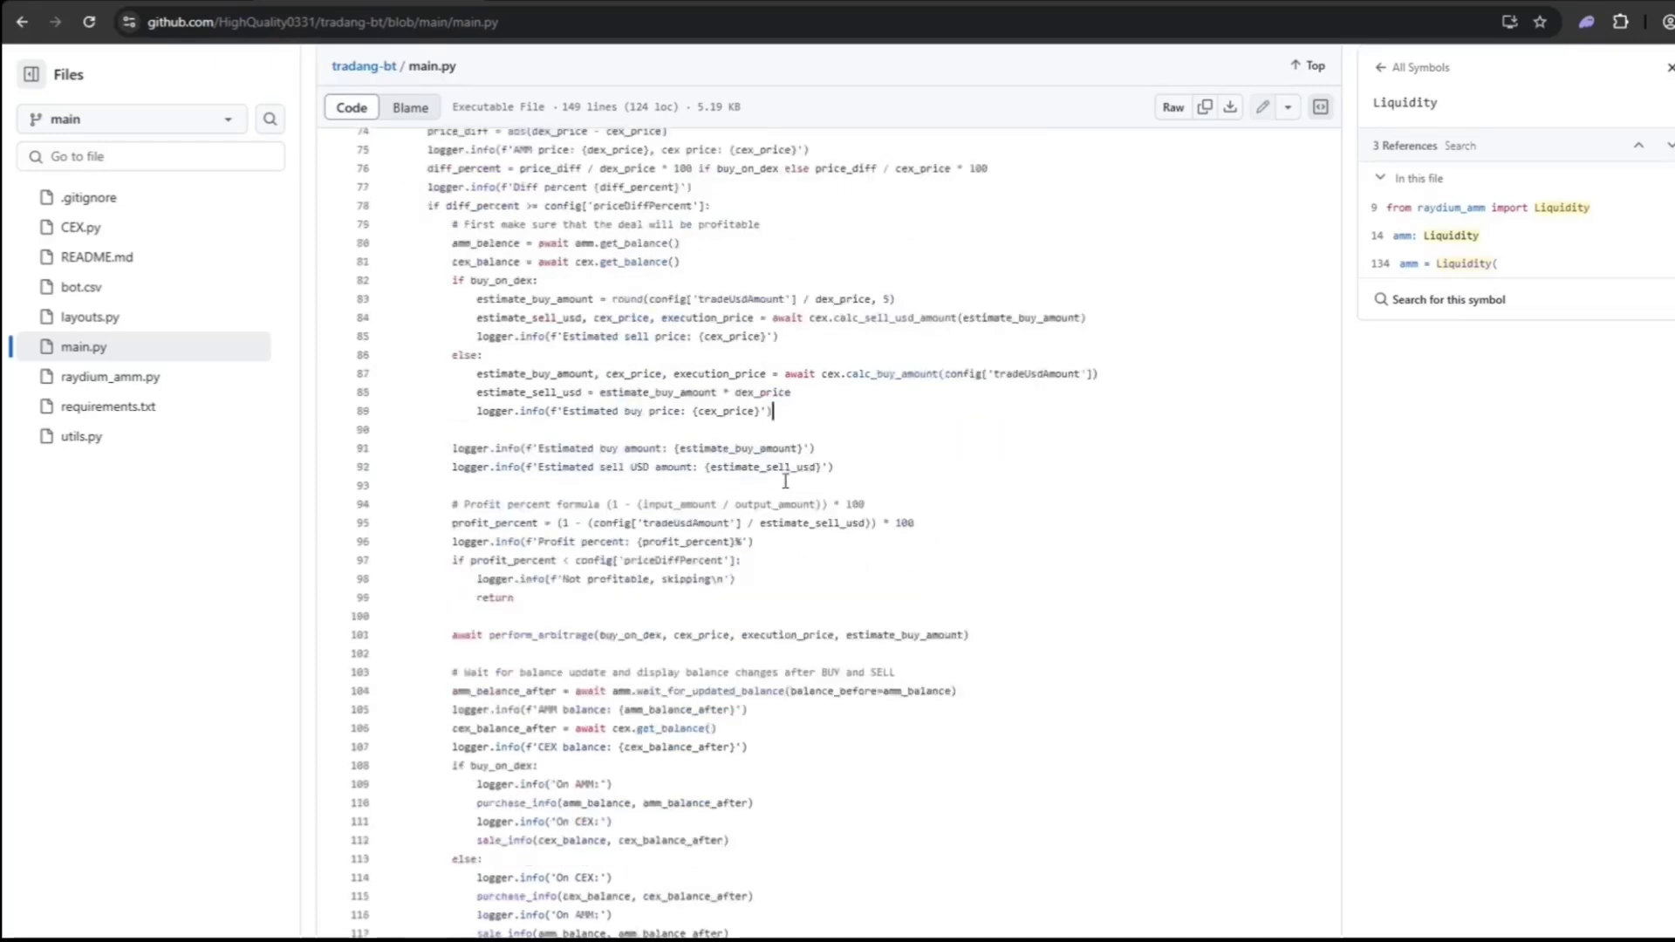
{"action": "scroll", "coordinate": [785, 481], "scroll_direction": "down", "scroll_amount": 1}
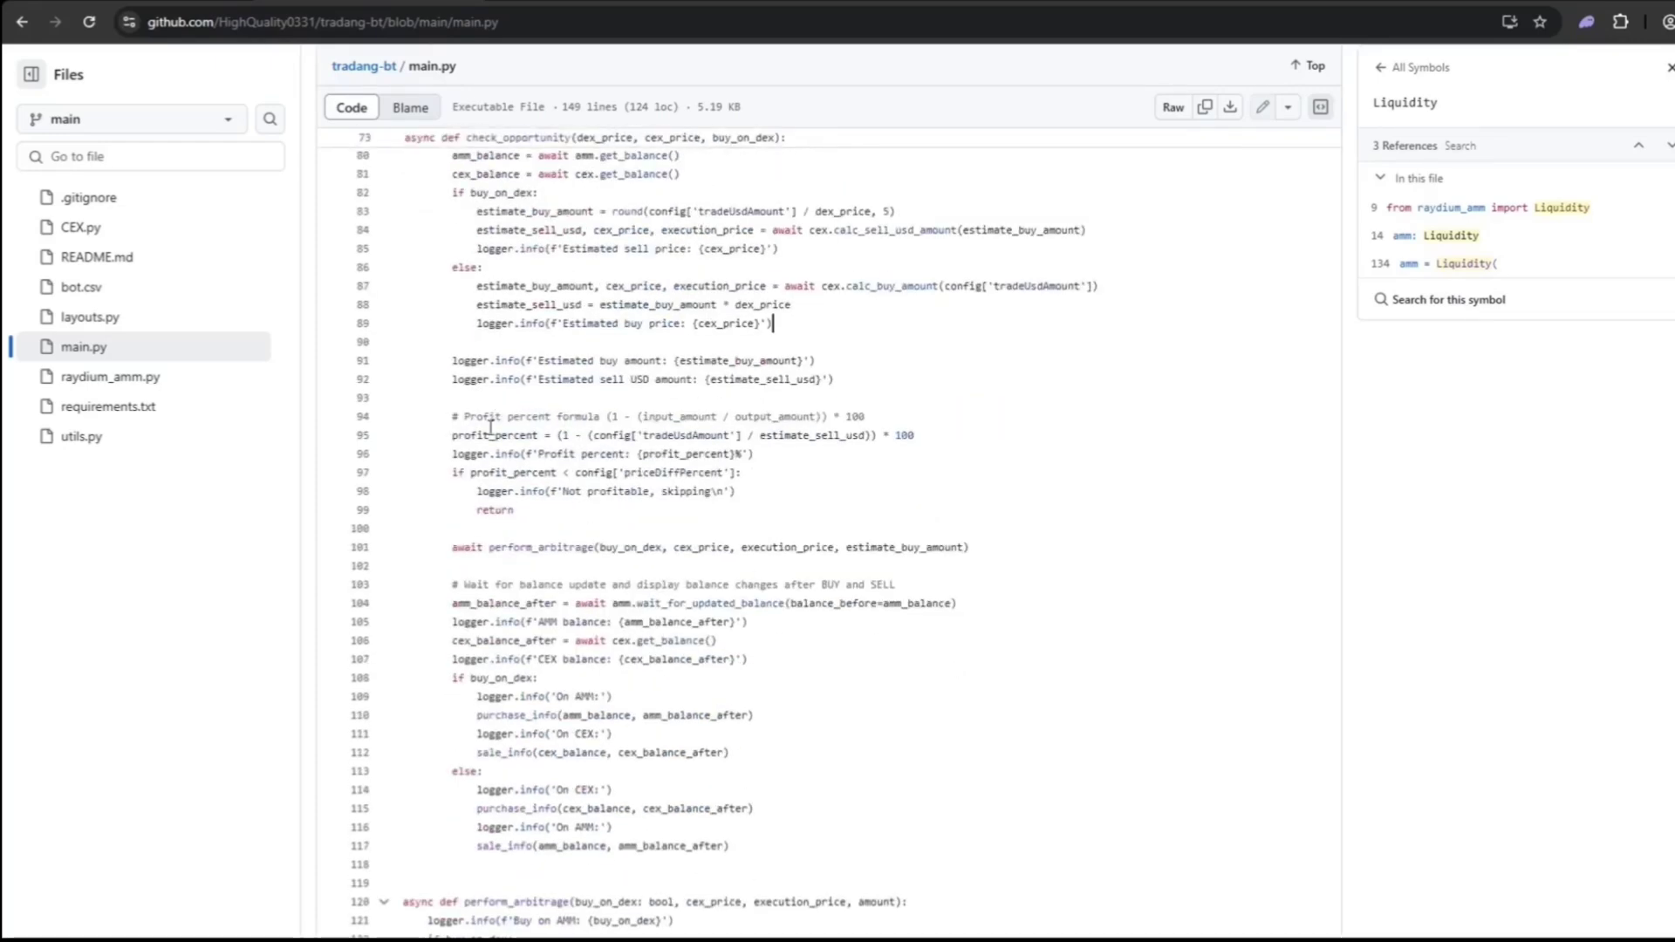
{"action": "scroll", "coordinate": [491, 427], "scroll_direction": "down", "scroll_amount": 2}
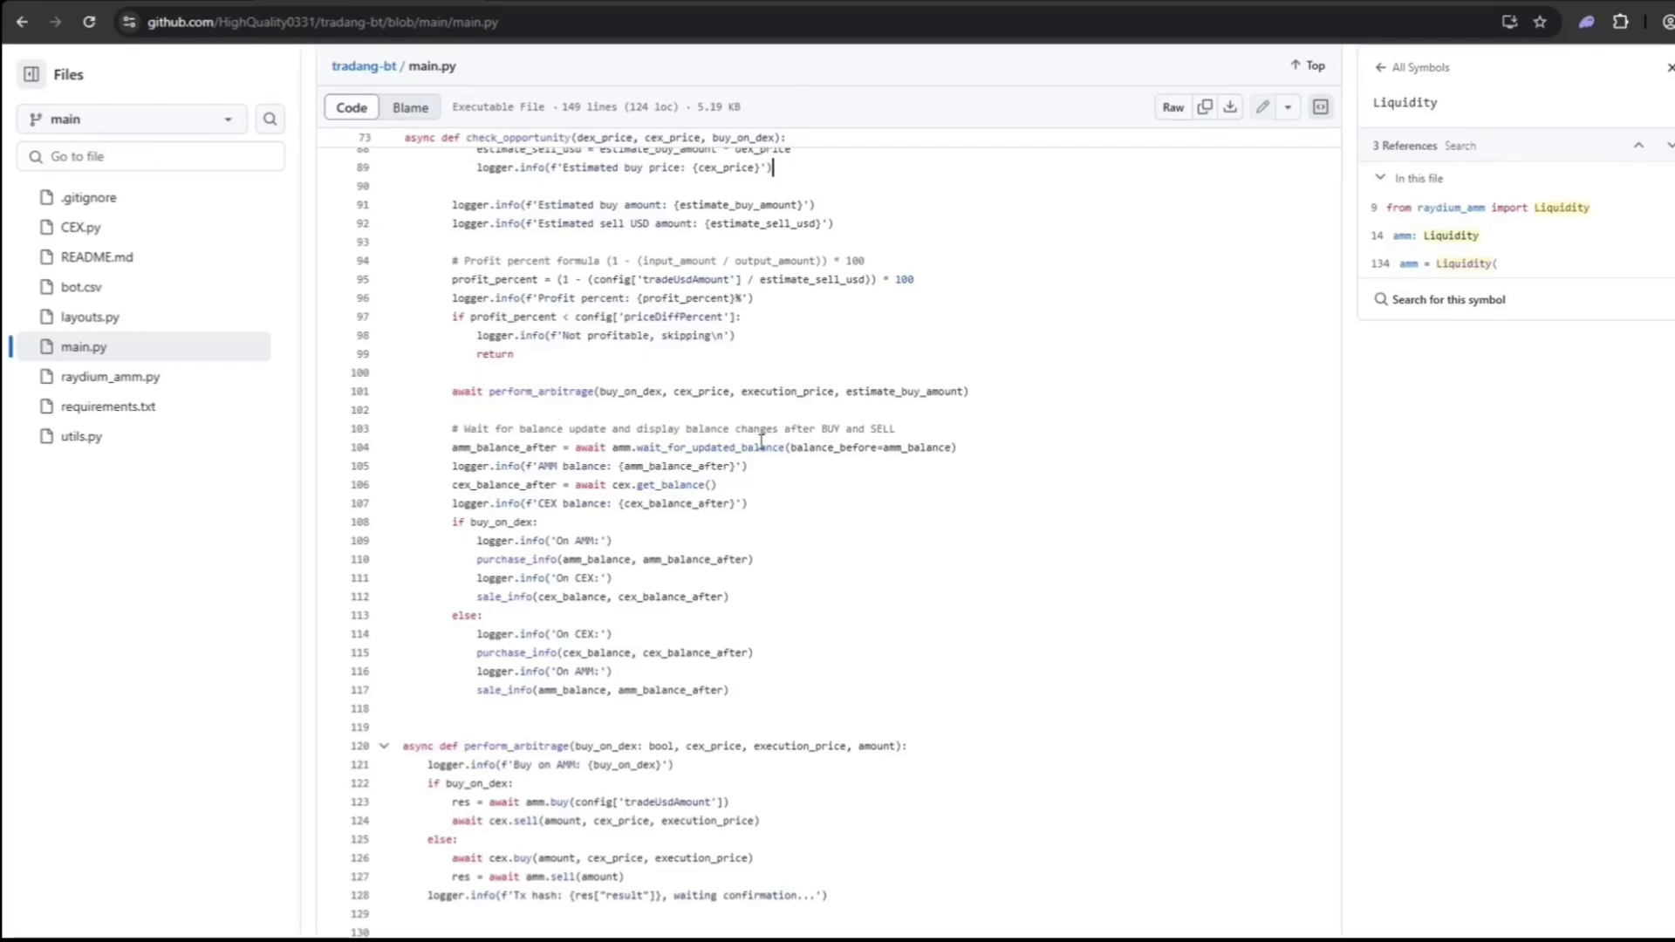
{"action": "scroll", "coordinate": [691, 478], "scroll_direction": "down", "scroll_amount": 2}
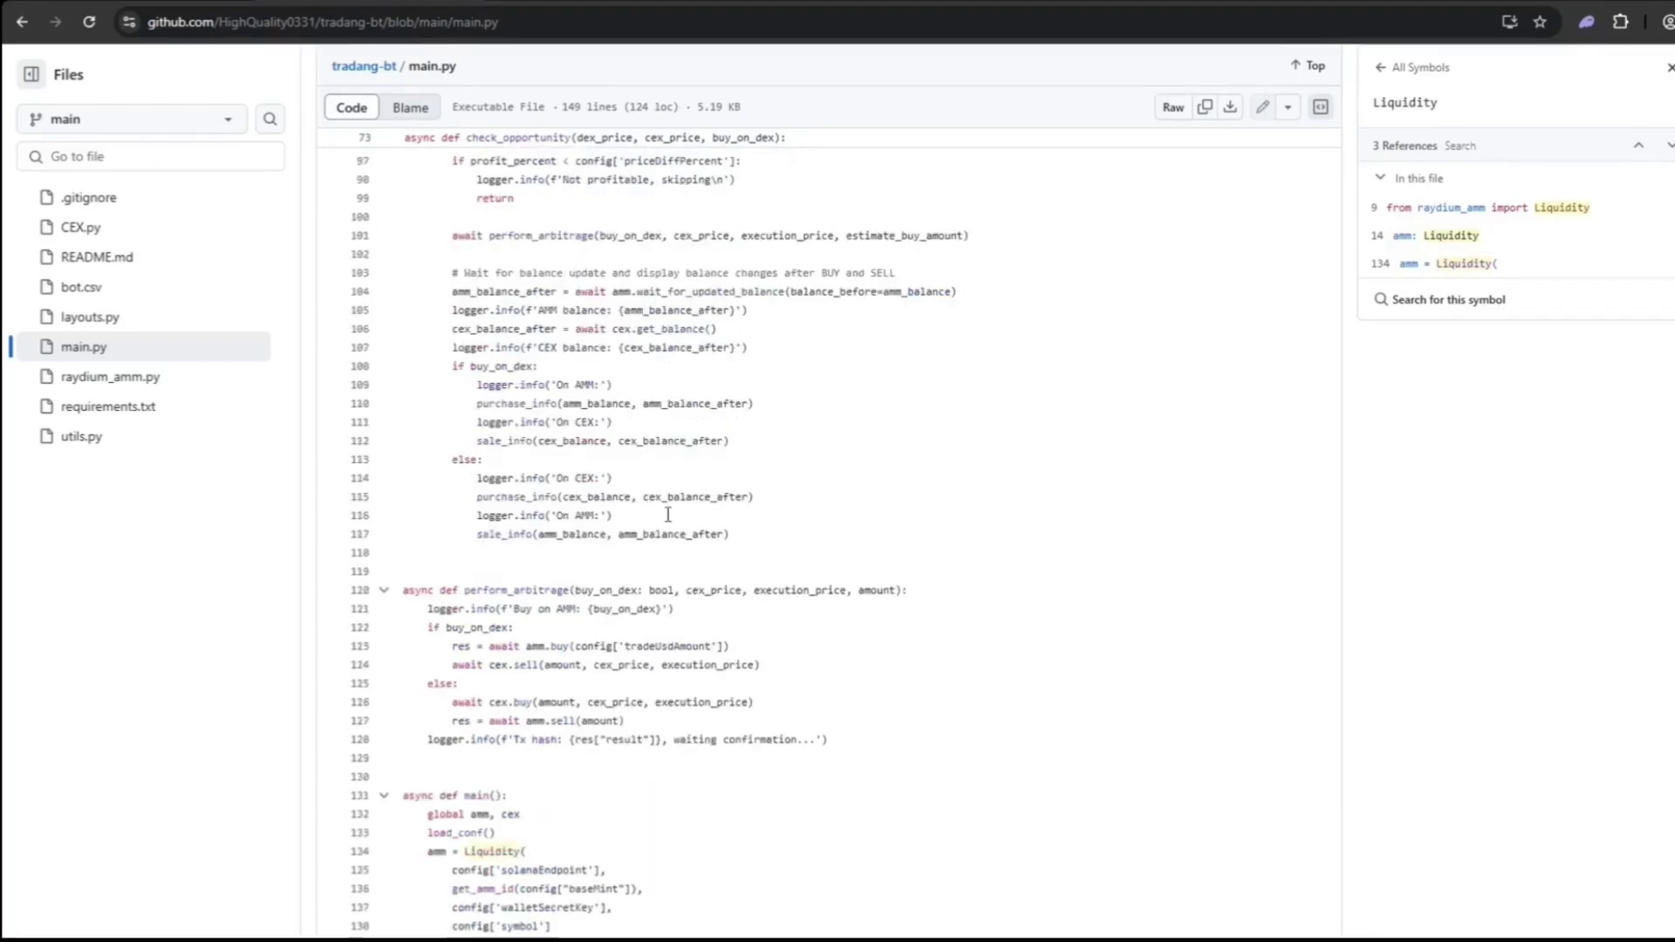
{"action": "scroll", "coordinate": [700, 489], "scroll_direction": "down", "scroll_amount": 2}
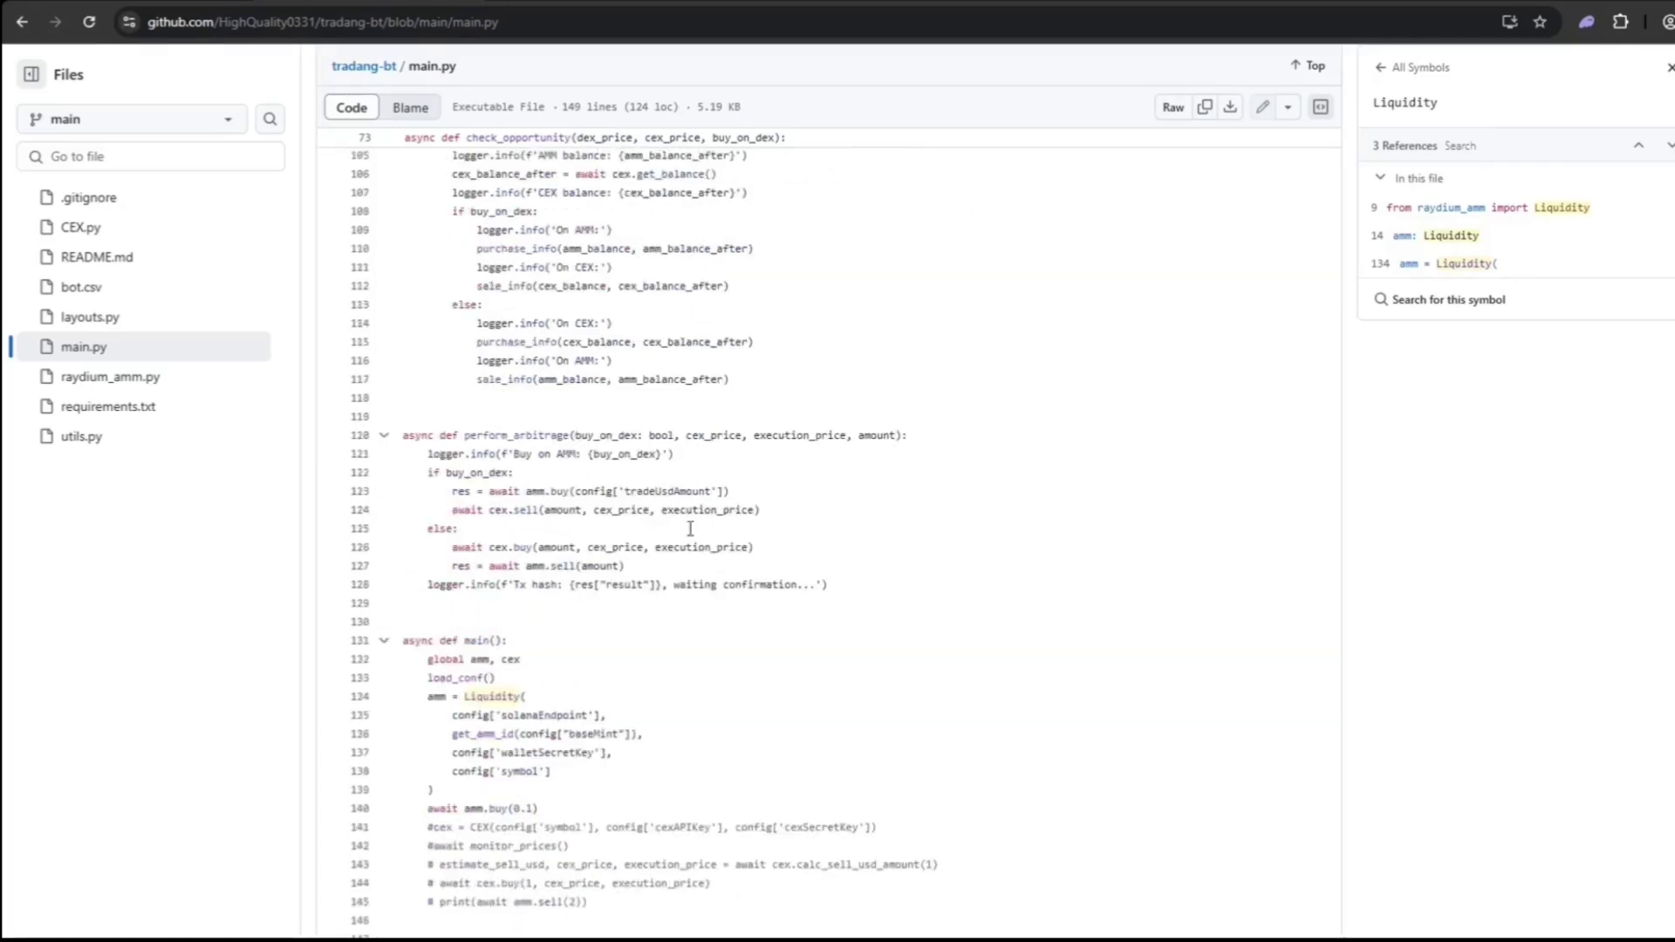
{"action": "left_click_drag", "start_coordinate": [573, 434], "coordinate": [764, 513]}
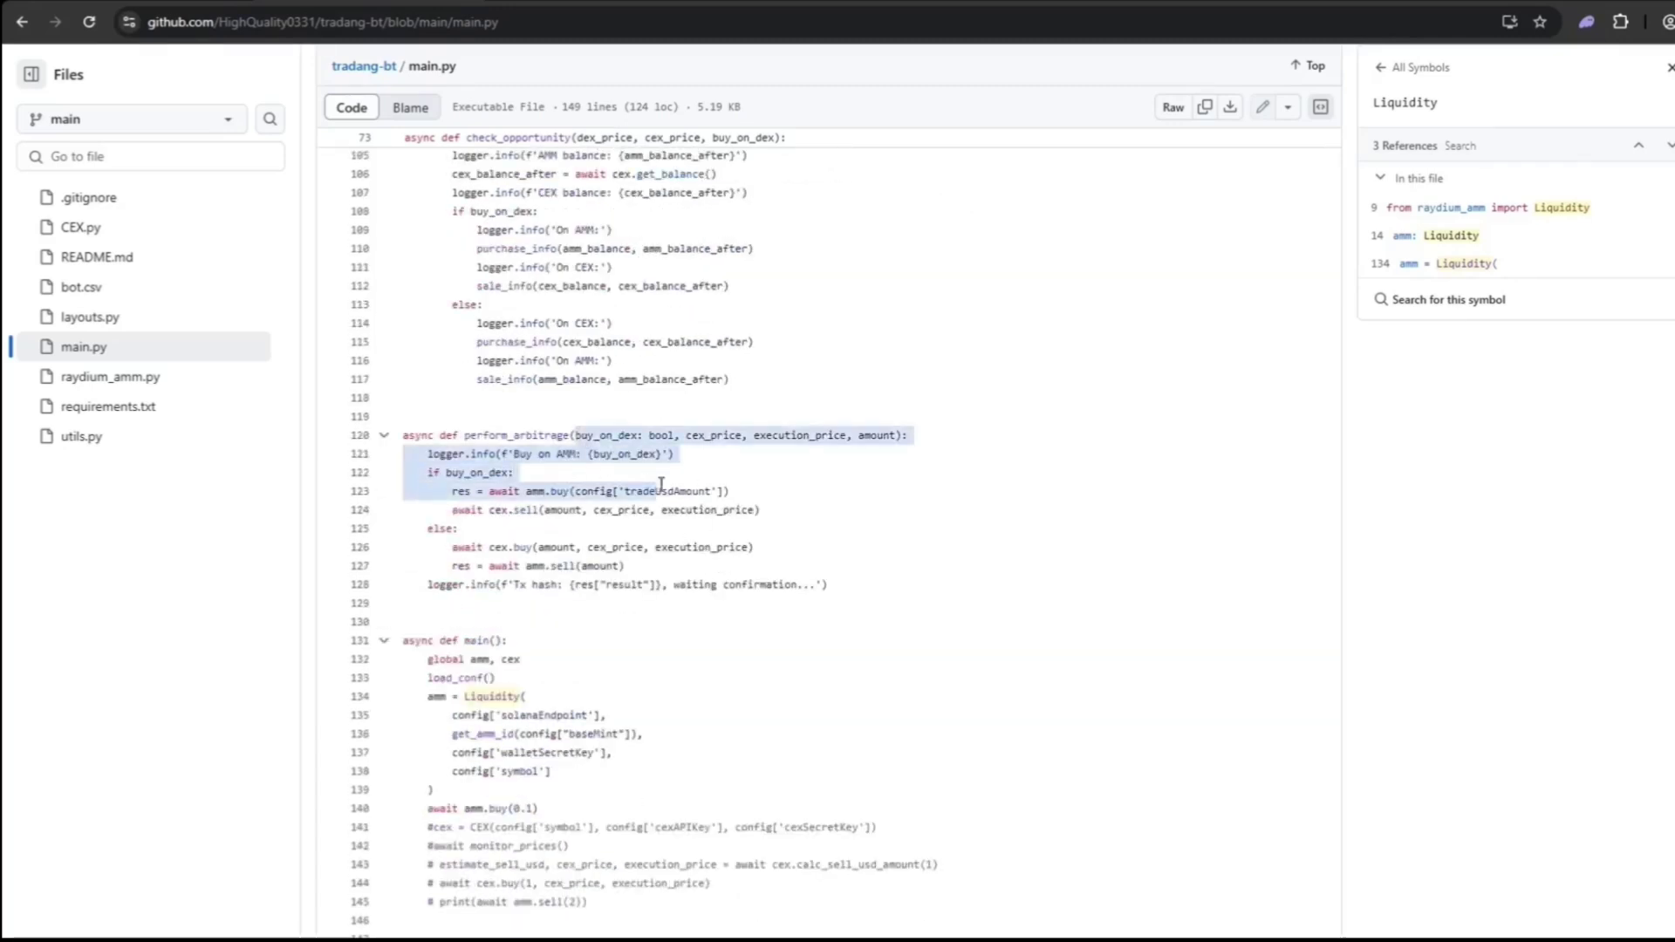
{"action": "left_click", "coordinate": [763, 513]}
{"action": "scroll", "coordinate": [764, 513], "scroll_direction": "down", "scroll_amount": 1}
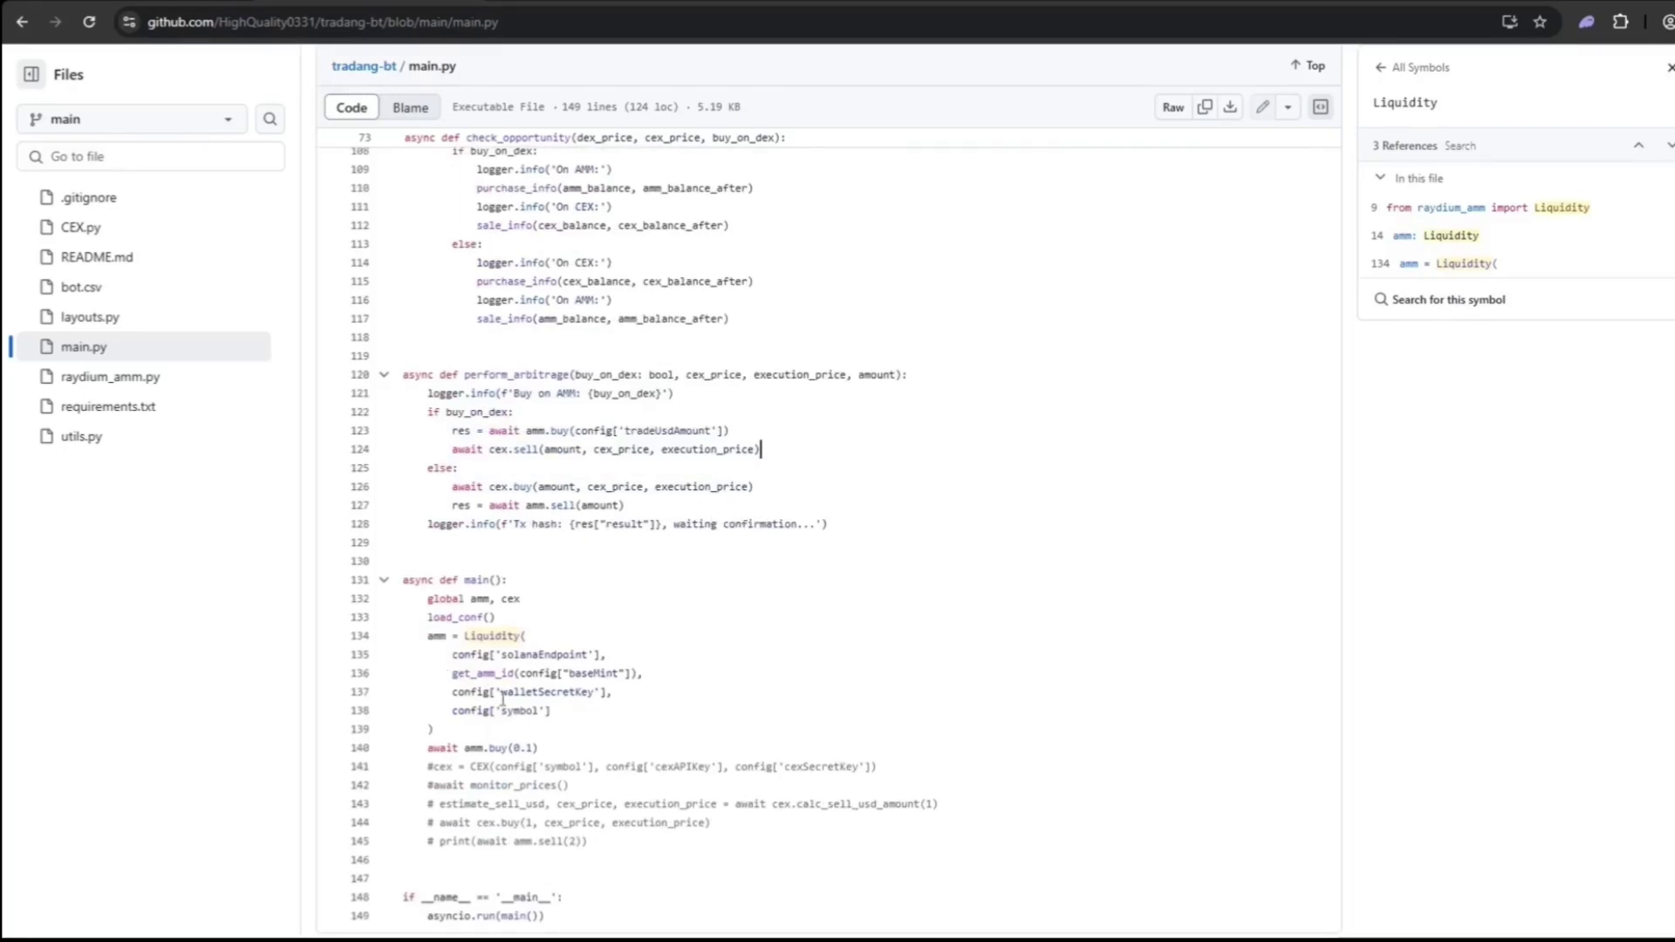
{"action": "left_click", "coordinate": [154, 236]}
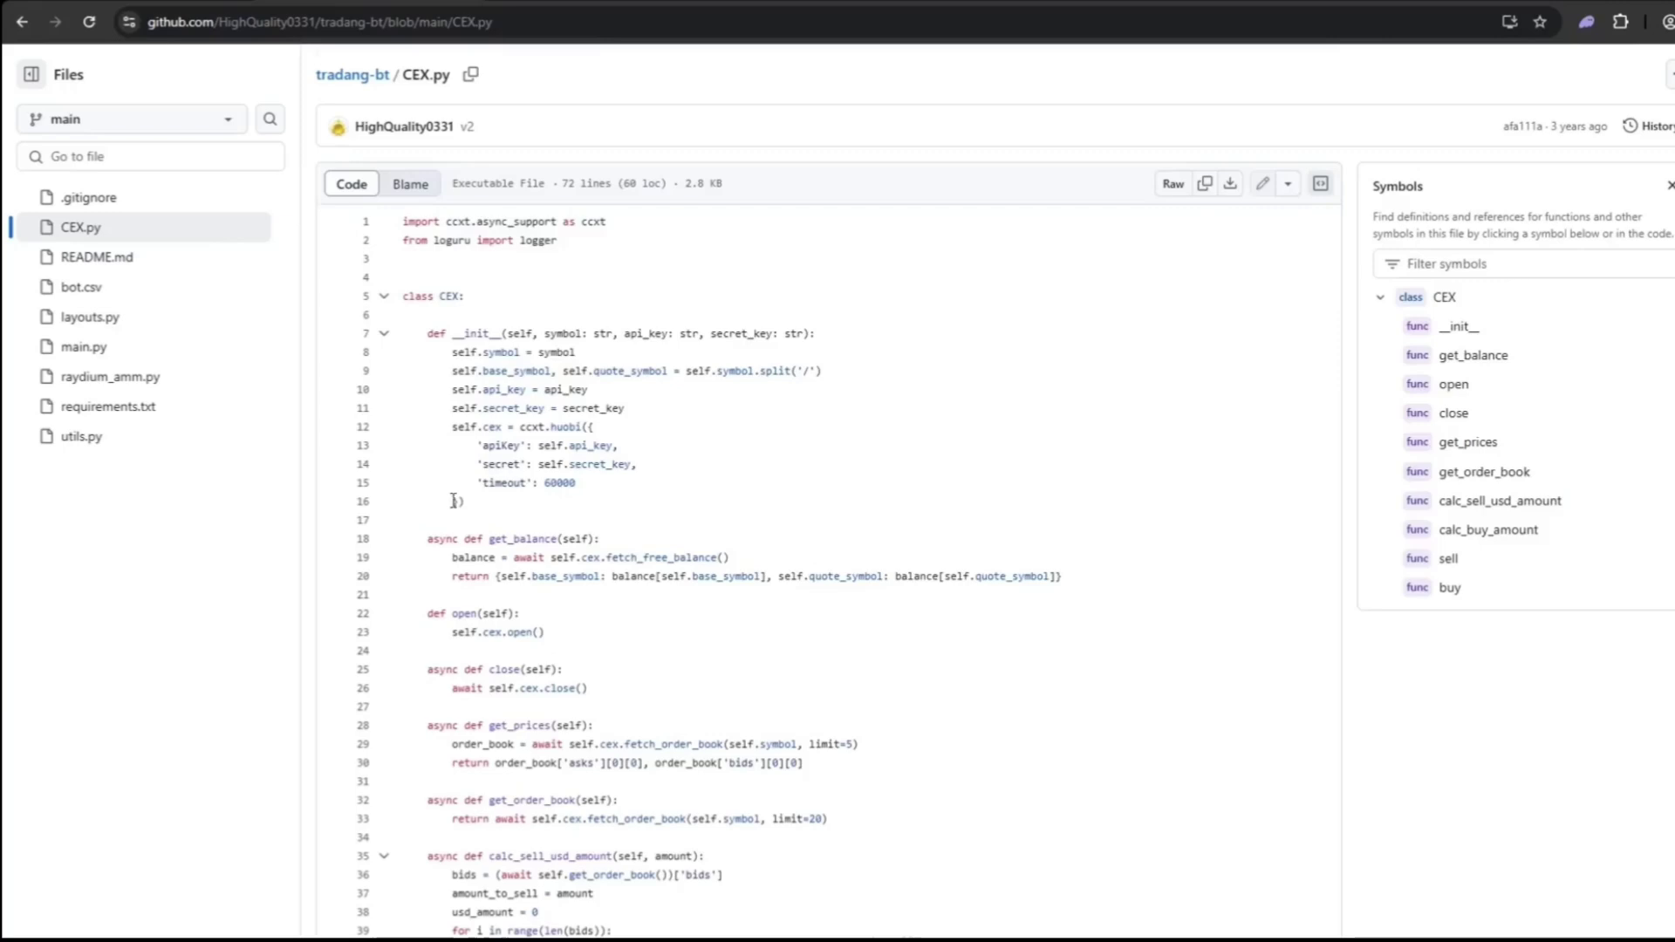
{"action": "scroll", "coordinate": [537, 465], "scroll_direction": "down", "scroll_amount": 1}
{"action": "scroll", "coordinate": [491, 598], "scroll_direction": "down", "scroll_amount": 1}
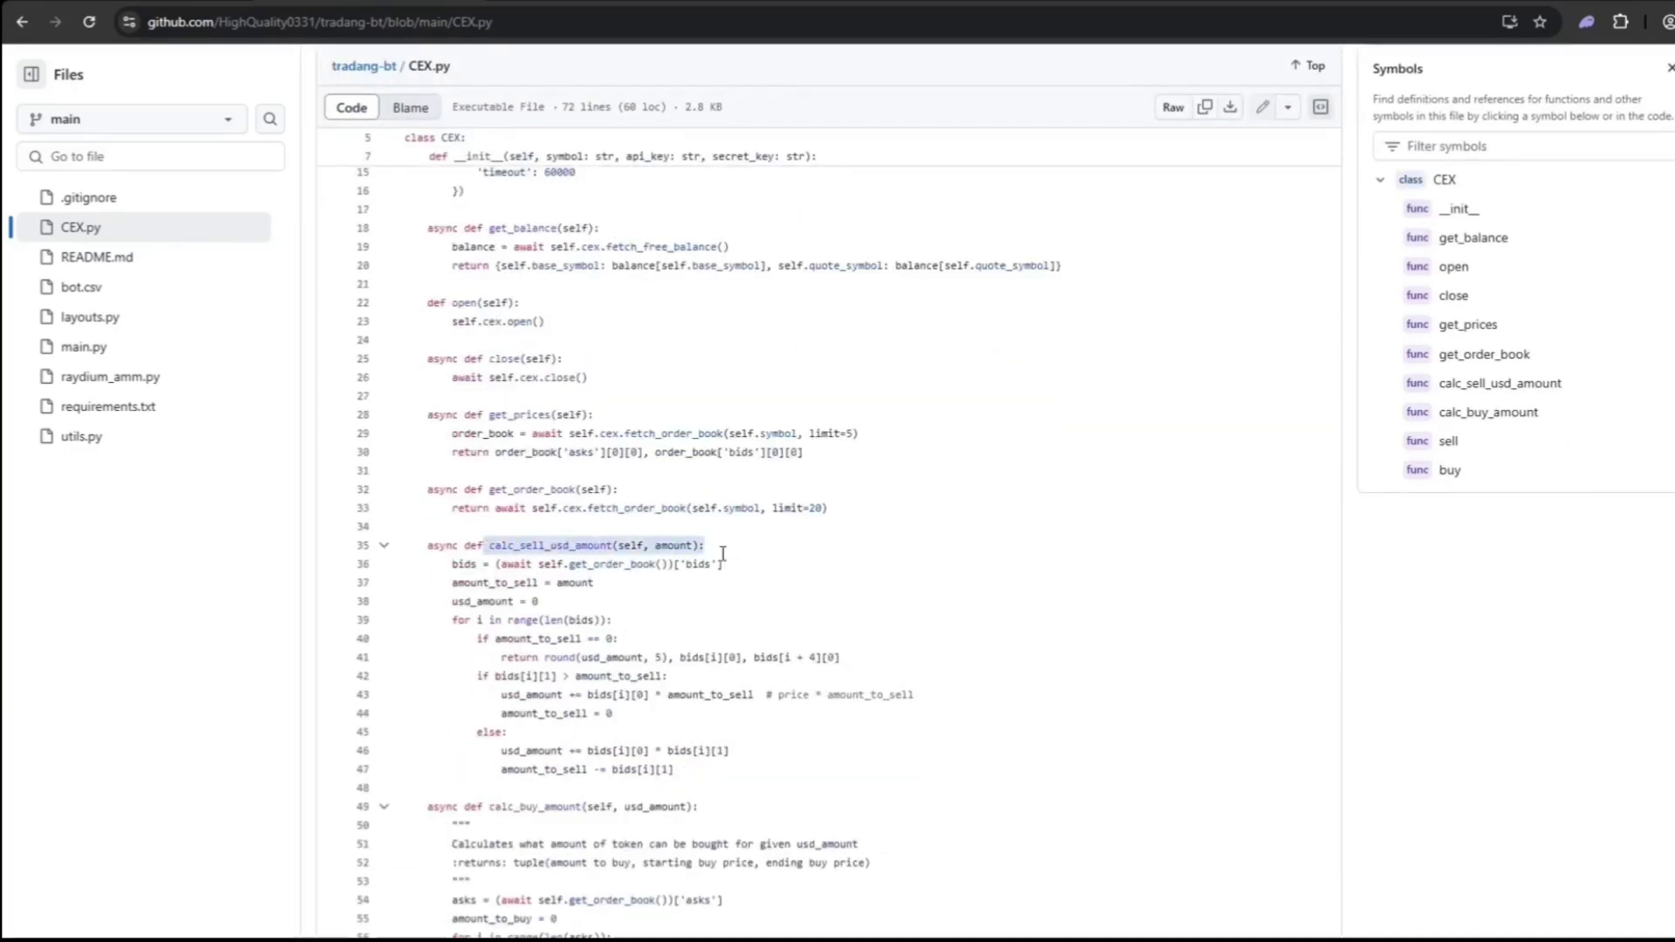
{"action": "left_click_drag", "start_coordinate": [517, 547], "coordinate": [729, 582]}
{"action": "left_click", "coordinate": [730, 583]}
{"action": "scroll", "coordinate": [730, 584], "scroll_direction": "down", "scroll_amount": 1}
{"action": "scroll", "coordinate": [729, 583], "scroll_direction": "down", "scroll_amount": 1}
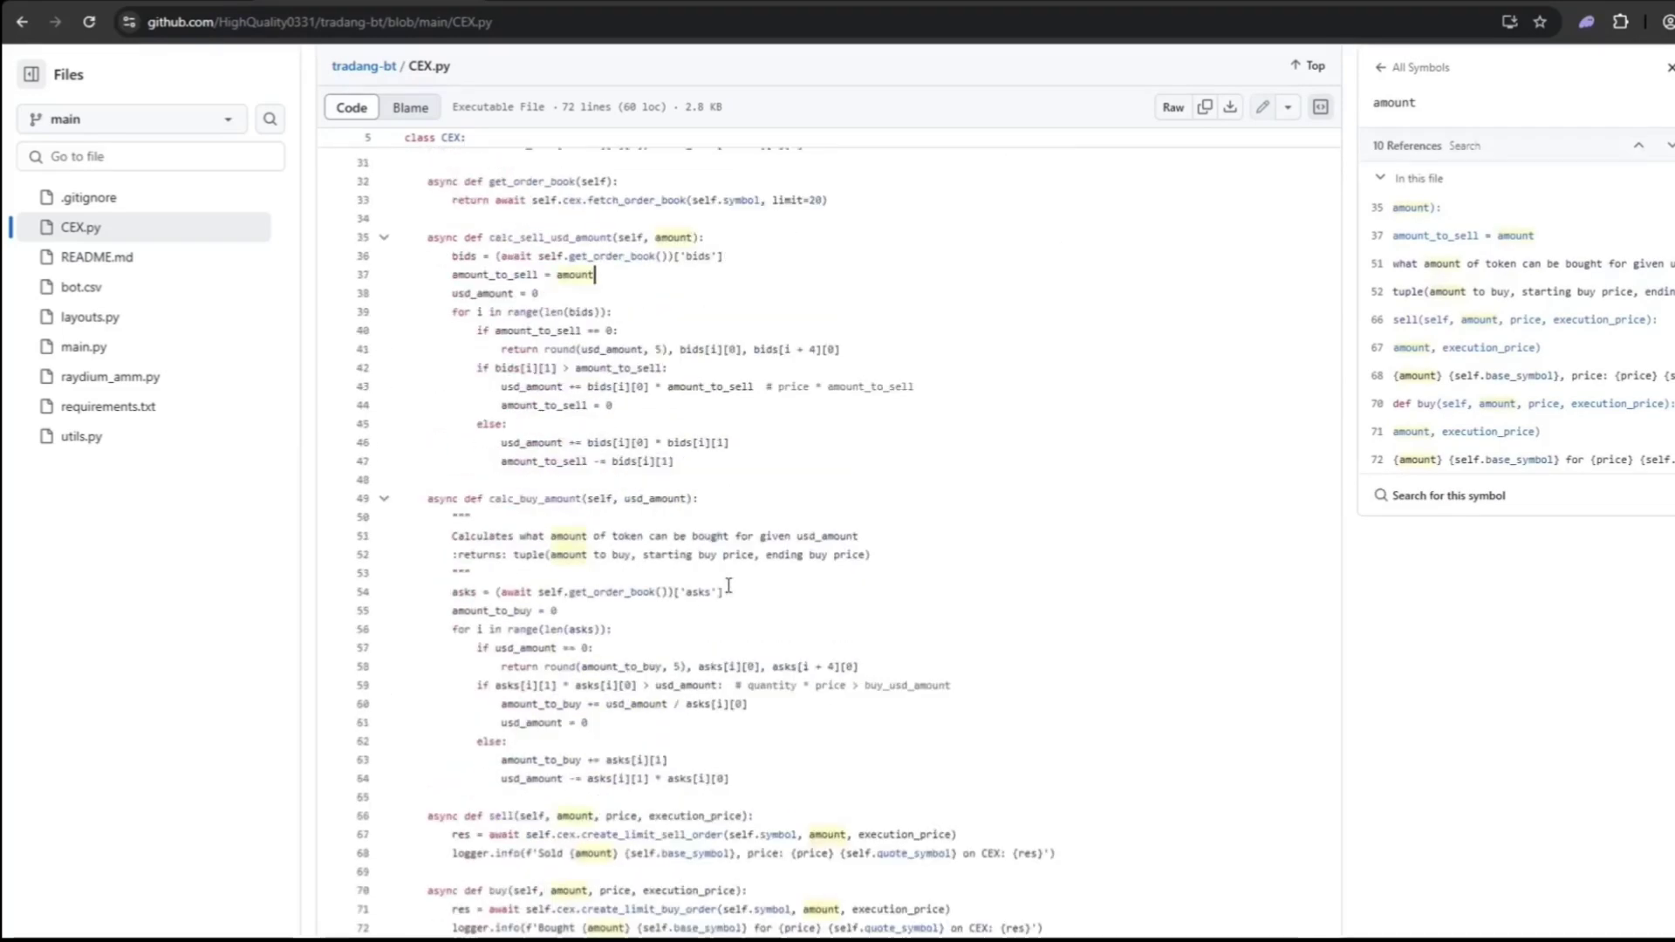
{"action": "left_click", "coordinate": [549, 531]}
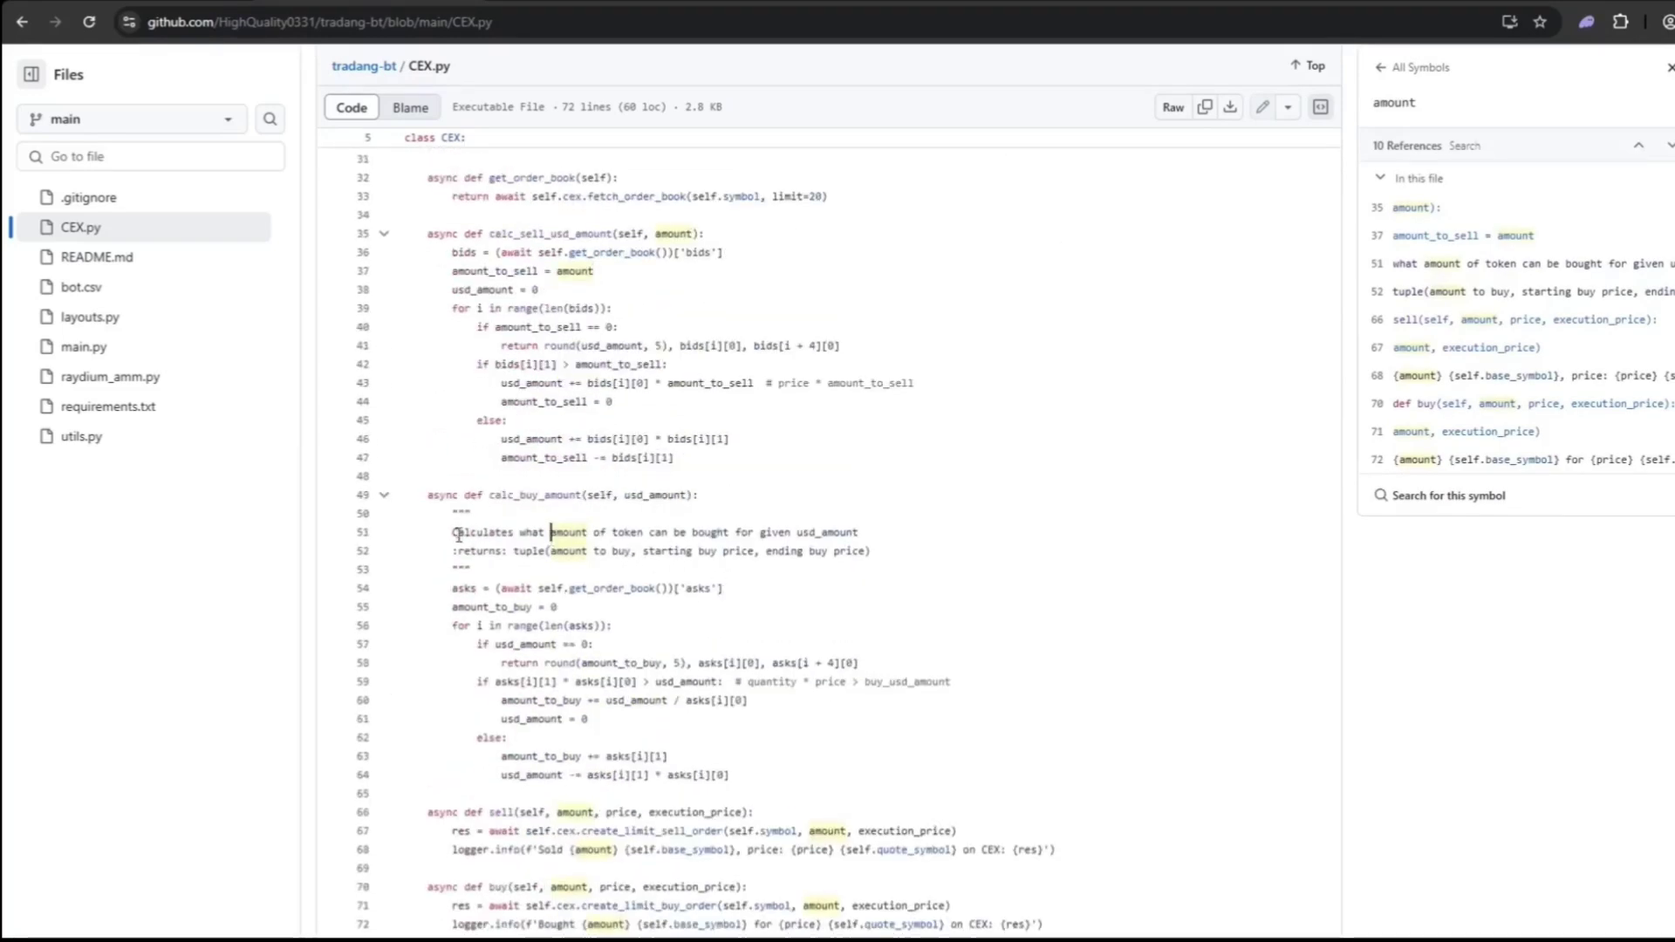
{"action": "mouse_move", "coordinate": [453, 531]}
{"action": "left_mouse_down"}
{"action": "mouse_move", "coordinate": [865, 534]}
{"action": "mouse_move", "coordinate": [869, 551]}
{"action": "left_mouse_up"}
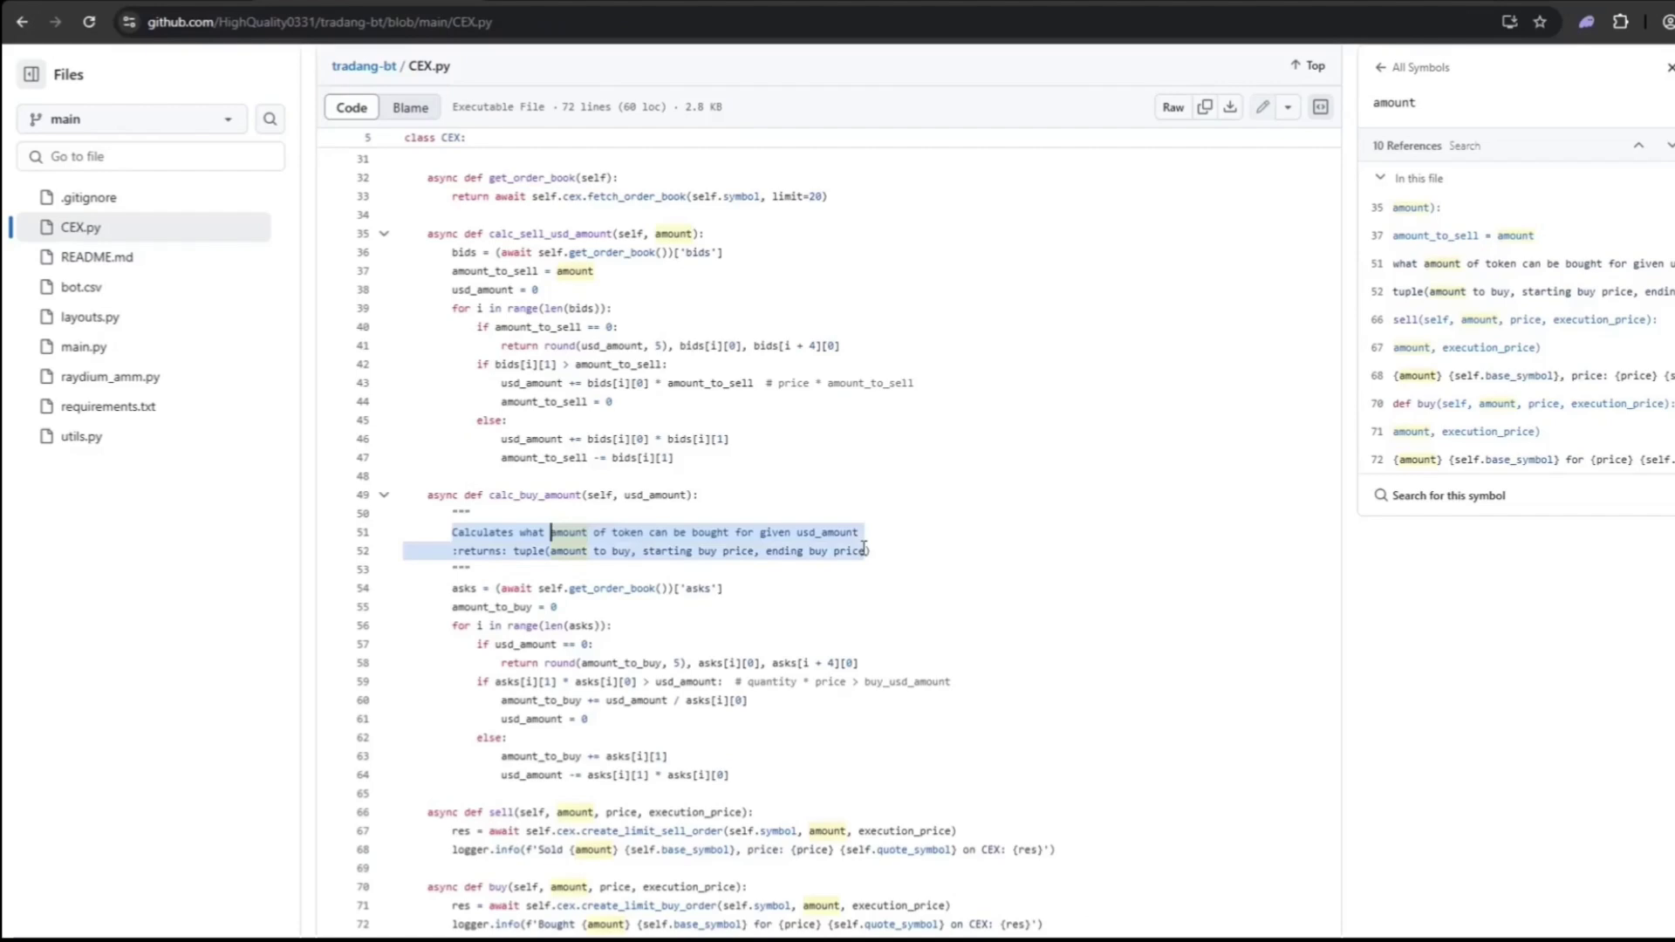
{"action": "left_click", "coordinate": [838, 565]}
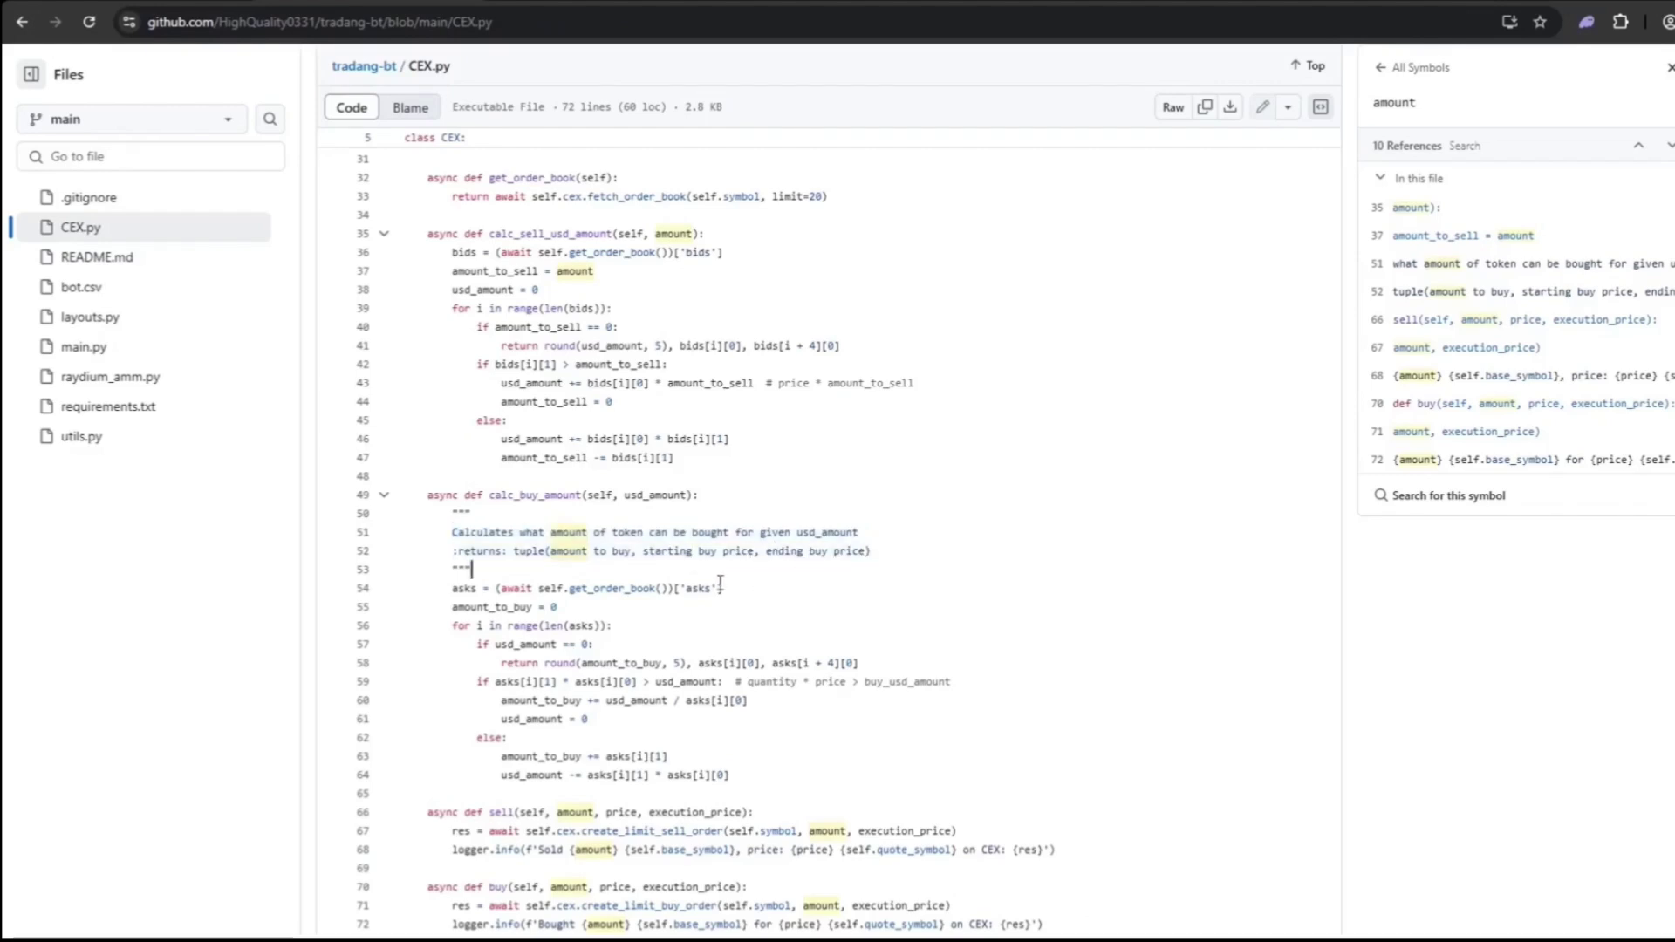
{"action": "scroll", "coordinate": [759, 586], "scroll_direction": "down", "scroll_amount": 1}
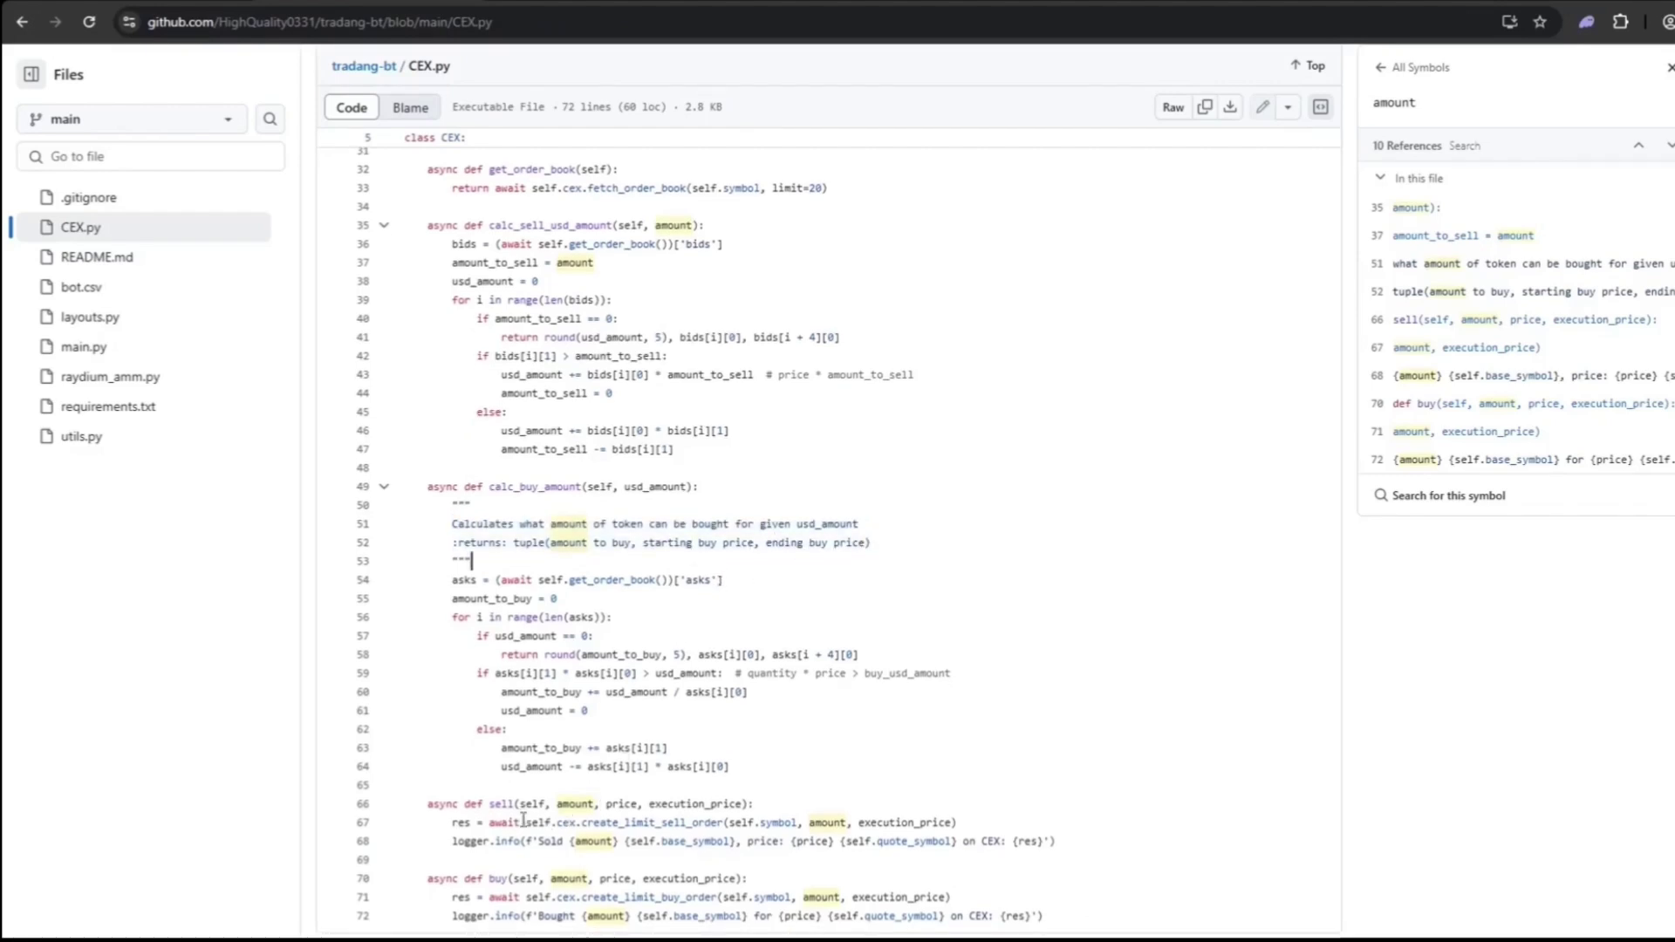
{"action": "mouse_move", "coordinate": [454, 822]}
{"action": "left_mouse_down"}
{"action": "mouse_move", "coordinate": [997, 890]}
{"action": "mouse_move", "coordinate": [1000, 922]}
{"action": "left_mouse_up"}
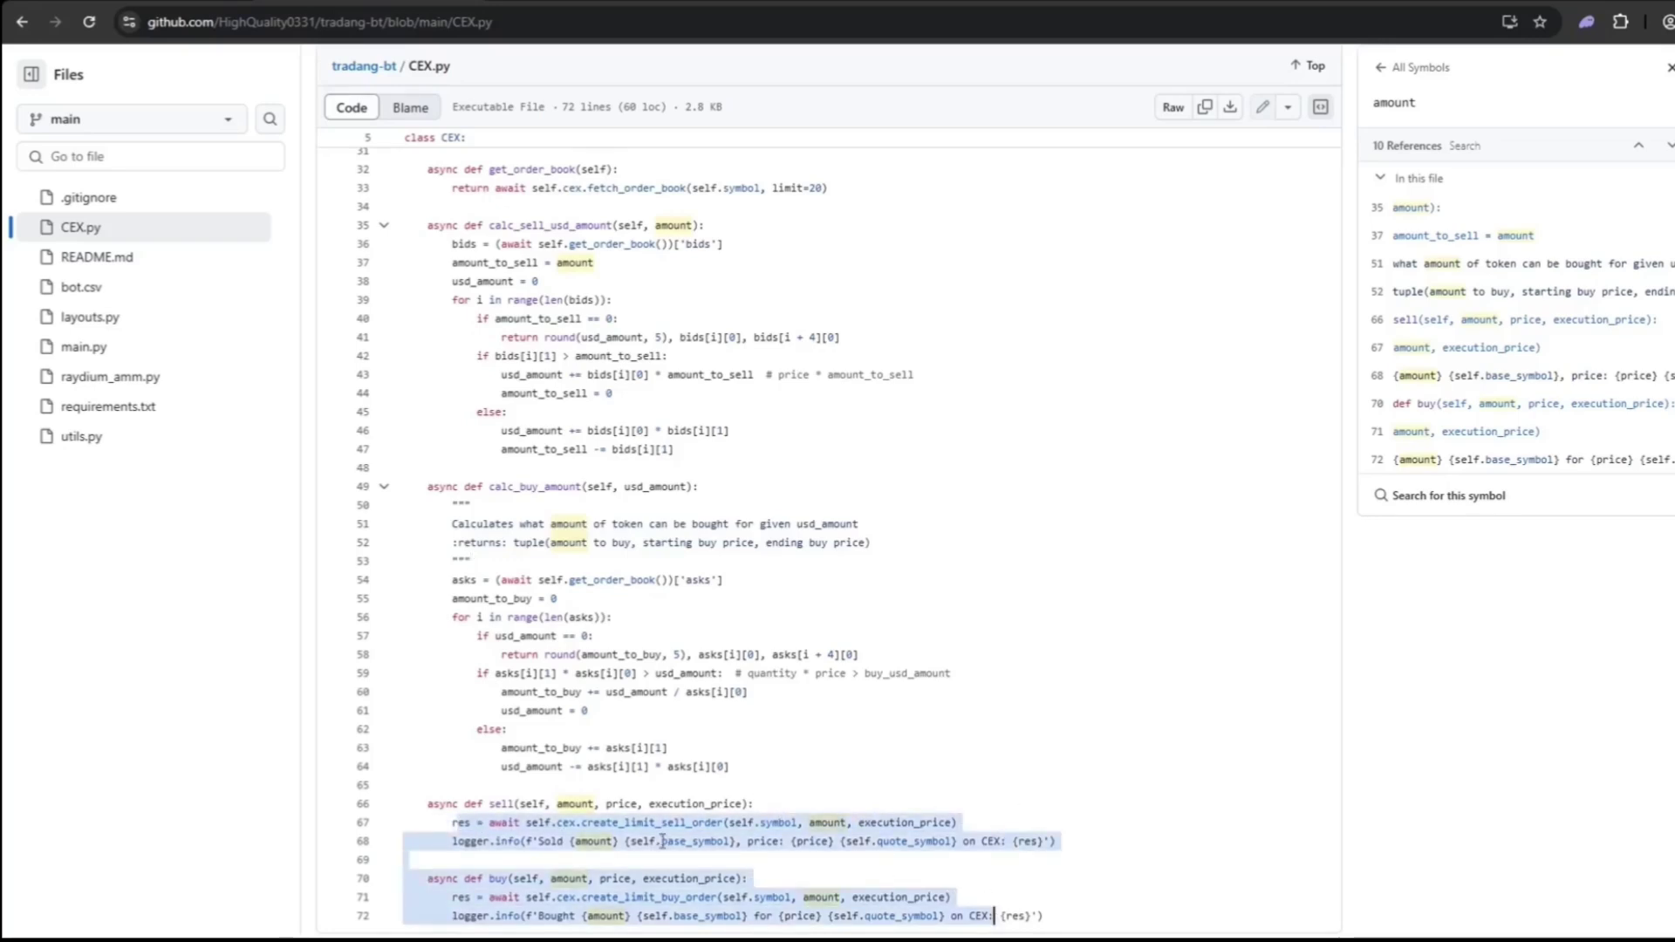
{"action": "left_click", "coordinate": [662, 840]}
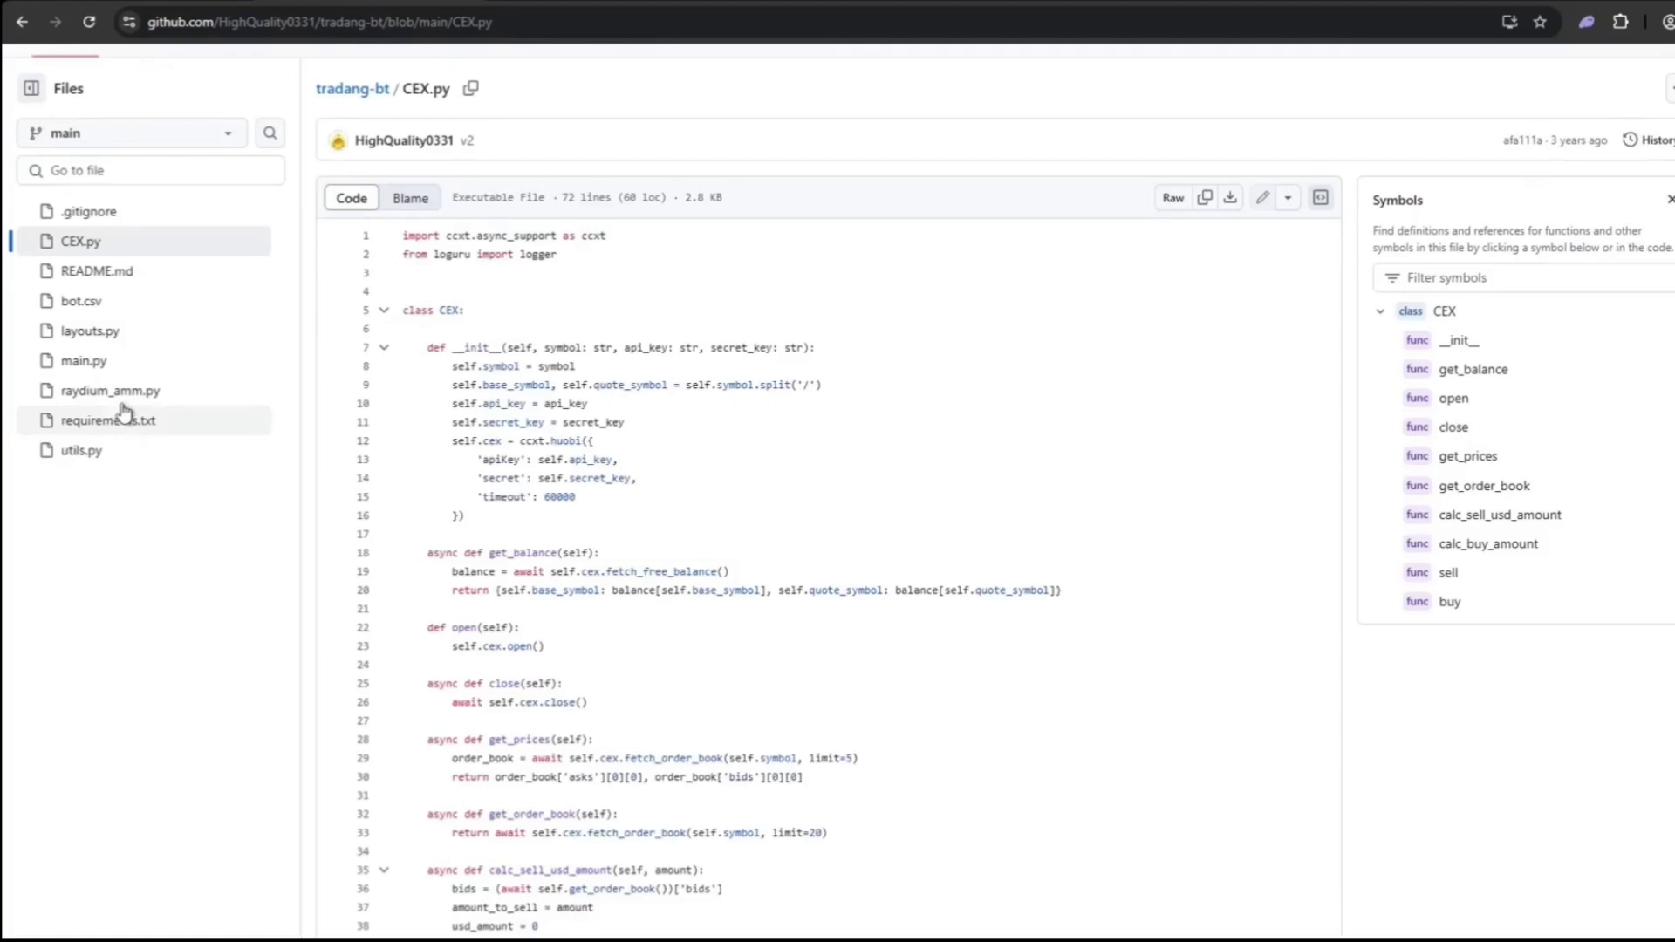
- Open raydium_amm.py and copy the AMM_PROGRAM_ID address from line 18
{"action": "left_click", "coordinate": [128, 396]}
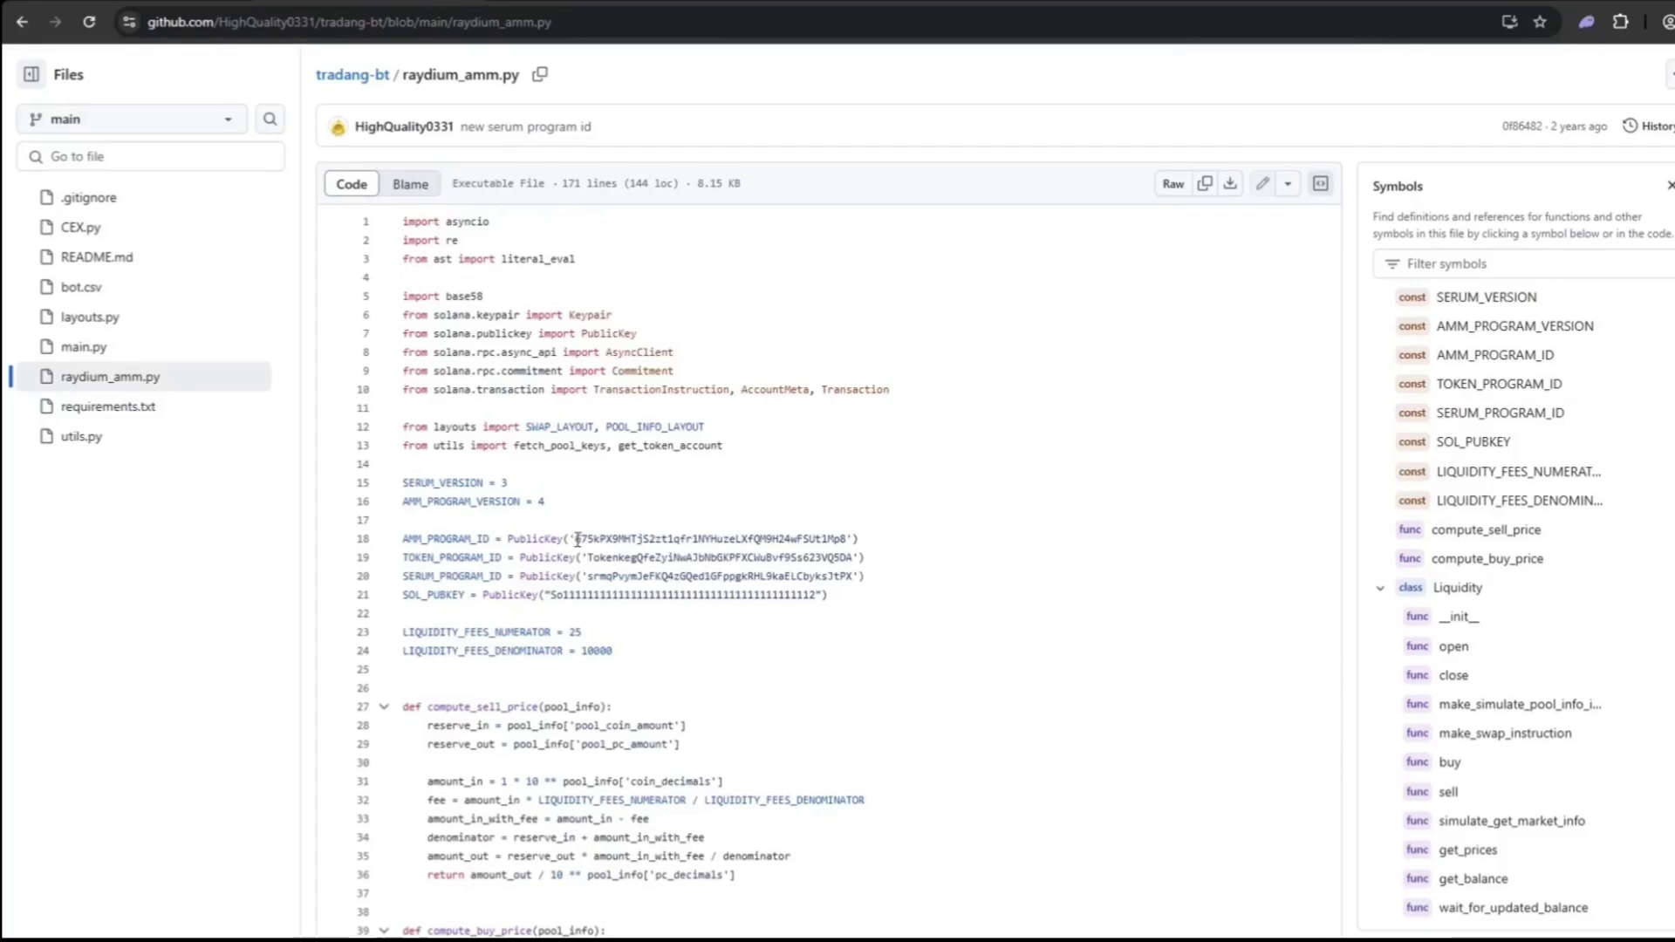
{"action": "left_click_drag", "start_coordinate": [575, 538], "coordinate": [847, 532]}
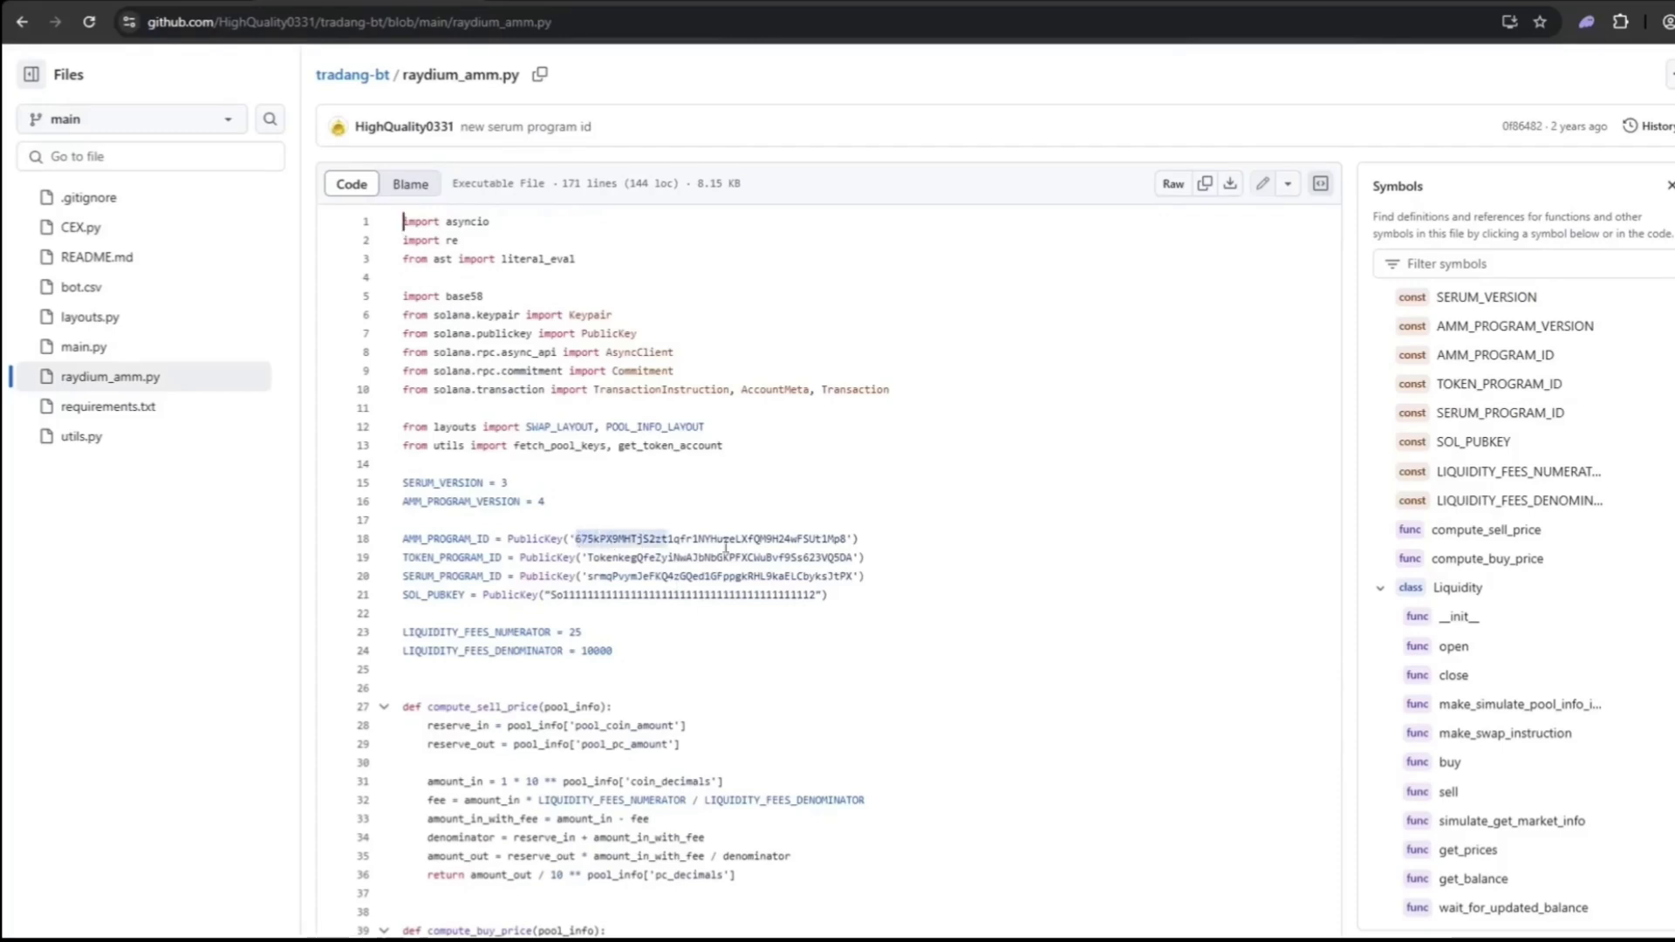
{"action": "right_click", "coordinate": [833, 537]}
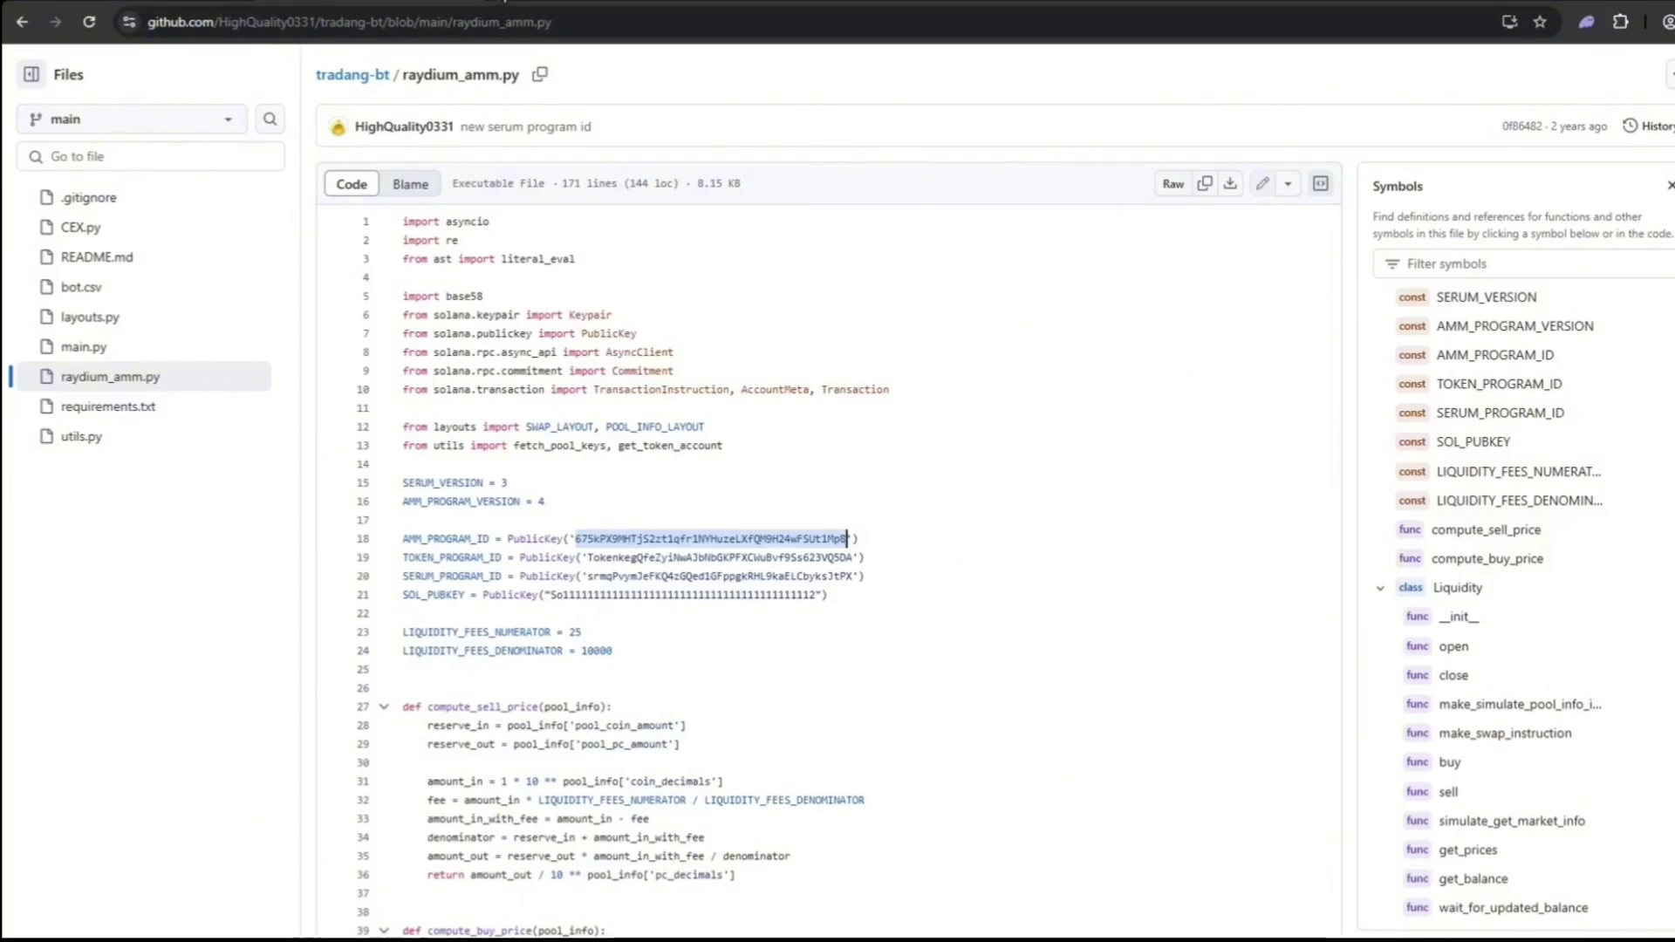
- Search Solscan for the copied AMM program ID and confirm it is Raydium Liquidity Pool V4
{"action": "key", "text": "ctrl+t"}
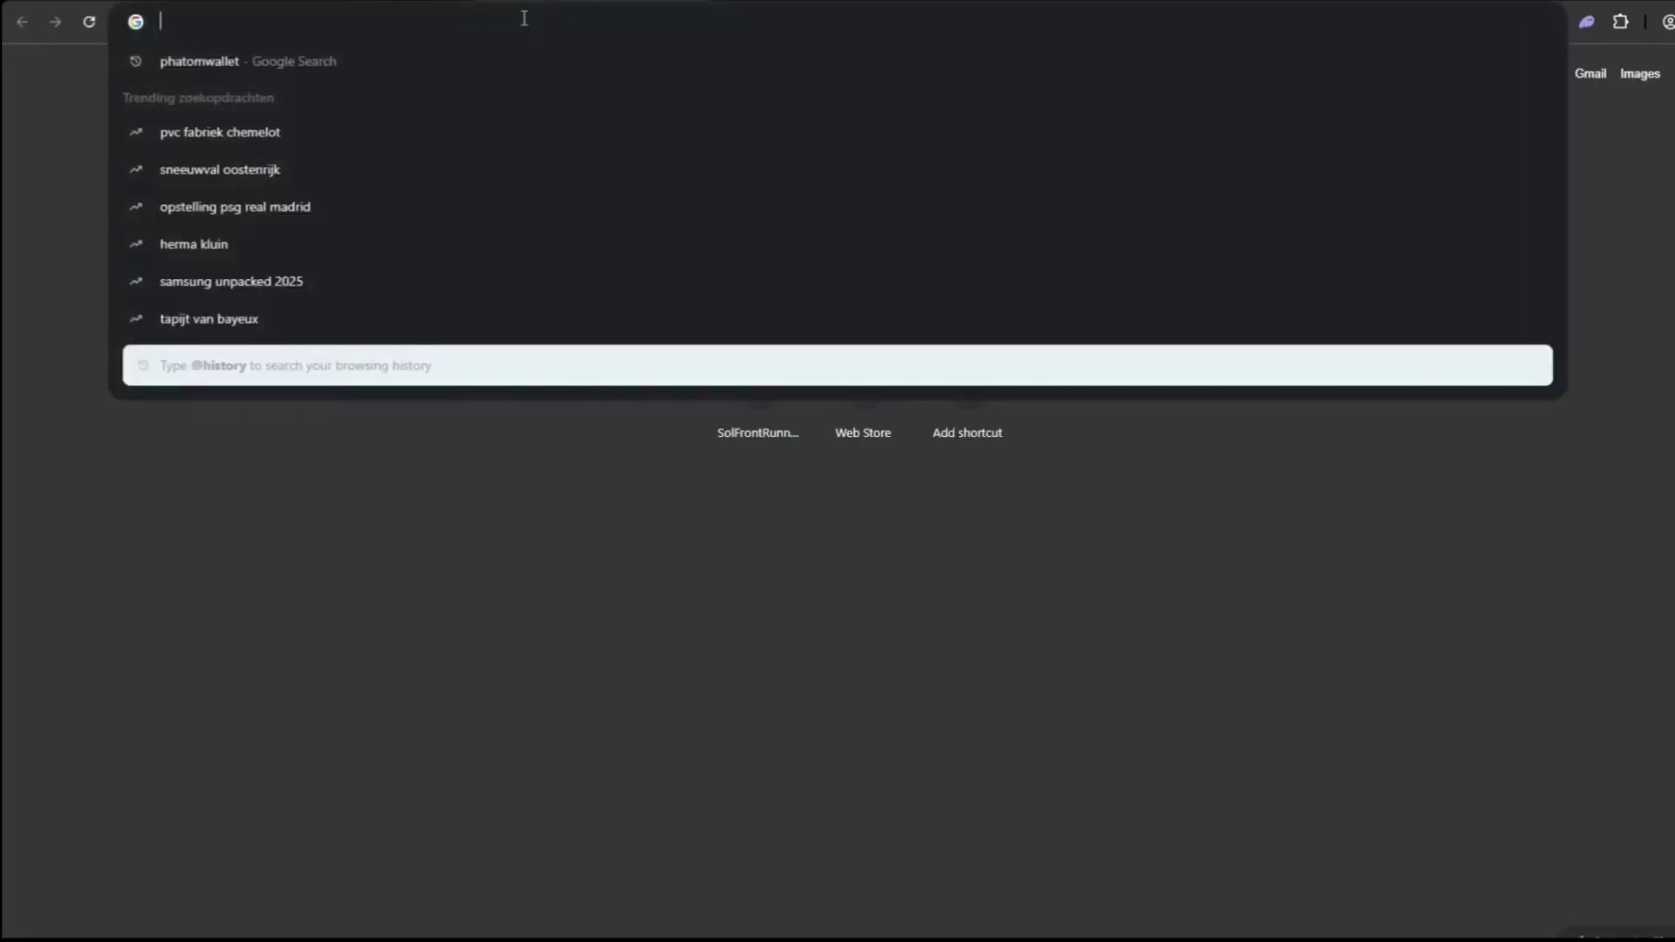
{"action": "type", "text": "sol"}
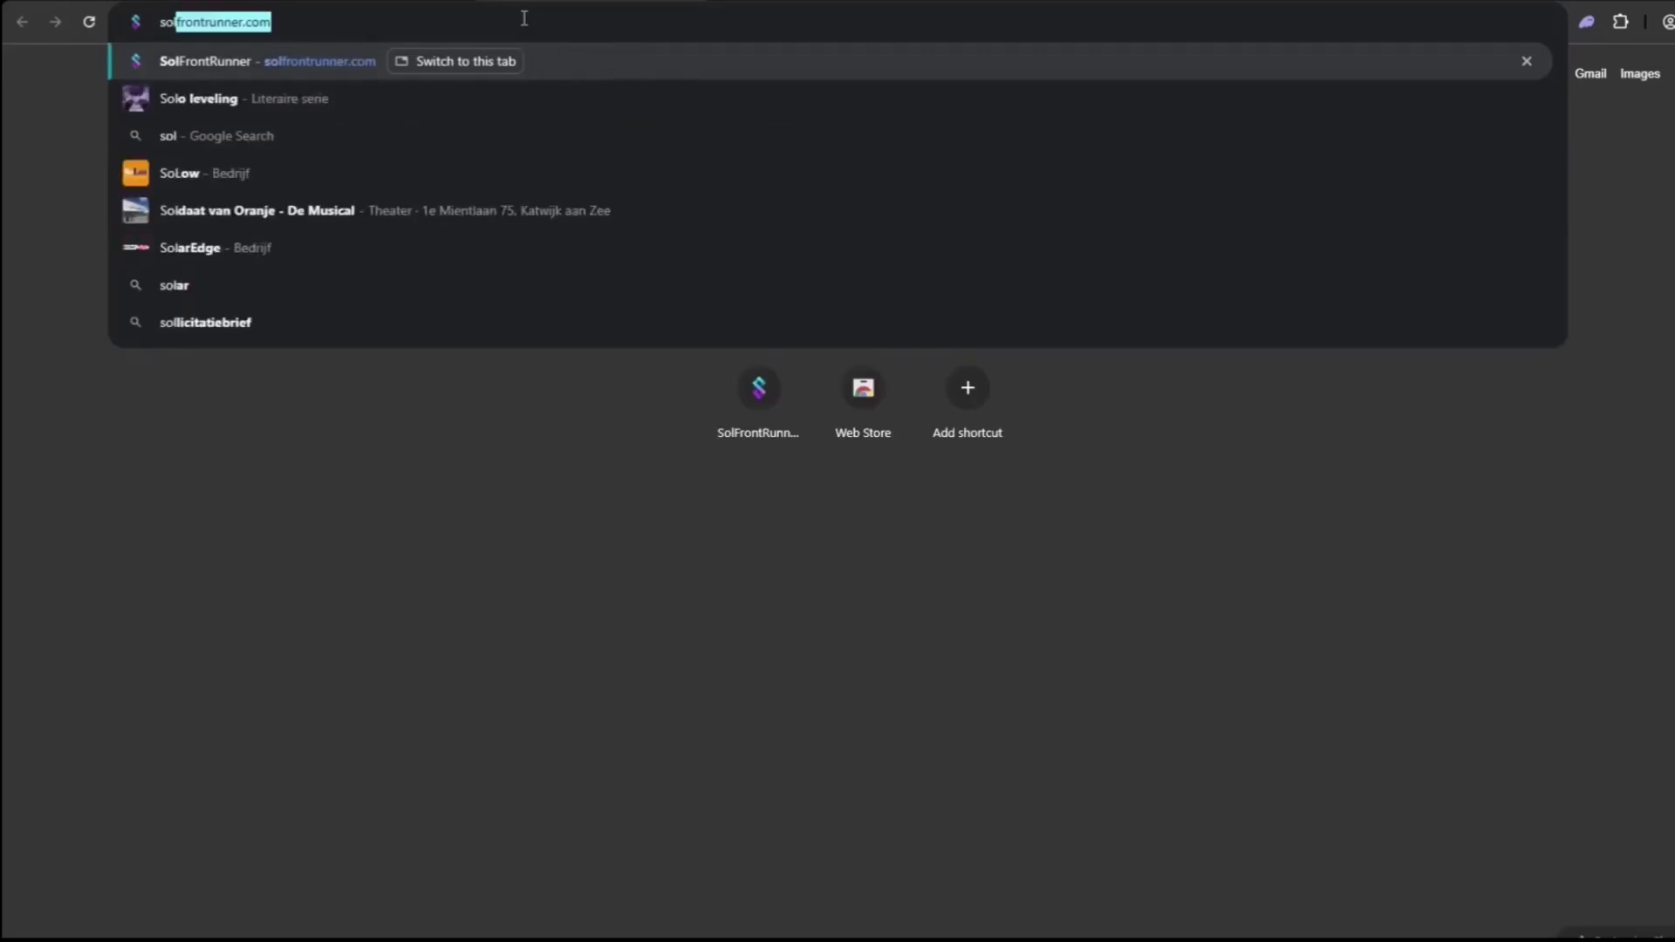
{"action": "type", "text": "scan"}
{"action": "key", "text": "Return"}
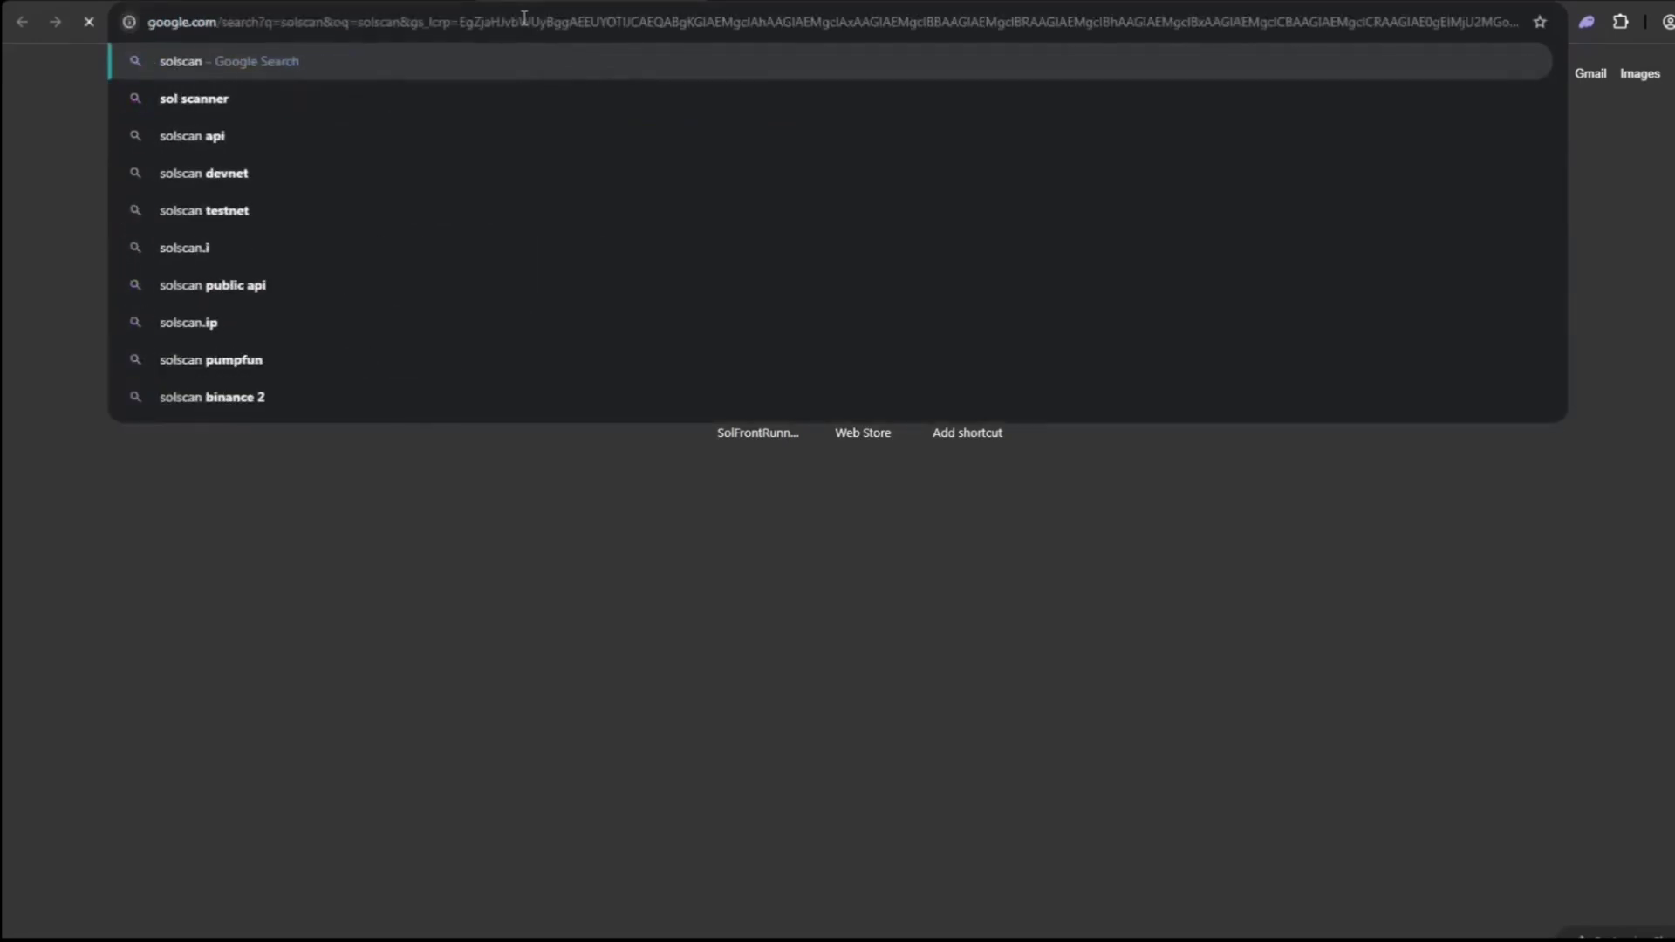
{"action": "left_click", "coordinate": [252, 258]}
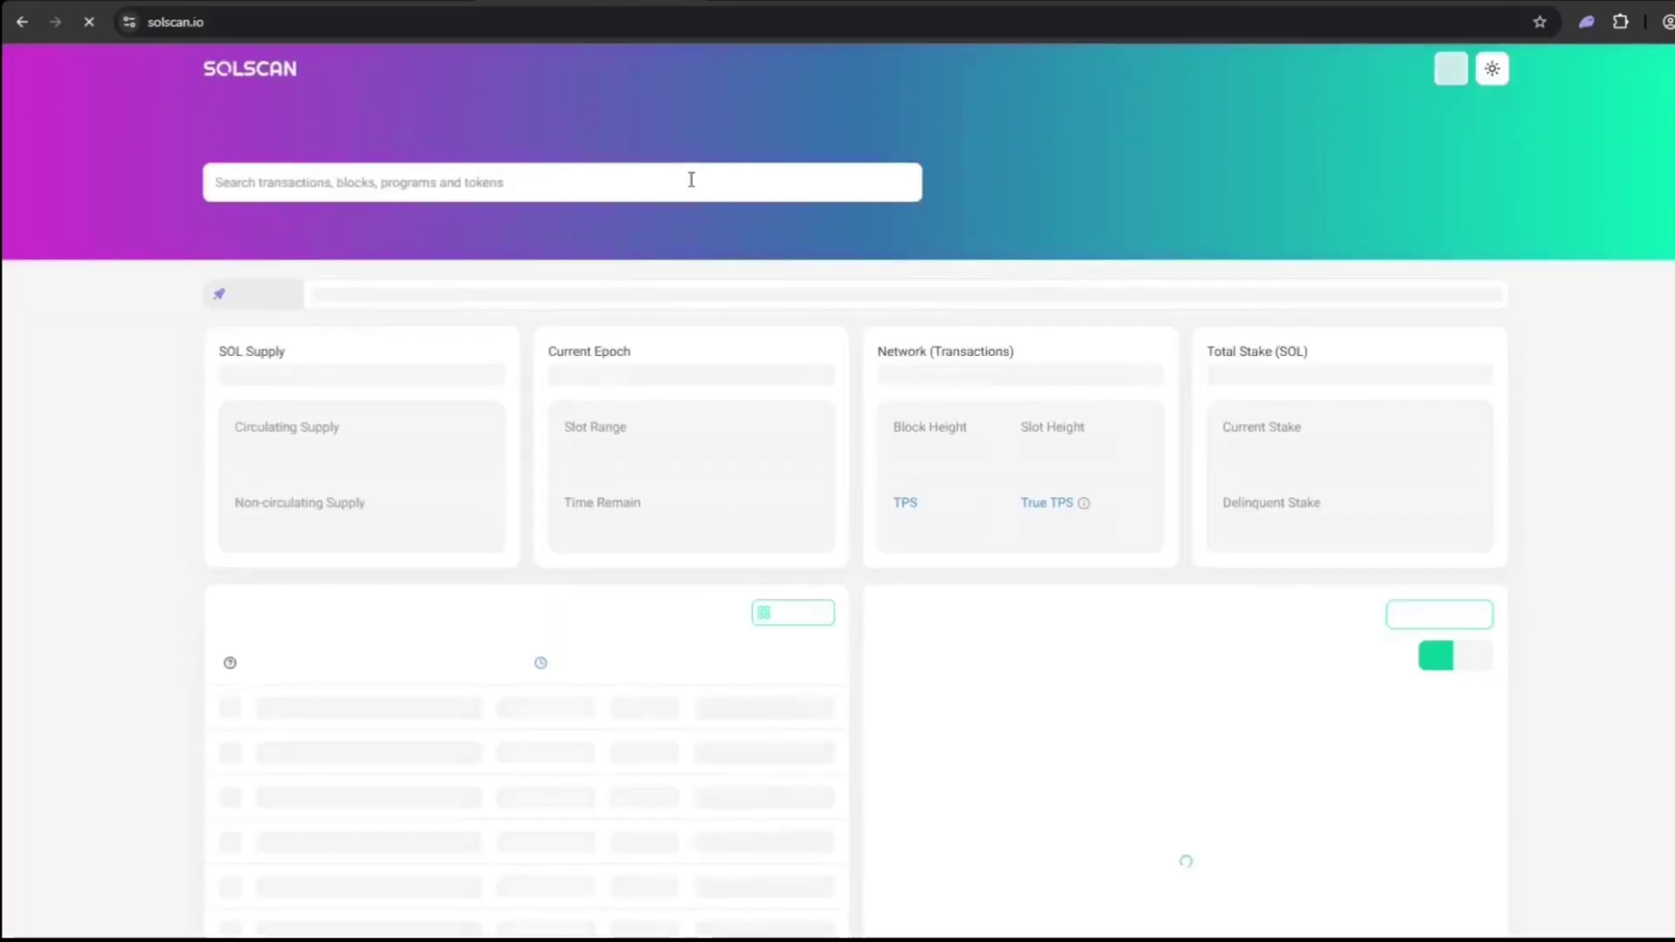
{"action": "left_click", "coordinate": [681, 179]}
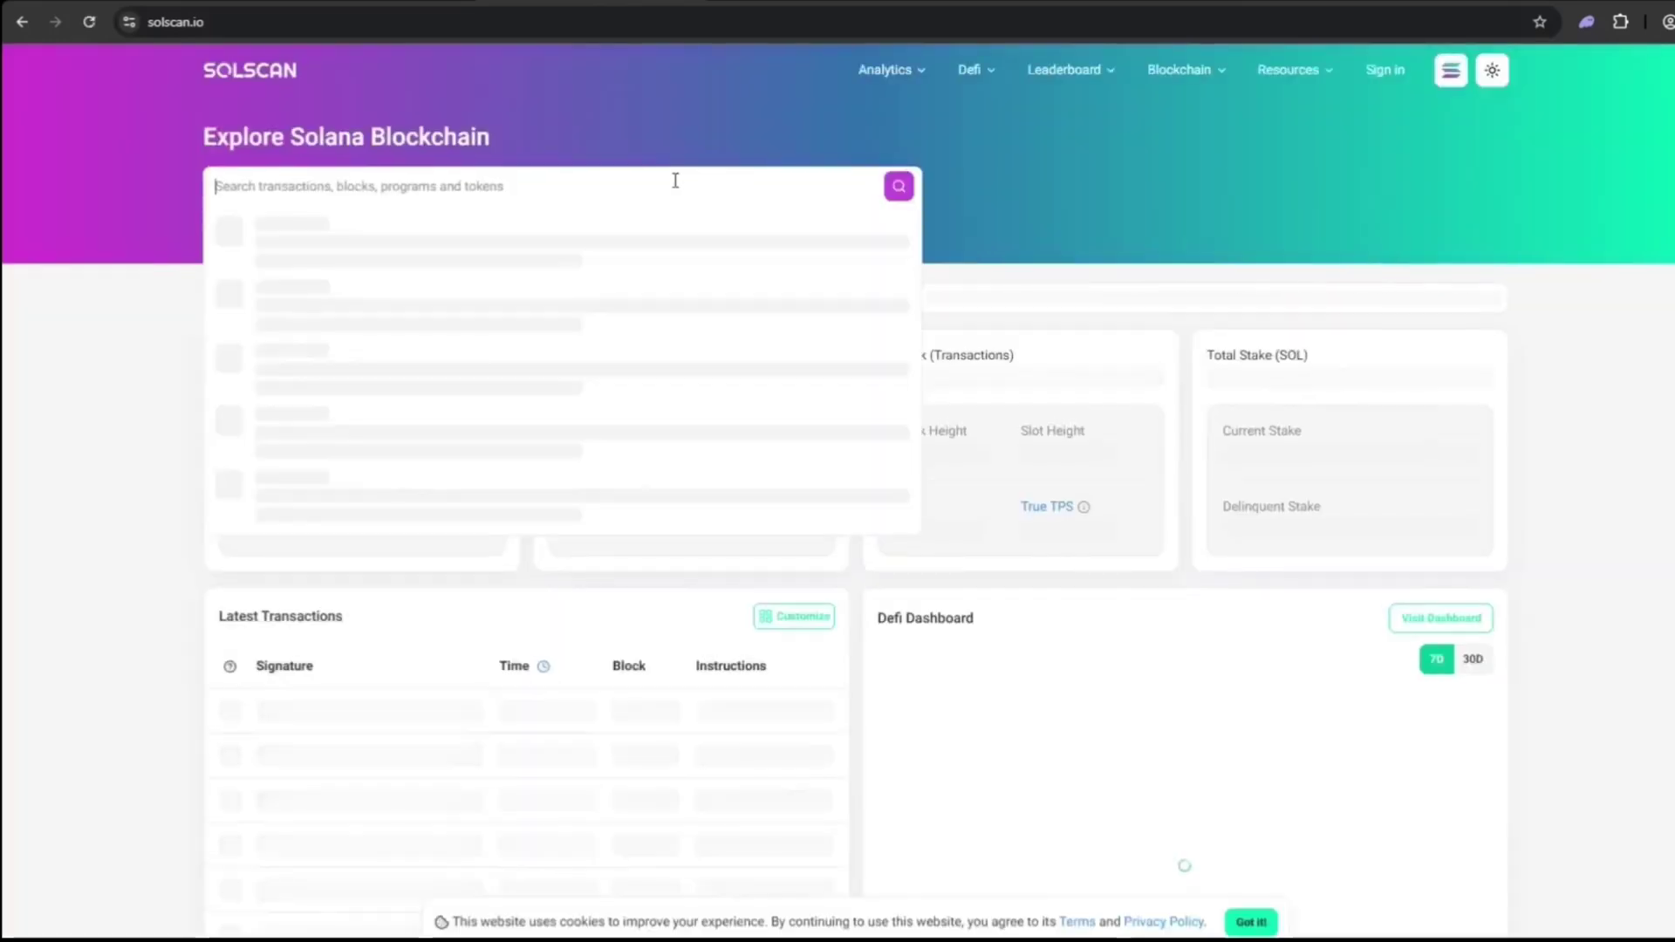
{"action": "type", "text": "675kPX9MHTjS2zt1qfr1NYHuzeLXfQM9H24wFSUt1Mp8"}
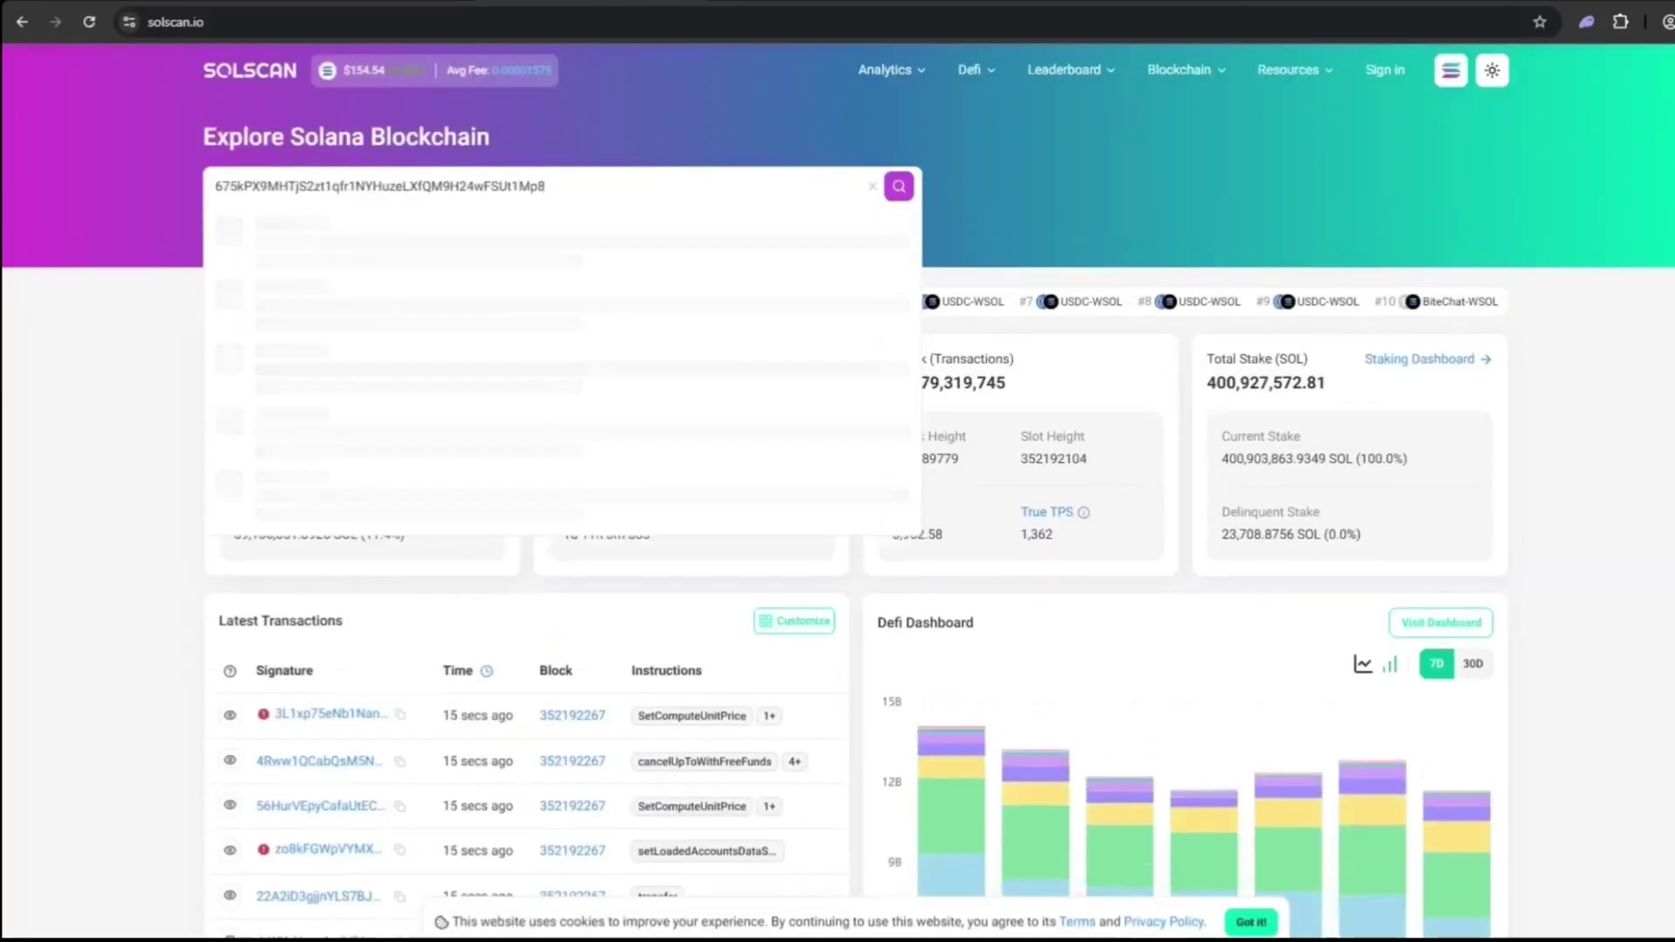
{"action": "left_click", "coordinate": [899, 186]}
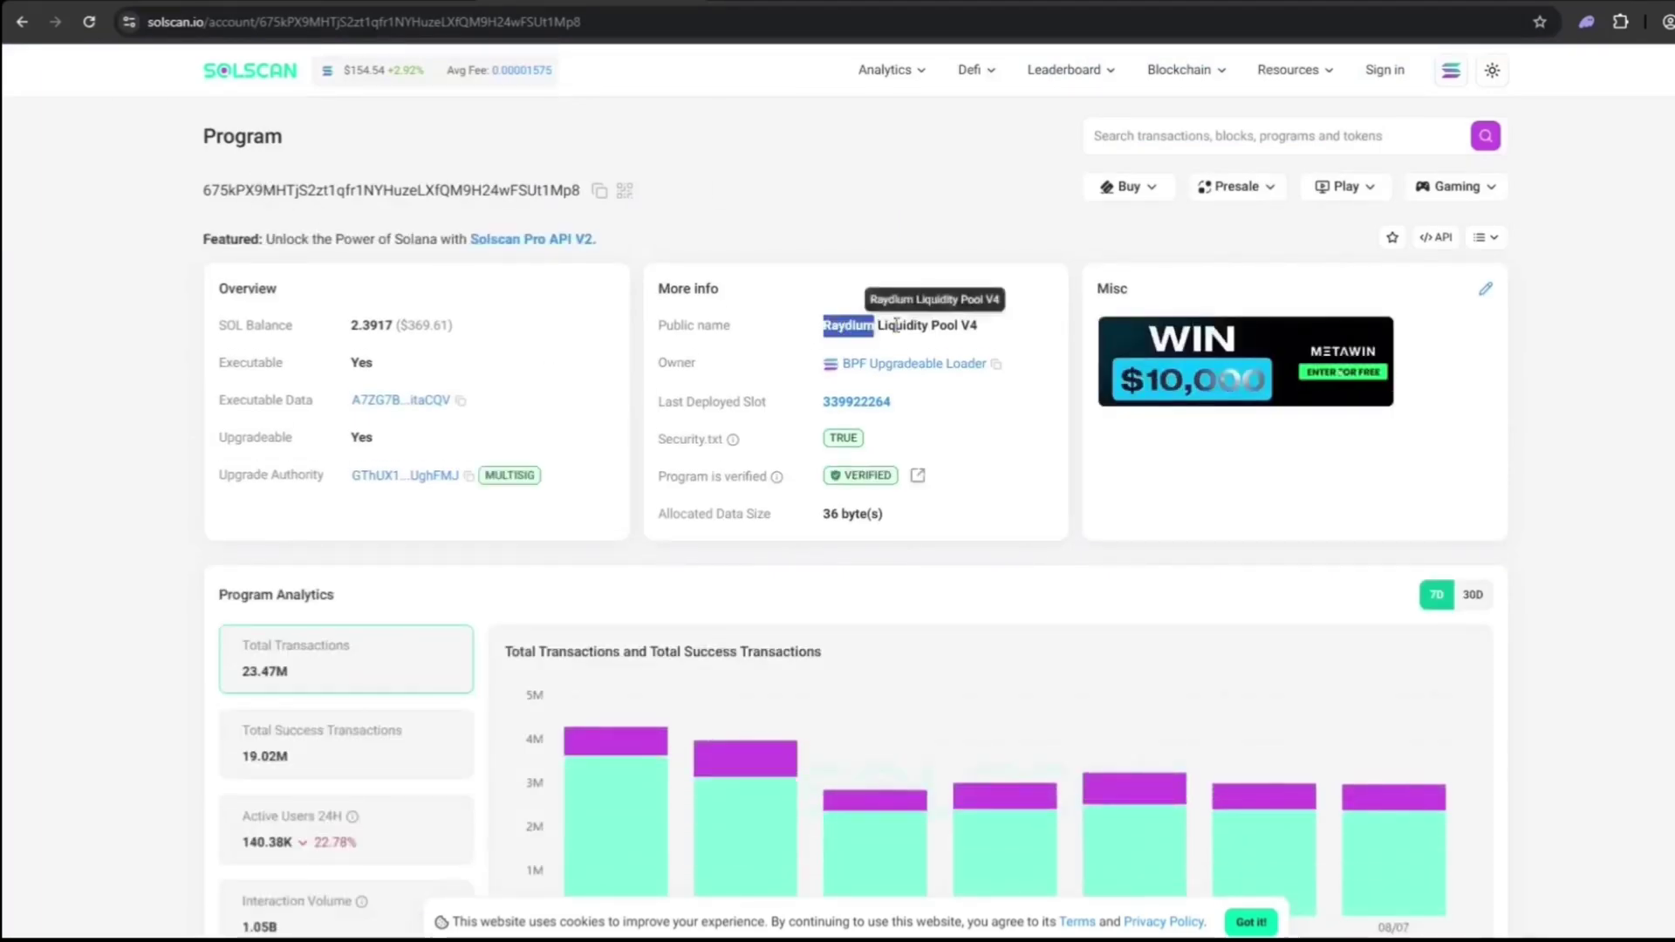
{"action": "left_click_drag", "start_coordinate": [823, 325], "coordinate": [979, 325]}
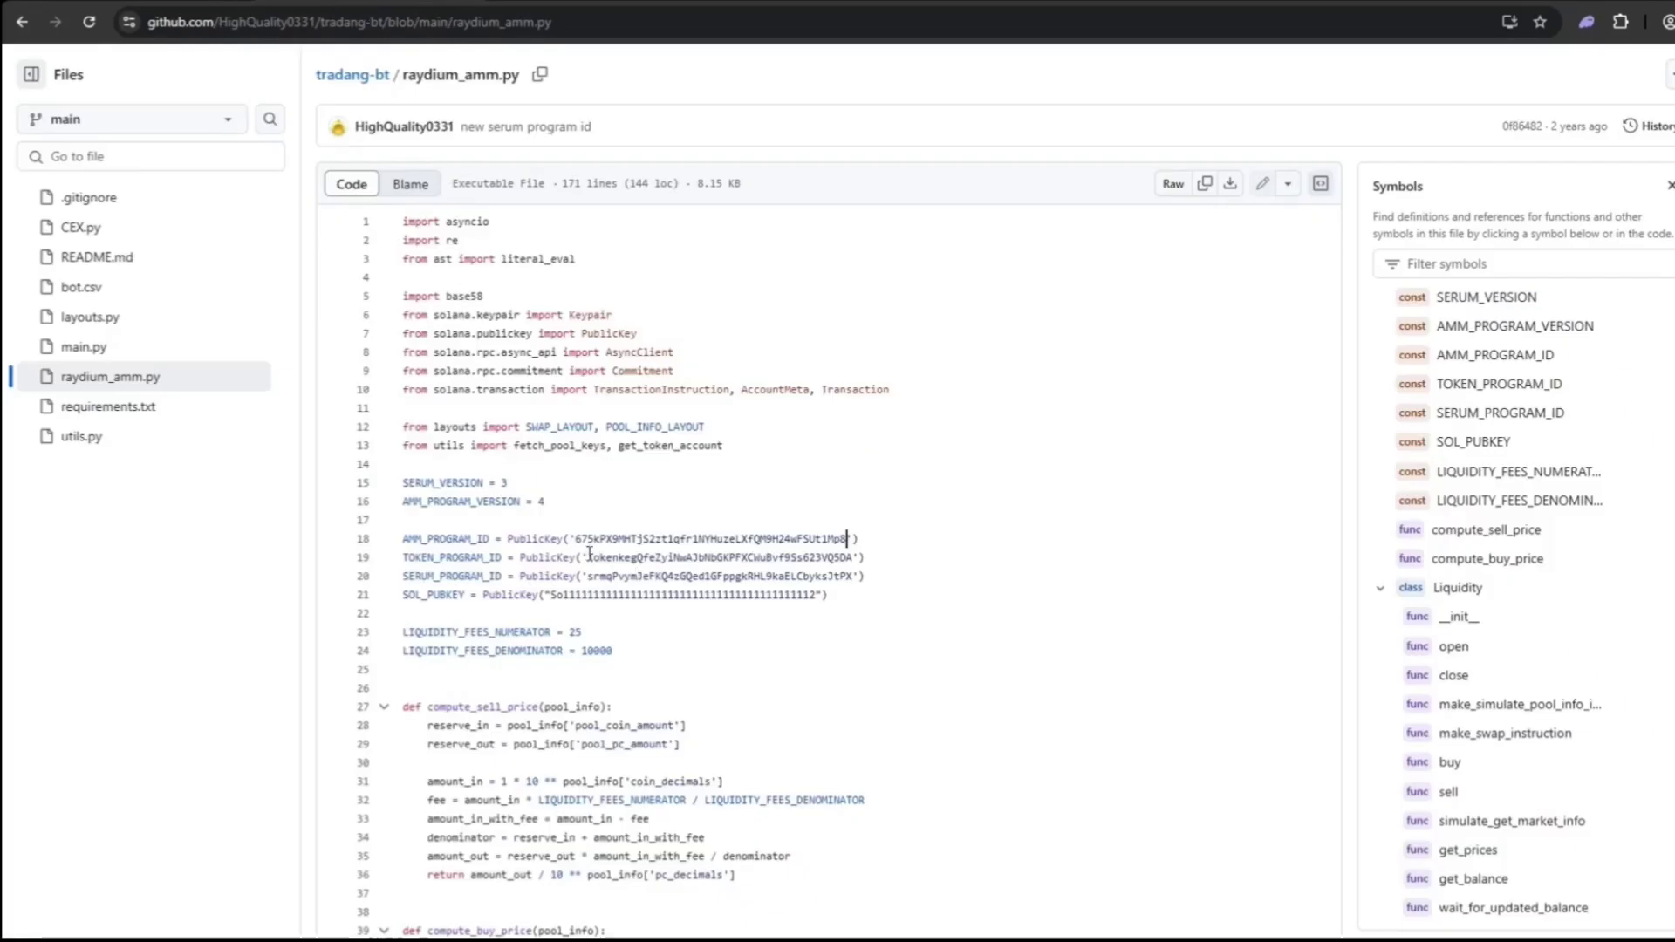
- Copy the token program address from line 19 and look it up on Solscan
{"action": "left_click_drag", "start_coordinate": [589, 556], "coordinate": [857, 548]}
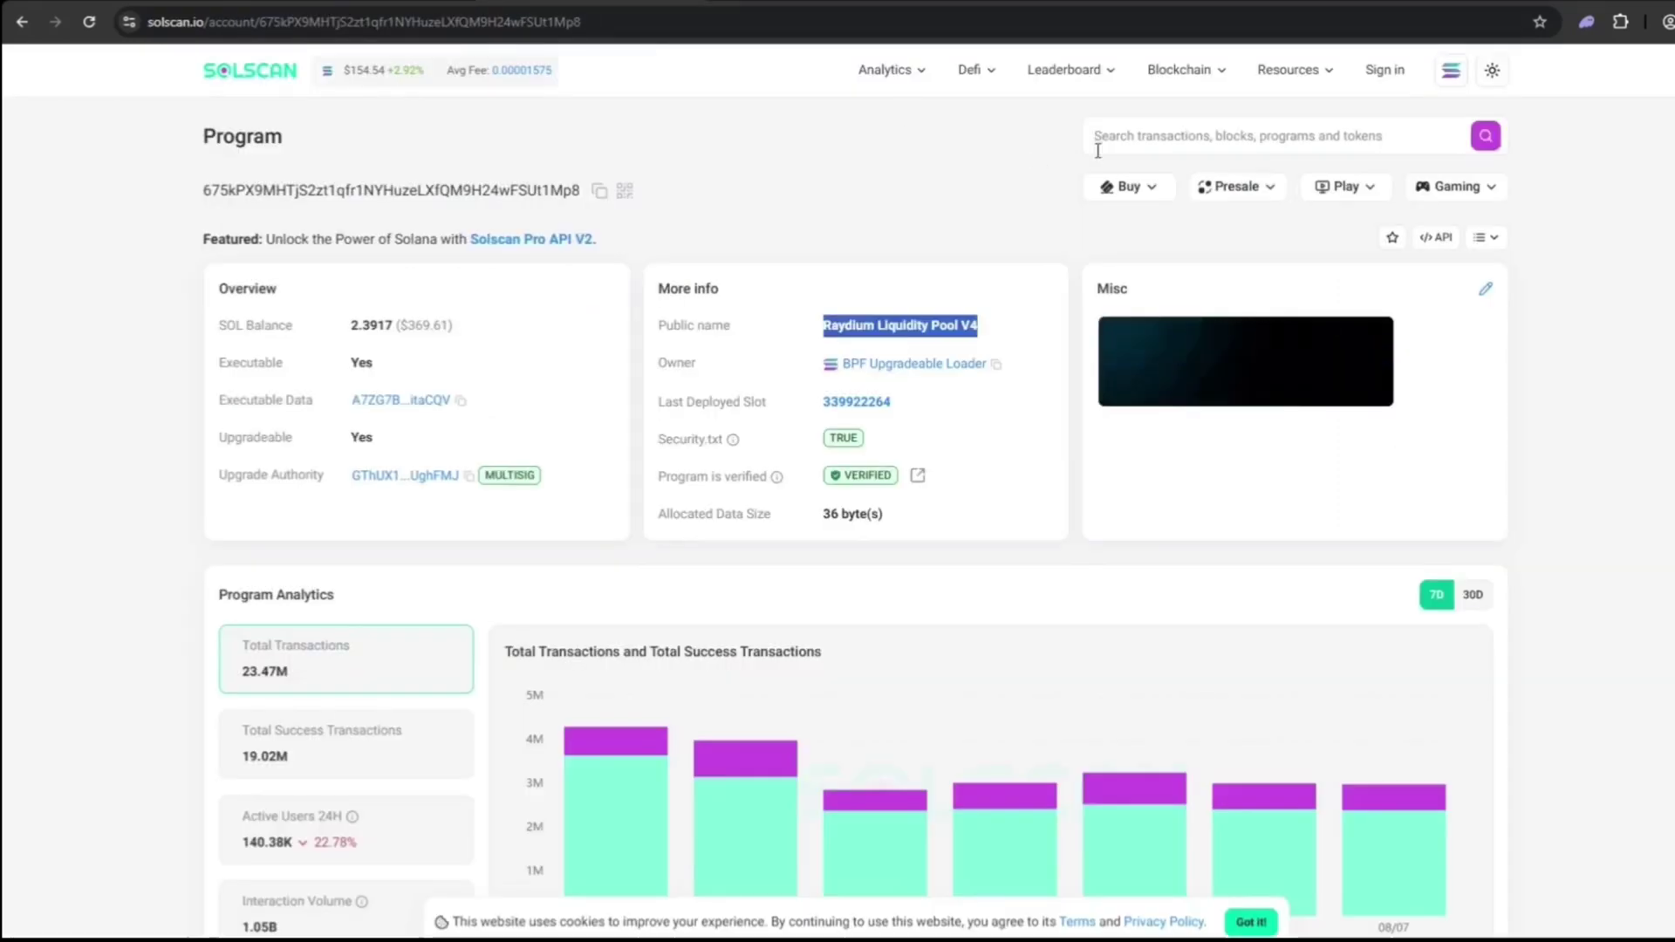
{"action": "left_click", "coordinate": [1114, 138]}
{"action": "key", "text": "ctrl+v"}
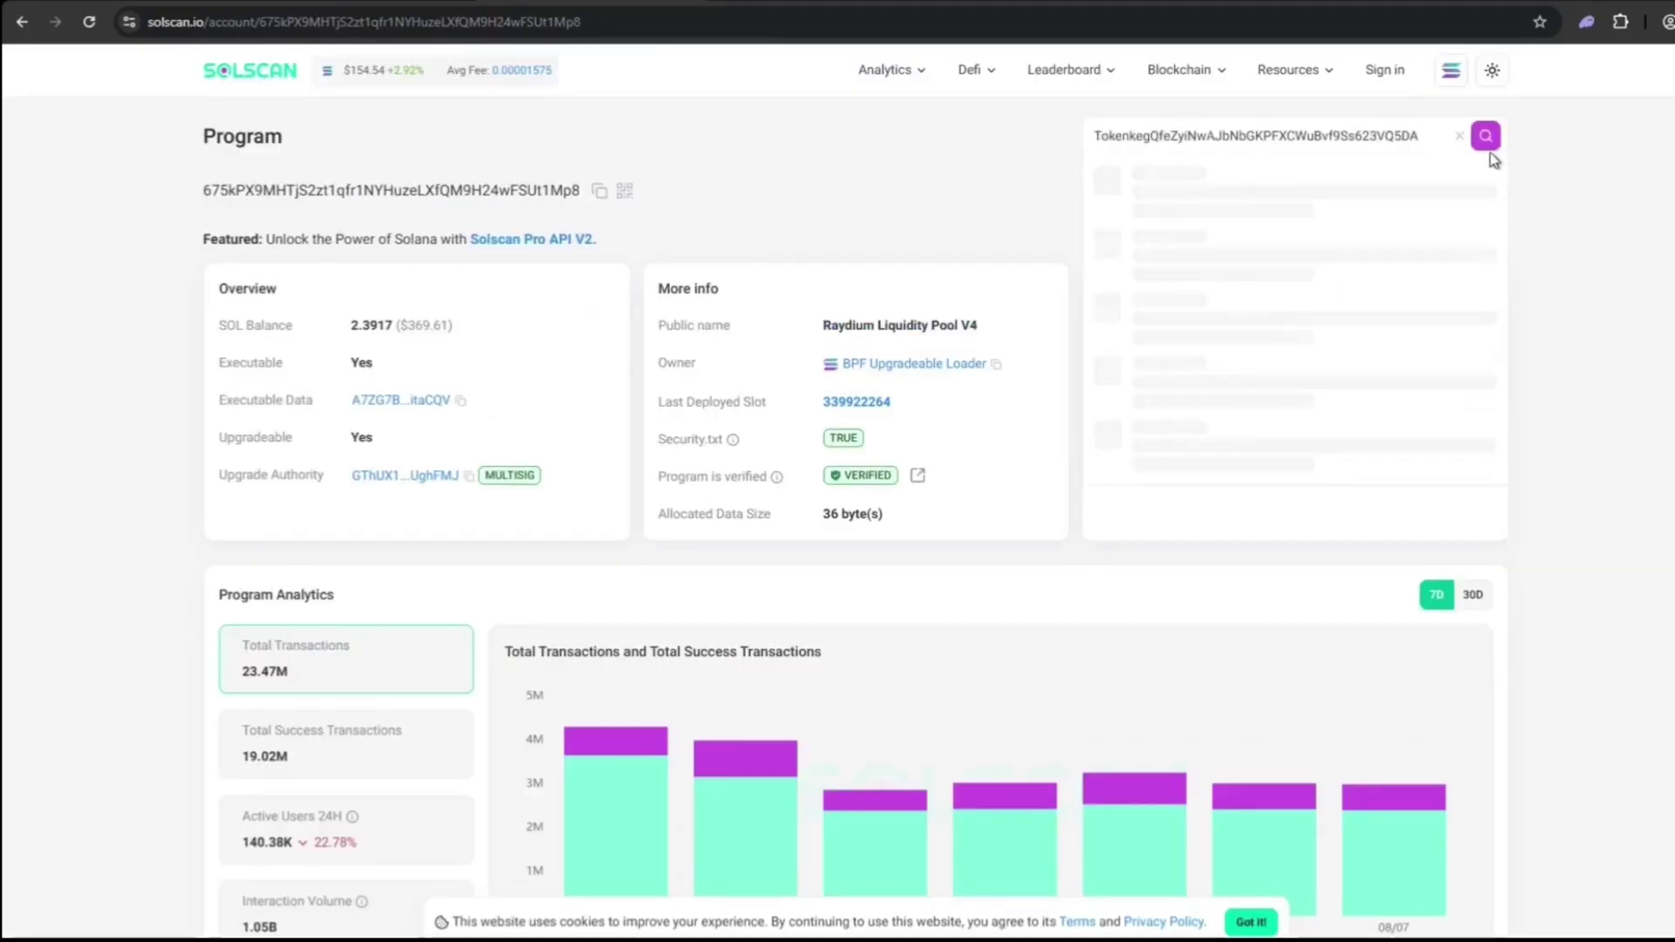
{"action": "left_click", "coordinate": [1484, 150]}
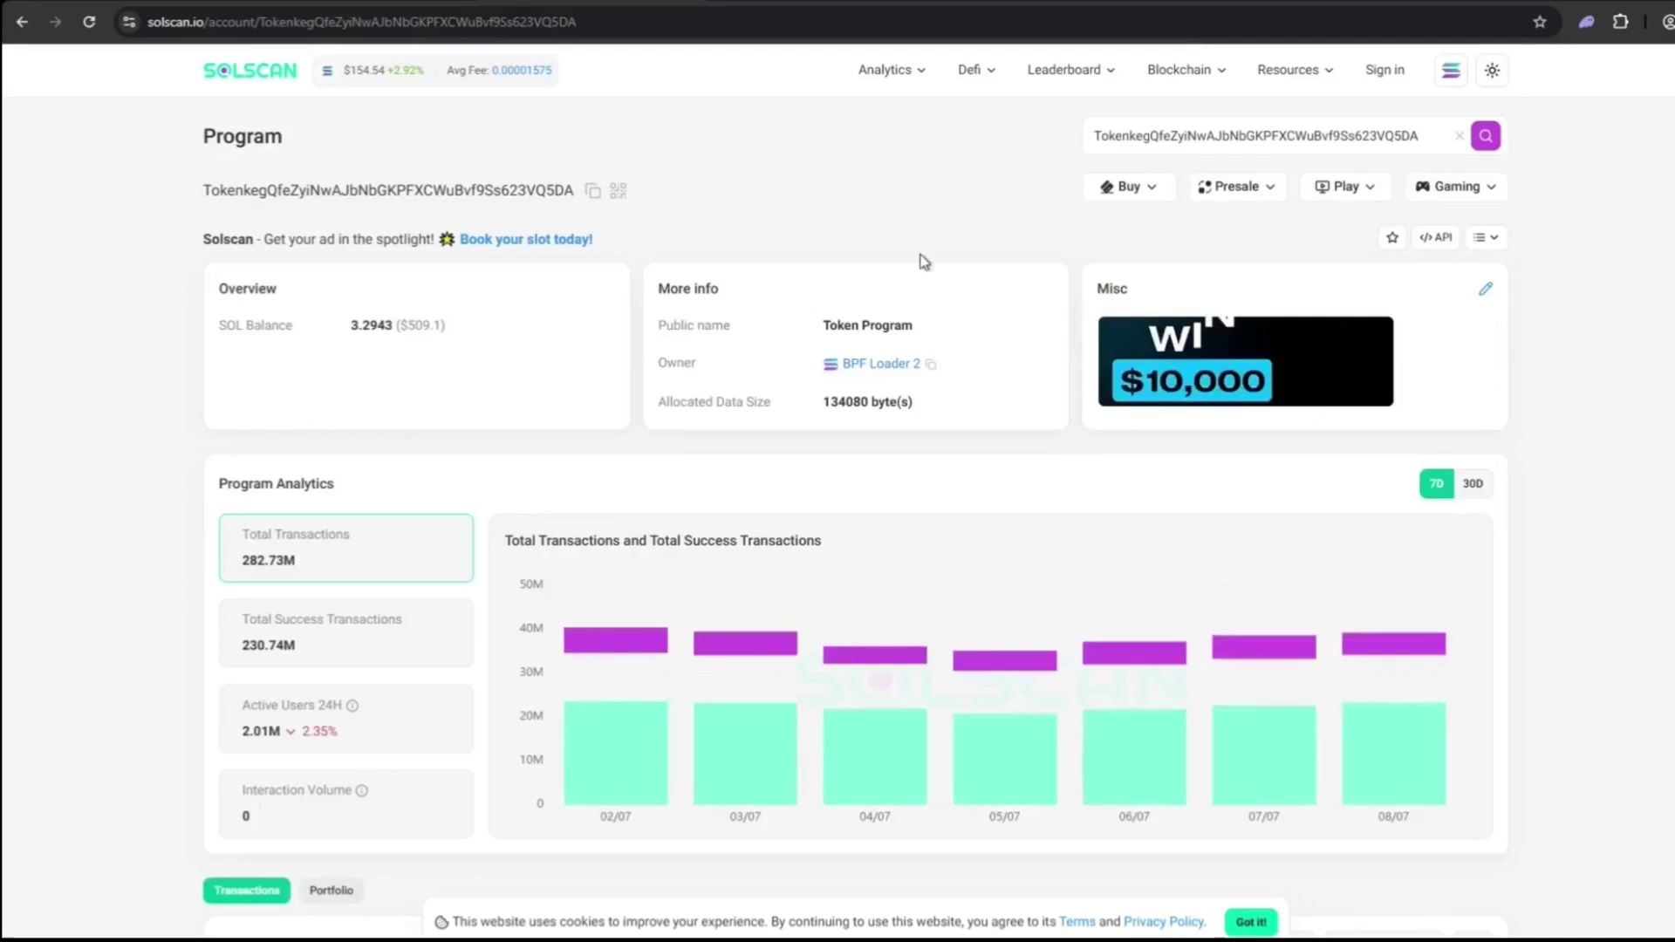
{"action": "scroll", "coordinate": [574, 248], "scroll_direction": "down", "scroll_amount": 2}
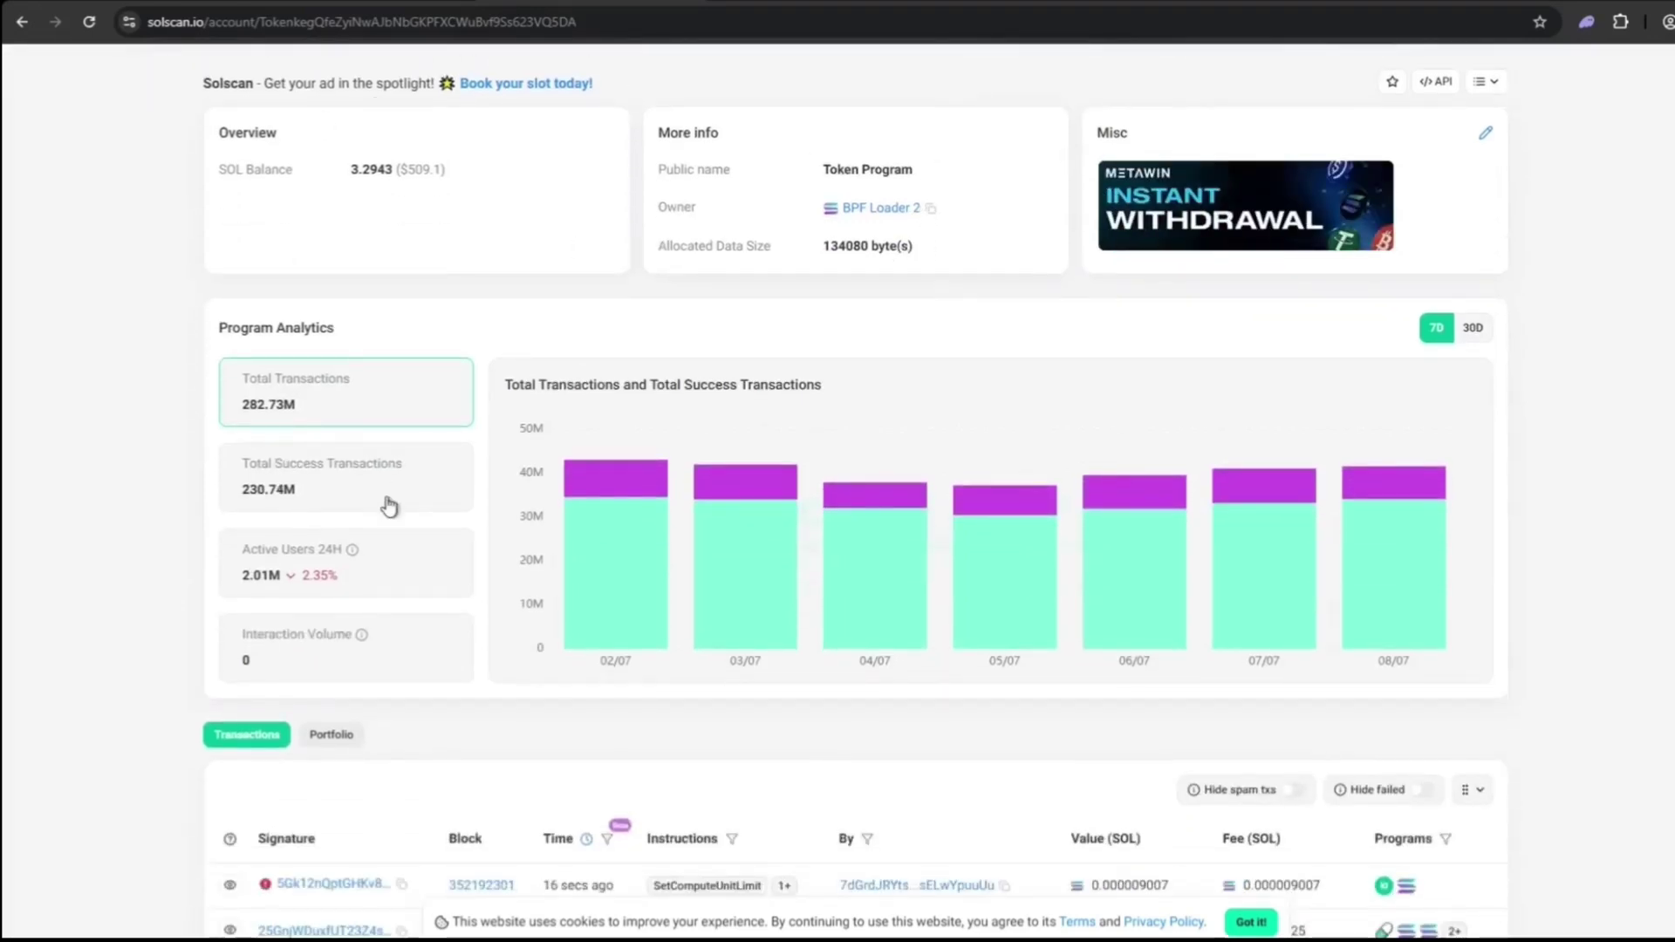
{"action": "scroll", "coordinate": [523, 515], "scroll_direction": "down", "scroll_amount": 2}
{"action": "scroll", "coordinate": [721, 568], "scroll_direction": "up", "scroll_amount": 1}
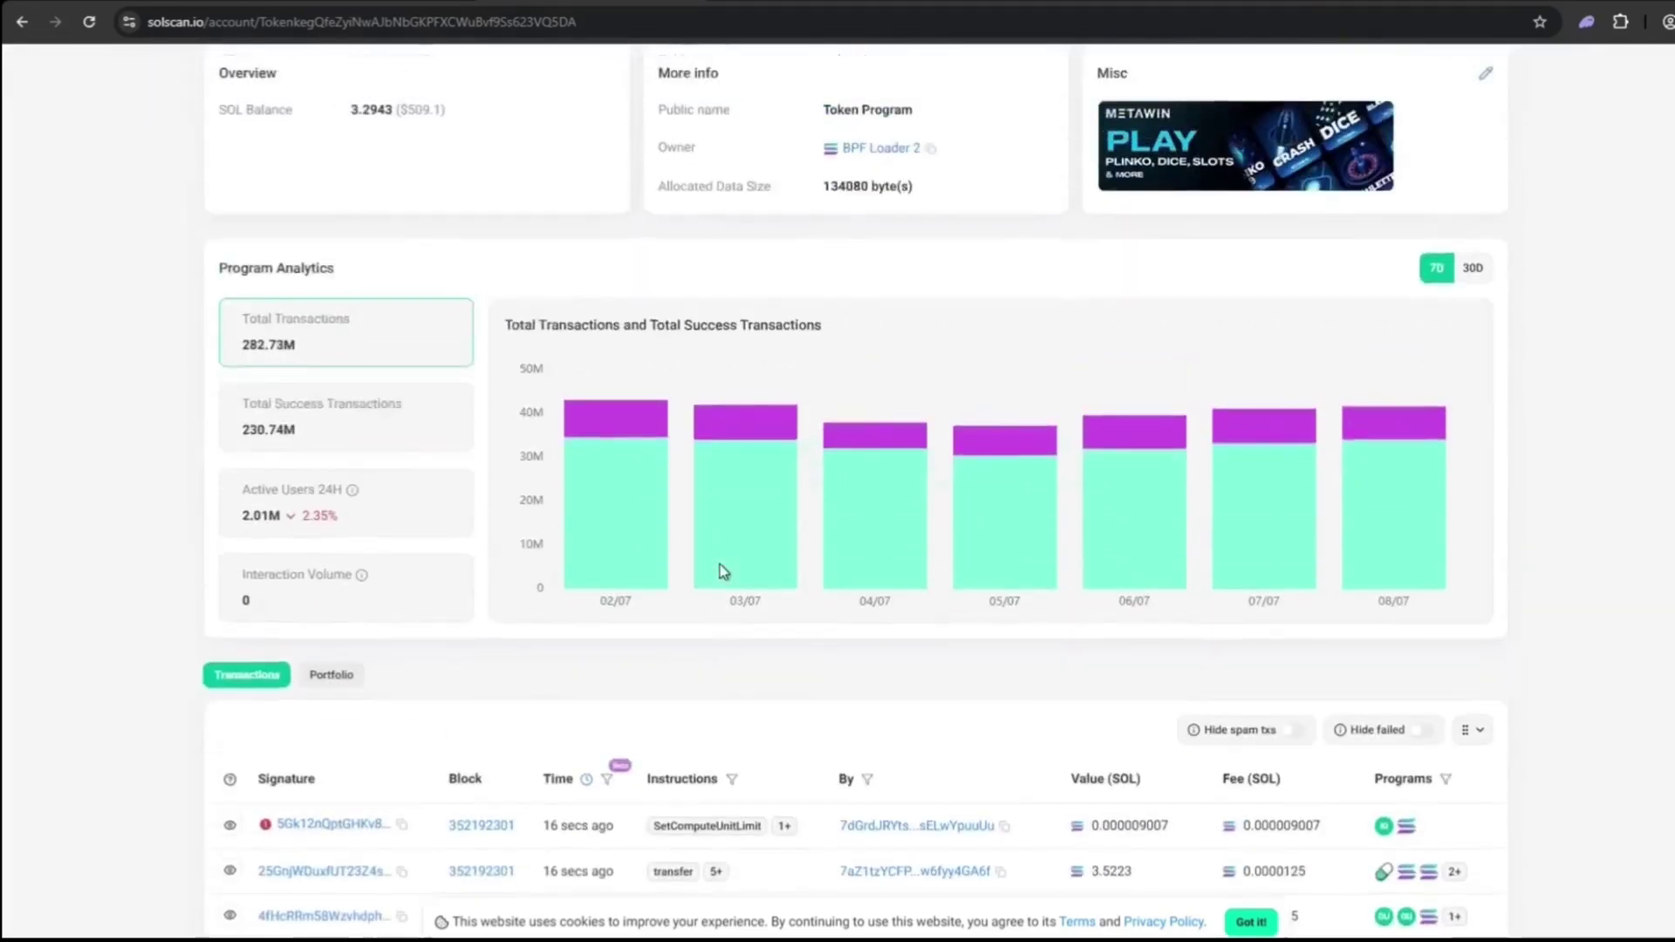
{"action": "scroll", "coordinate": [1138, 561], "scroll_direction": "up", "scroll_amount": 1}
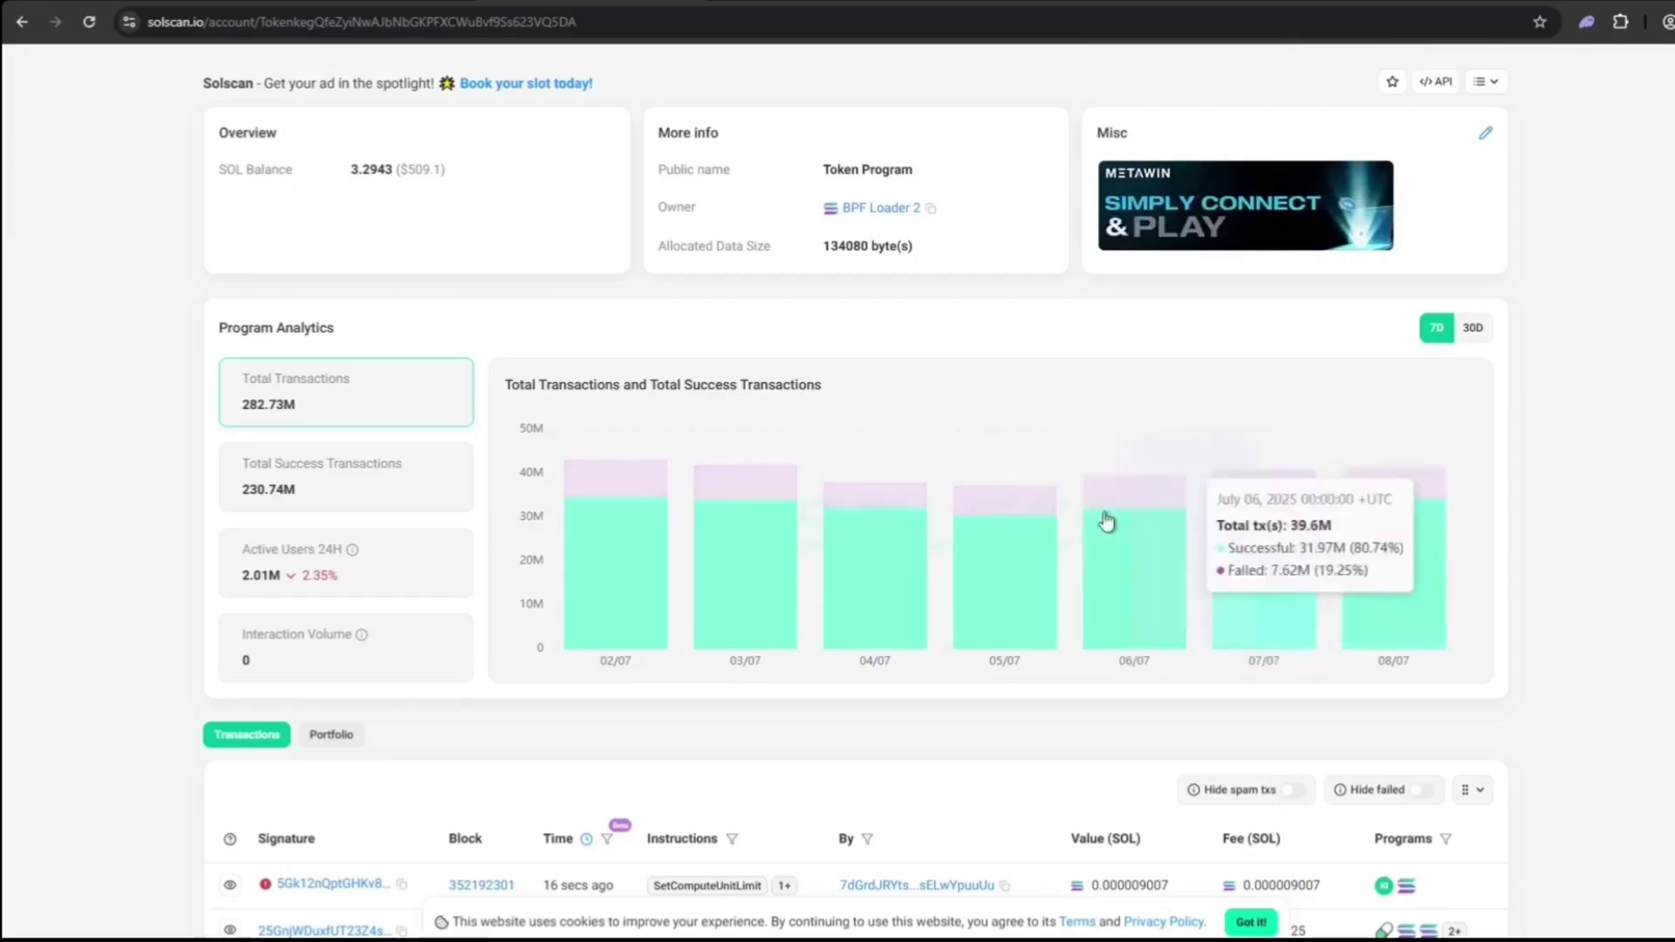
{"action": "scroll", "coordinate": [372, 249], "scroll_direction": "up", "scroll_amount": 1}
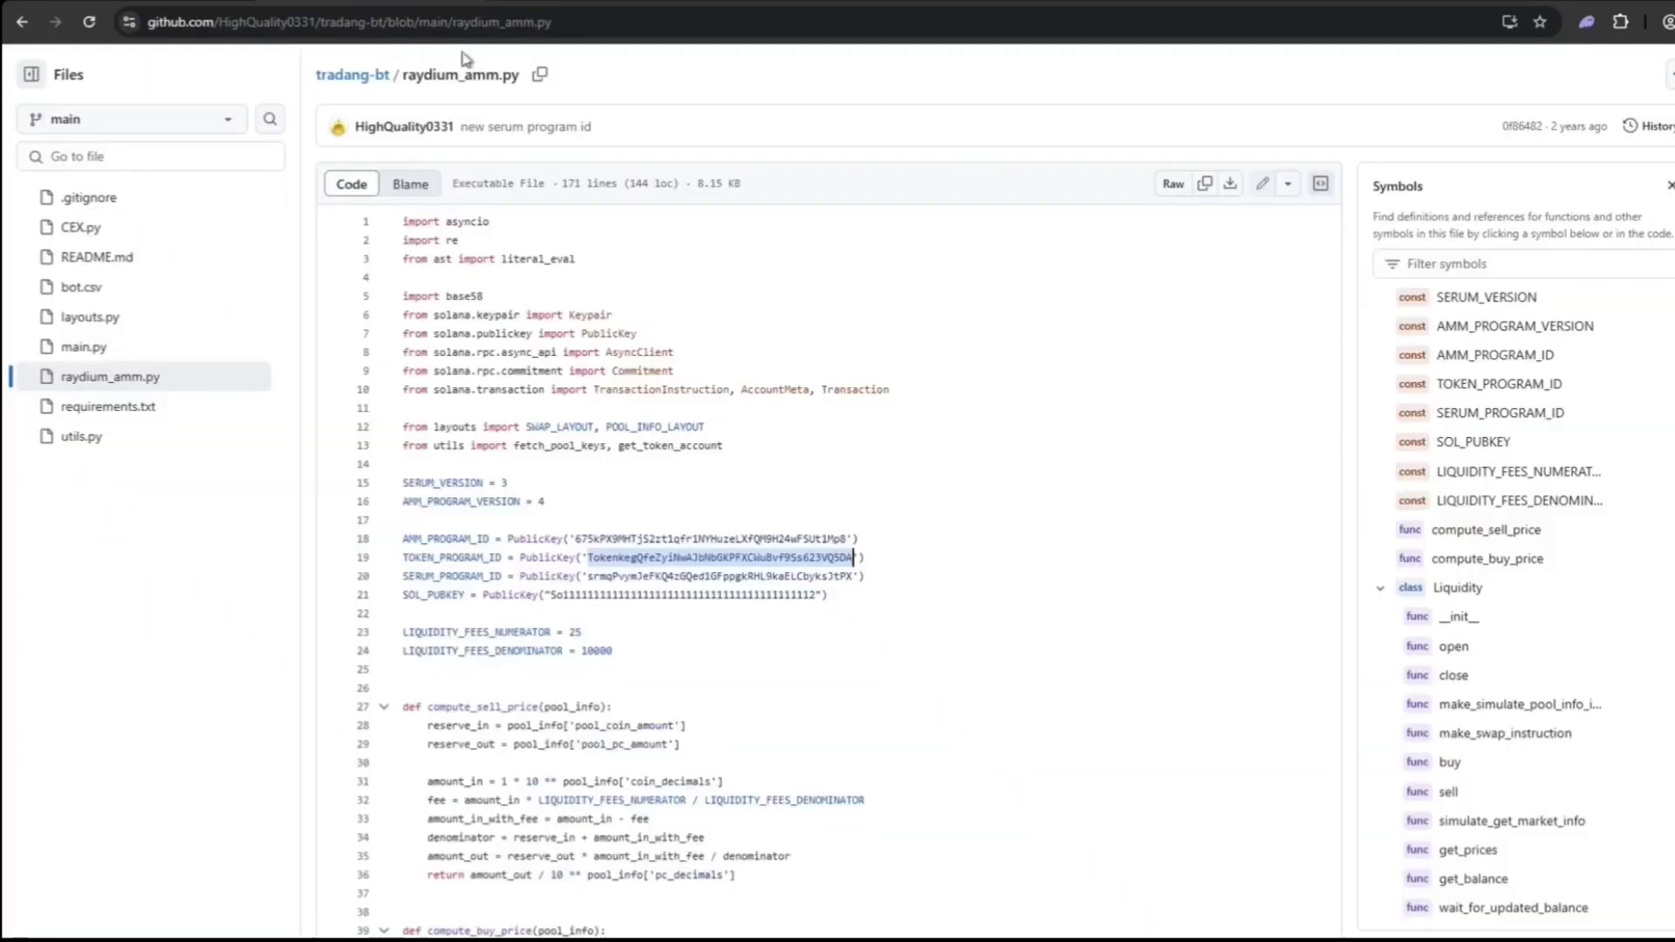
- Copy the SERUM_PROGRAM_ID address and search it on Solscan, revealing the OpenBook program
{"action": "left_click_drag", "start_coordinate": [585, 575], "coordinate": [854, 574]}
{"action": "key", "text": "ctrl+c"}
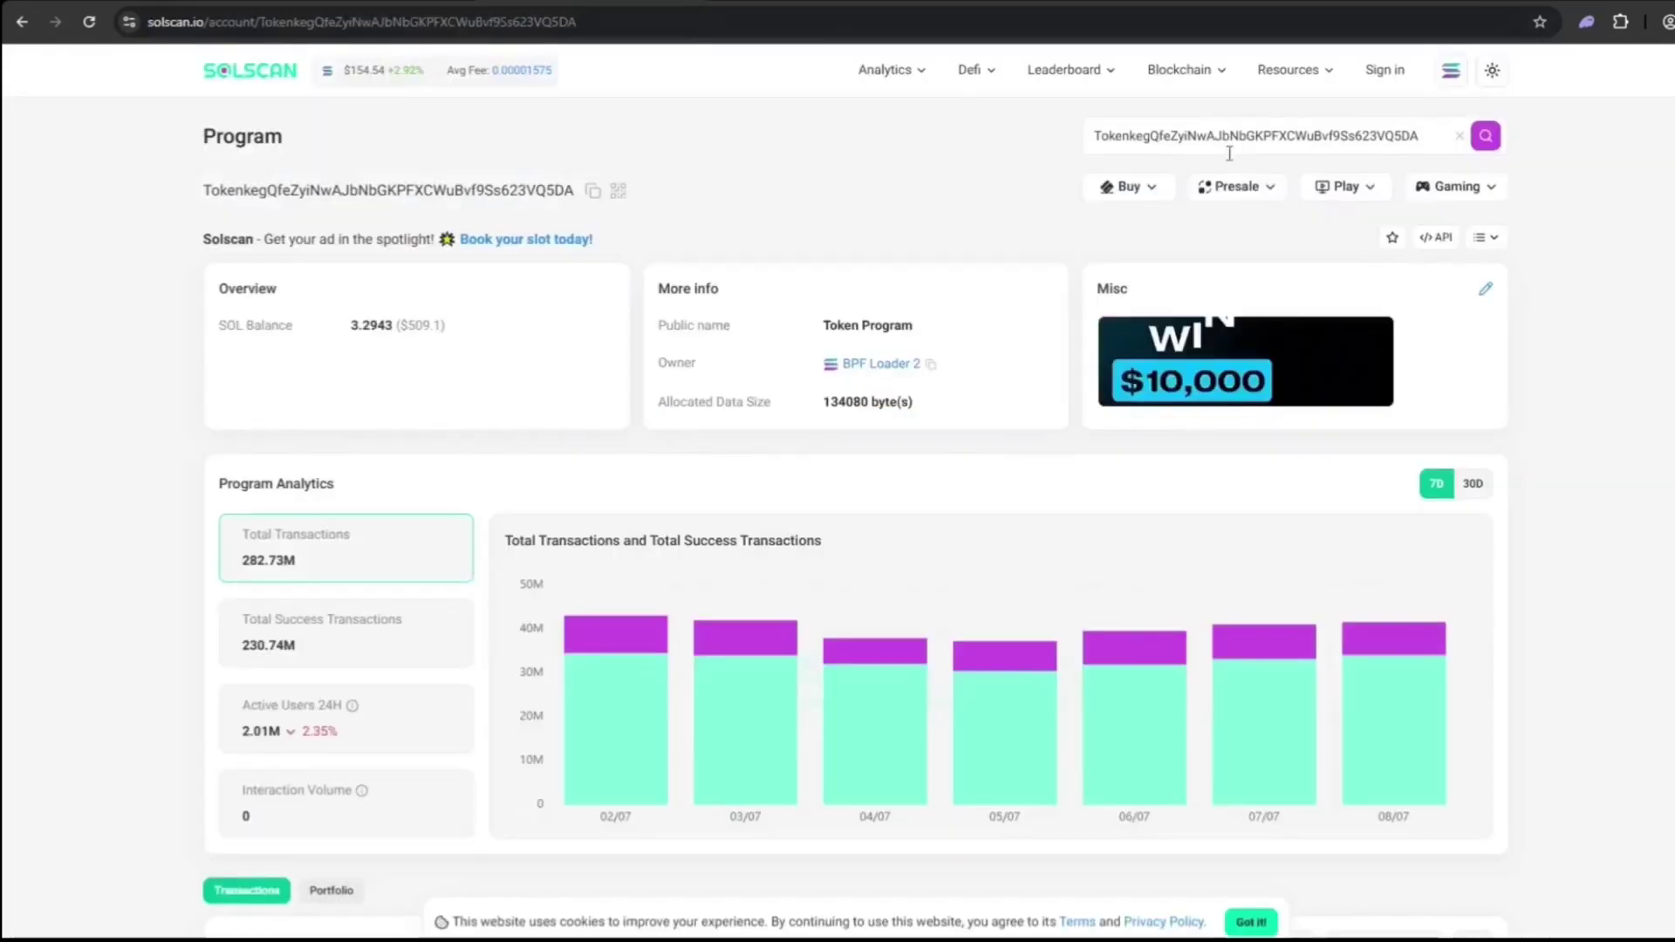
{"action": "left_click", "coordinate": [1289, 141]}
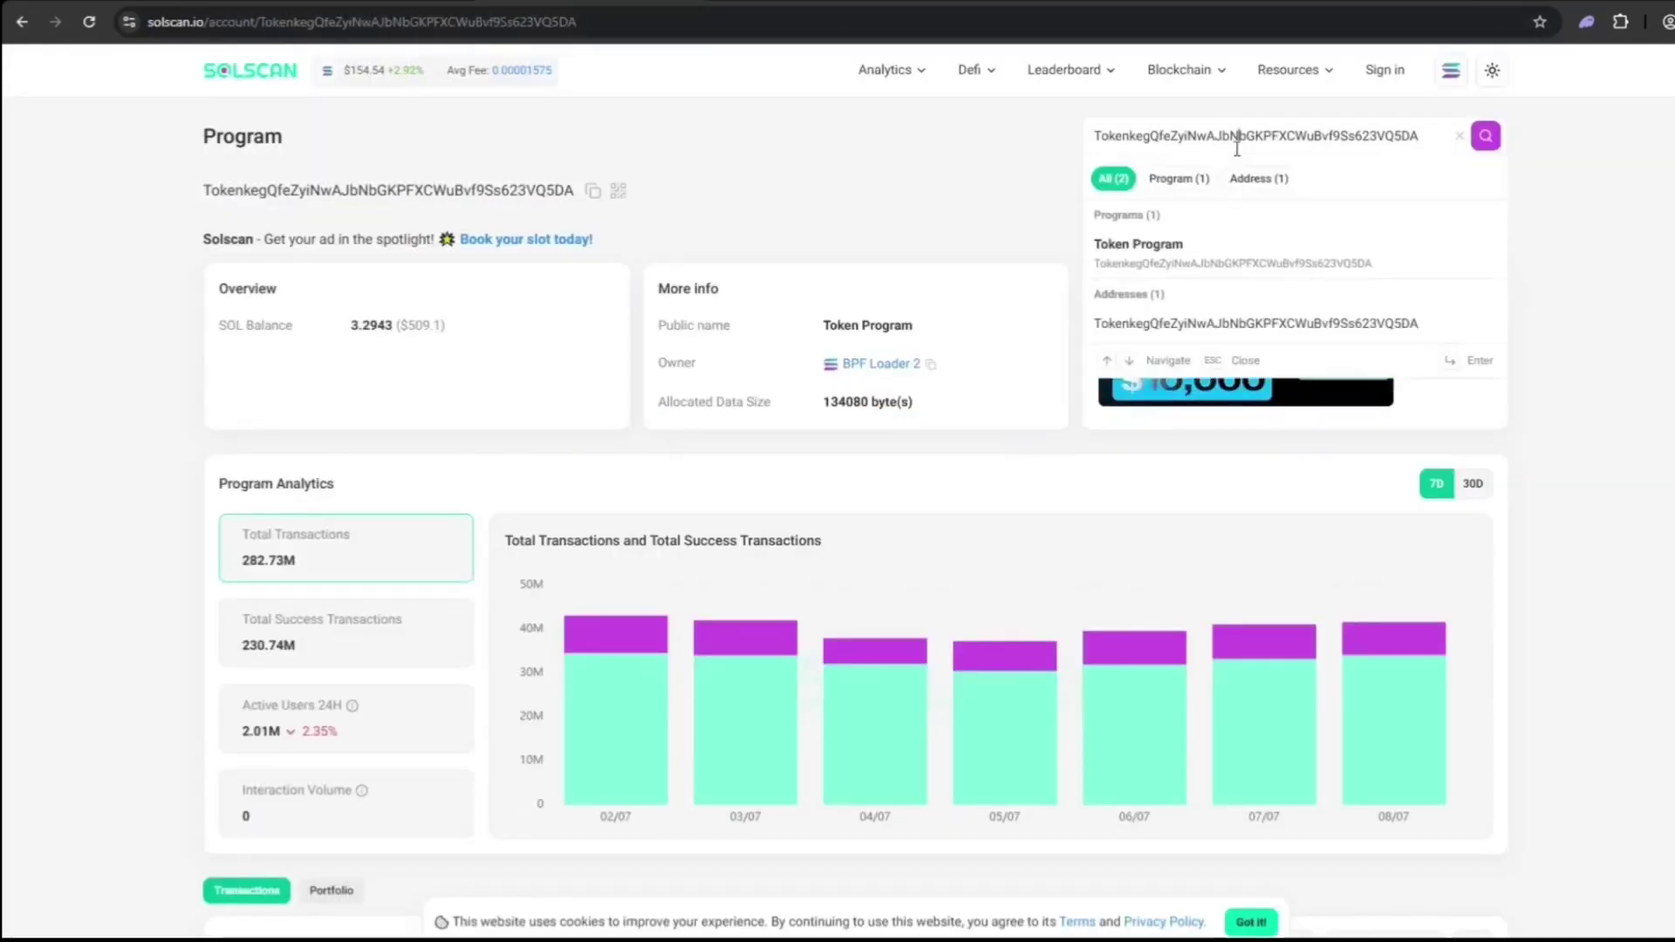
{"action": "key", "text": "ctrl+a"}
{"action": "key", "text": "ctrl+v"}
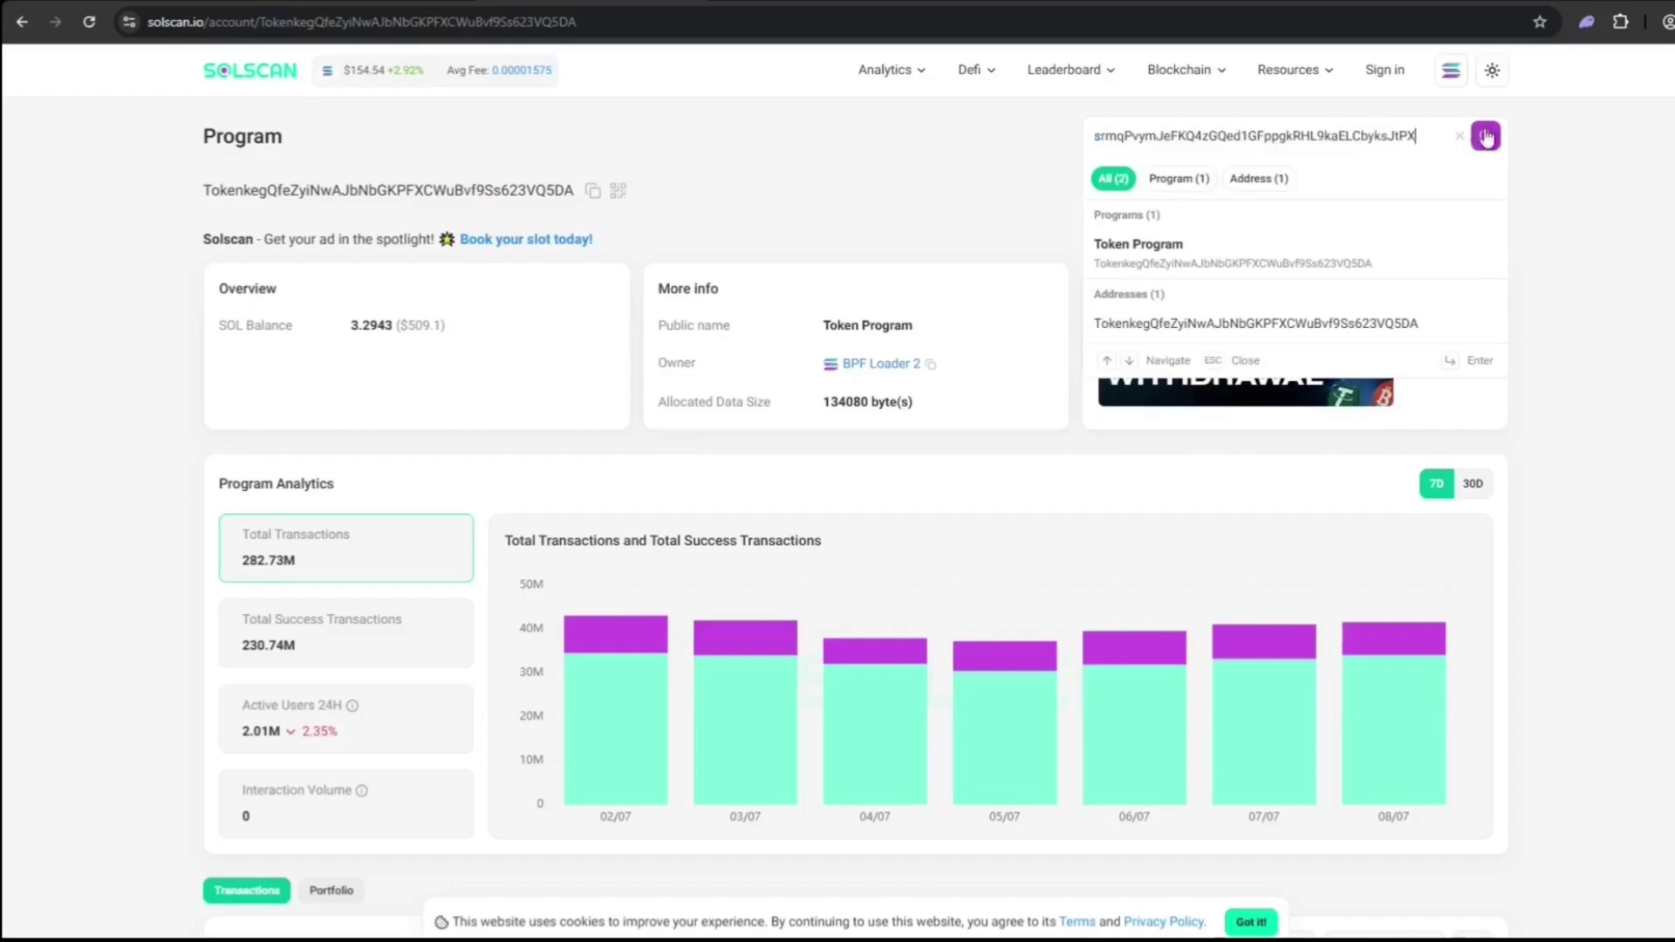
{"action": "left_click", "coordinate": [1486, 137]}
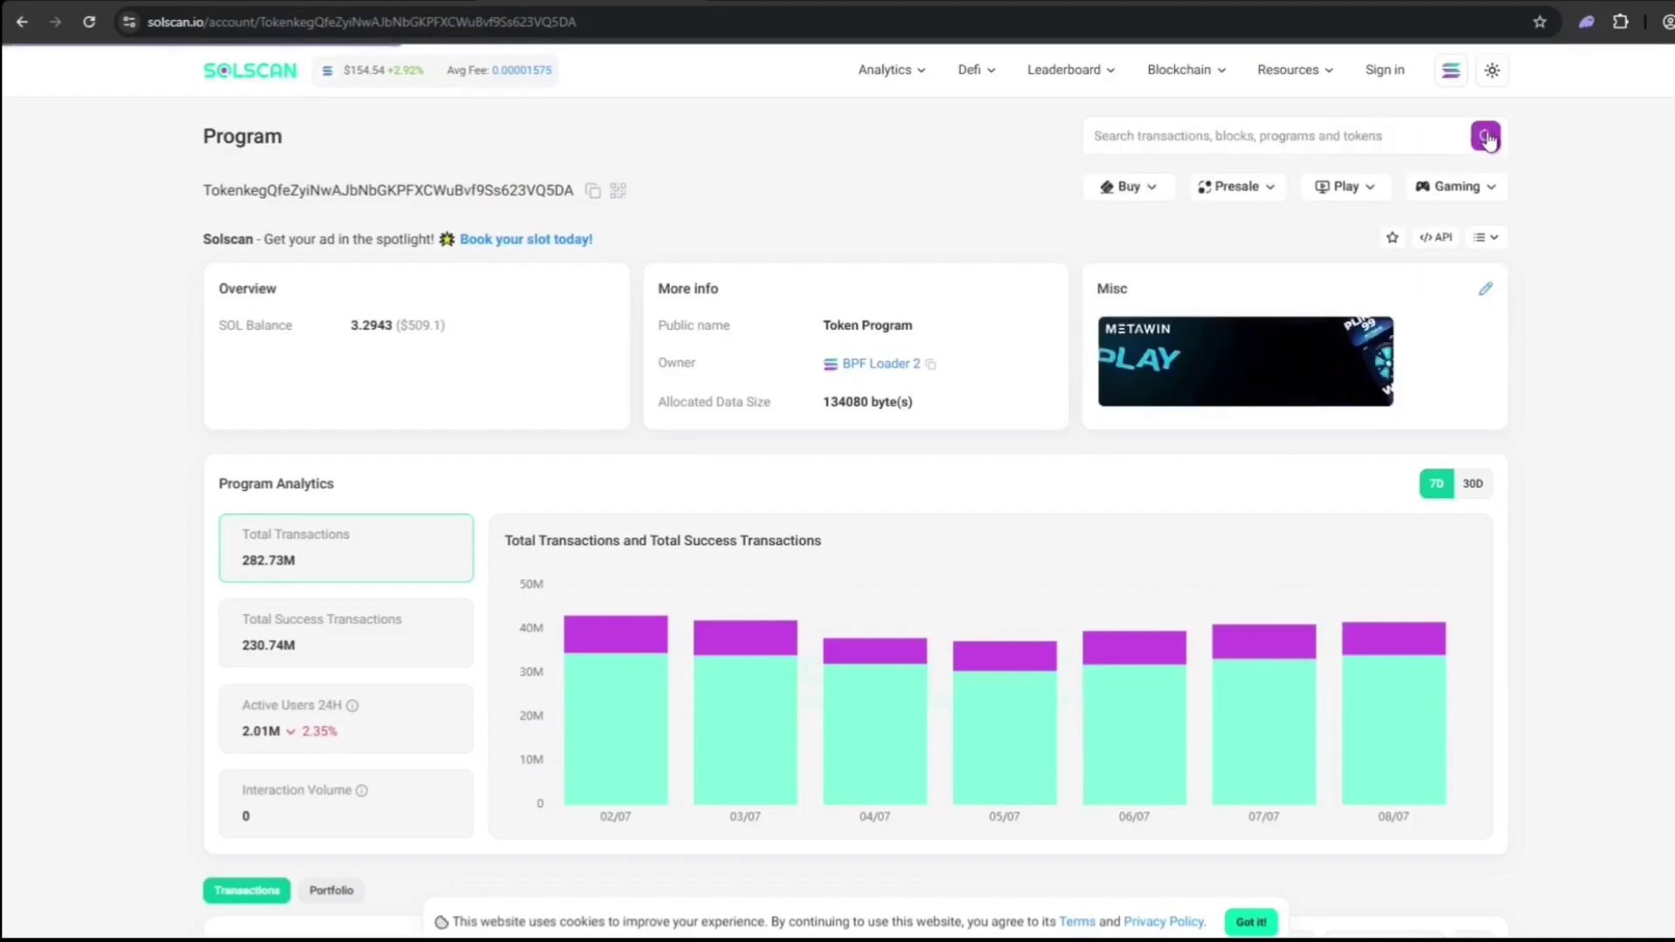
{"action": "left_click", "coordinate": [1411, 134]}
{"action": "key", "text": "ctrl+v"}
{"action": "left_click", "coordinate": [1486, 135]}
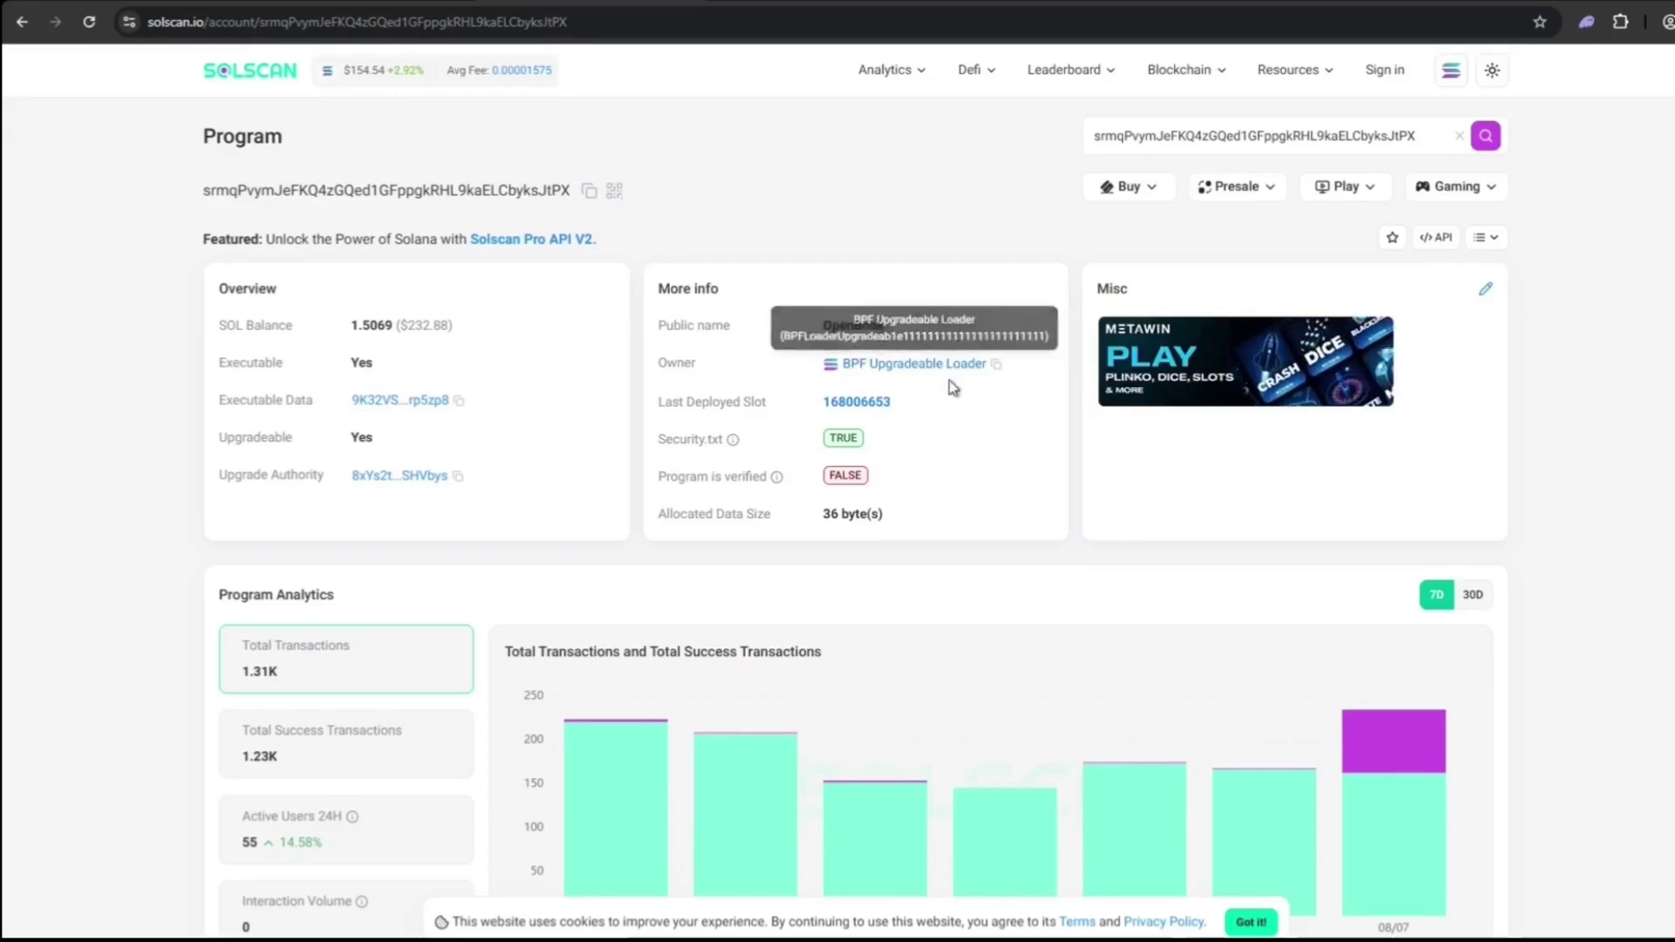
{"action": "scroll", "coordinate": [949, 392], "scroll_direction": "down", "scroll_amount": 2}
{"action": "scroll", "coordinate": [949, 419], "scroll_direction": "down", "scroll_amount": 2}
{"action": "scroll", "coordinate": [948, 419], "scroll_direction": "down", "scroll_amount": 2}
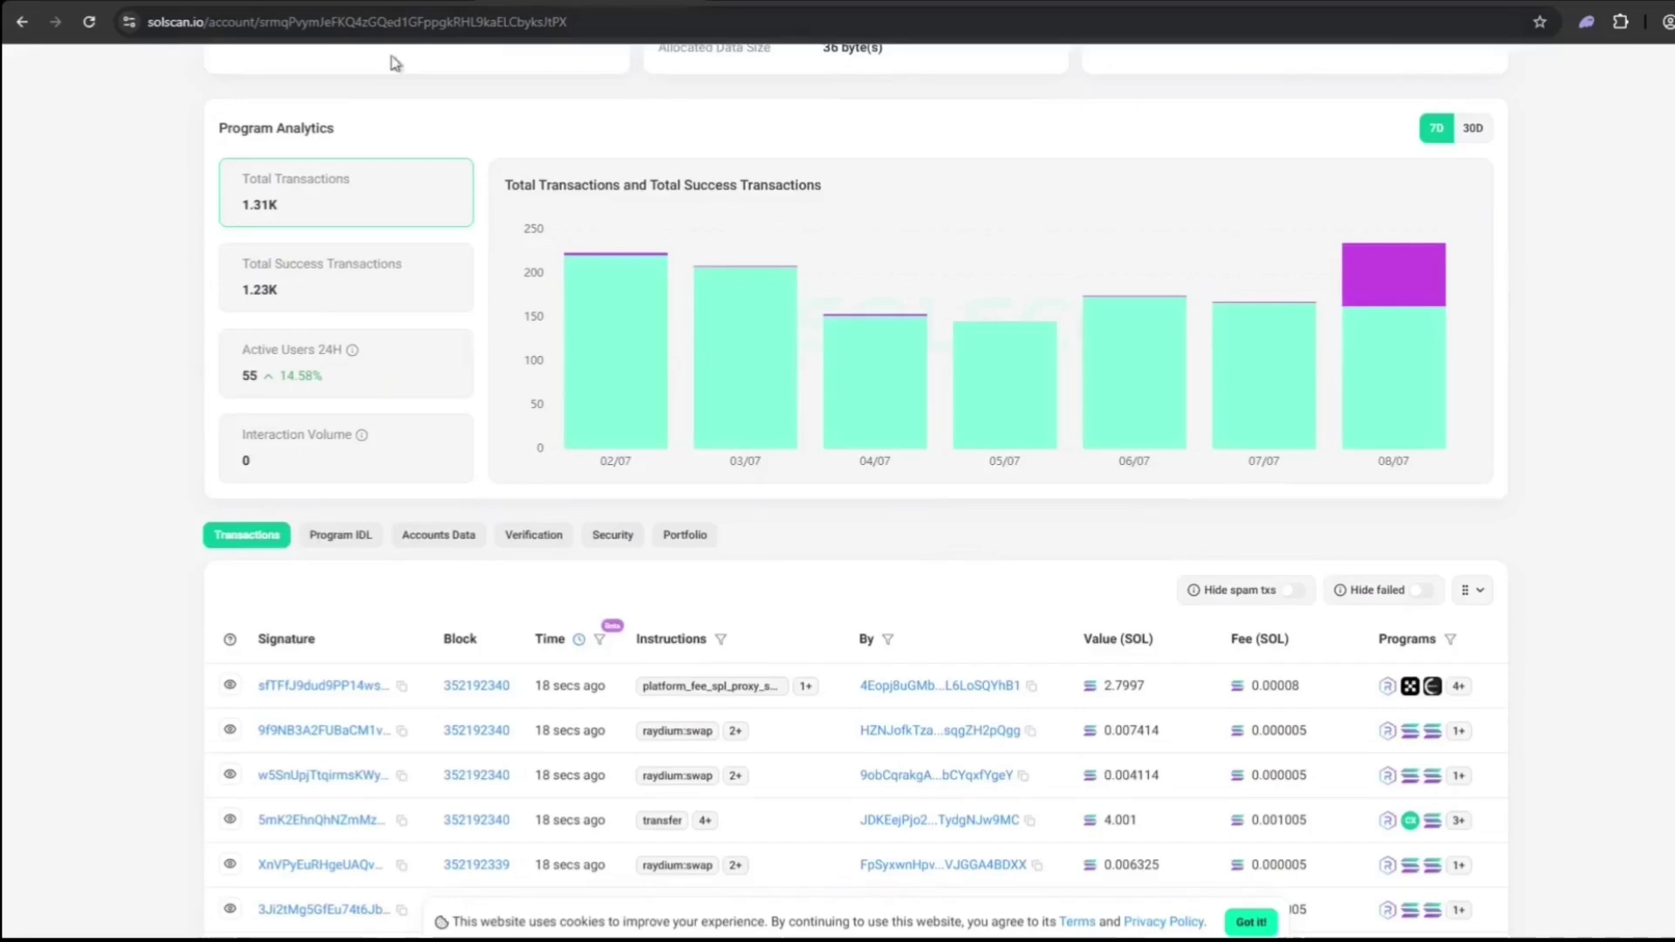
{"action": "scroll", "coordinate": [702, 571], "scroll_direction": "down", "scroll_amount": 3}
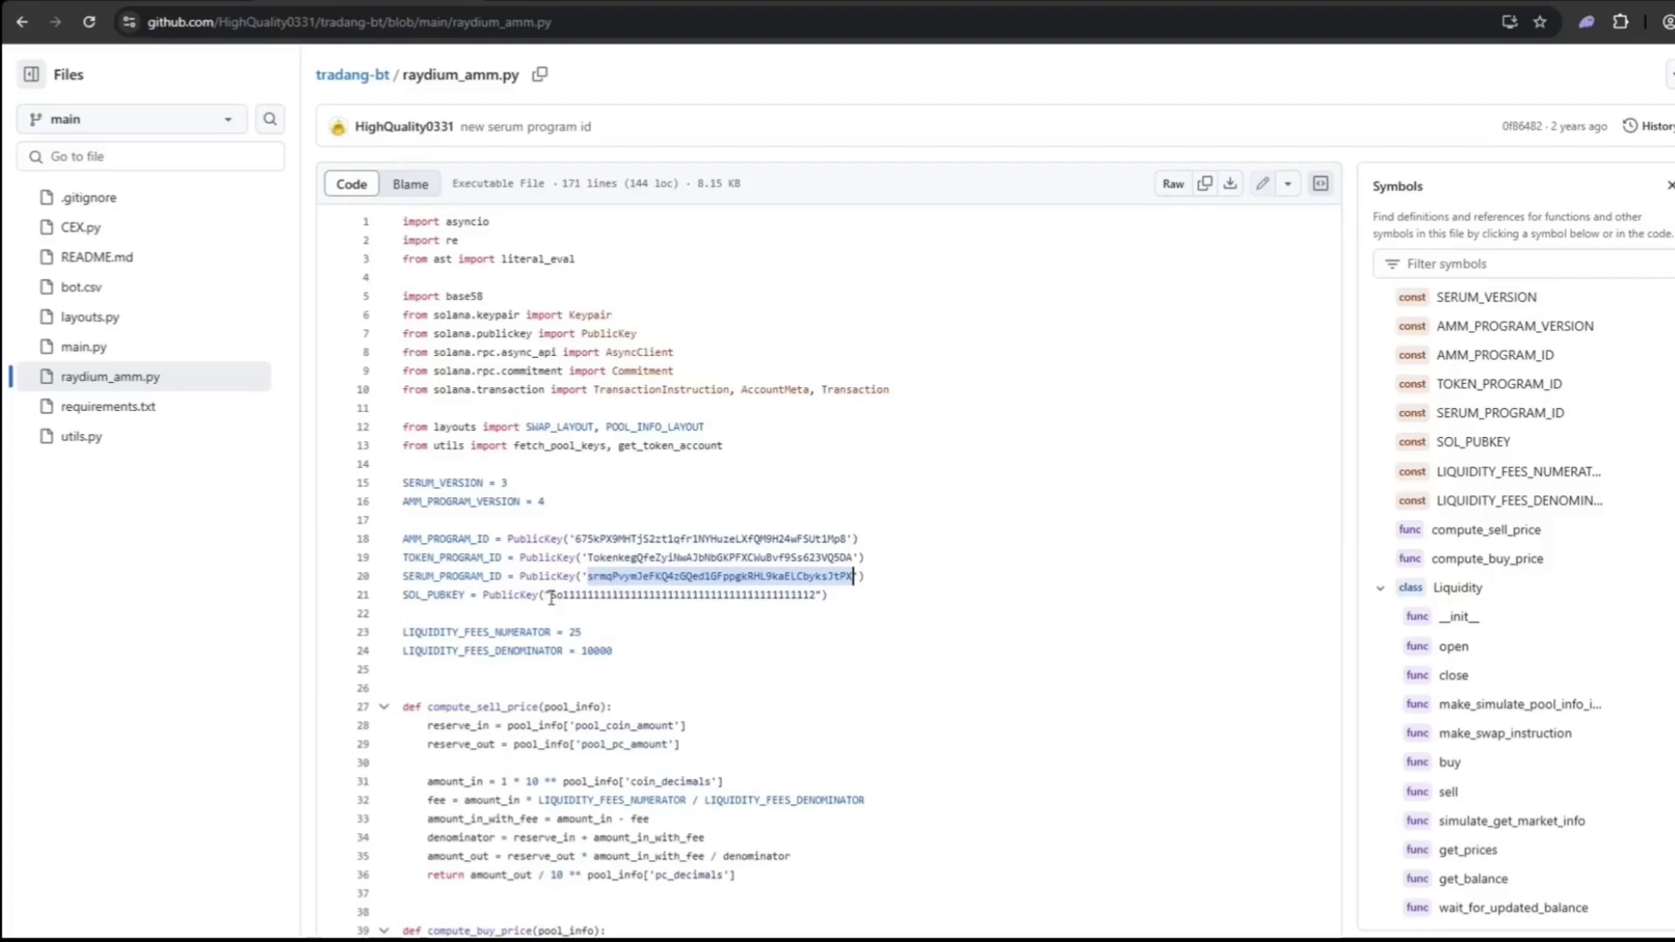
- Copy the SOL_PUBKEY address from line 21 and confirm on Solscan it is Wrapped SOL
{"action": "left_click_drag", "start_coordinate": [551, 597], "coordinate": [818, 595]}
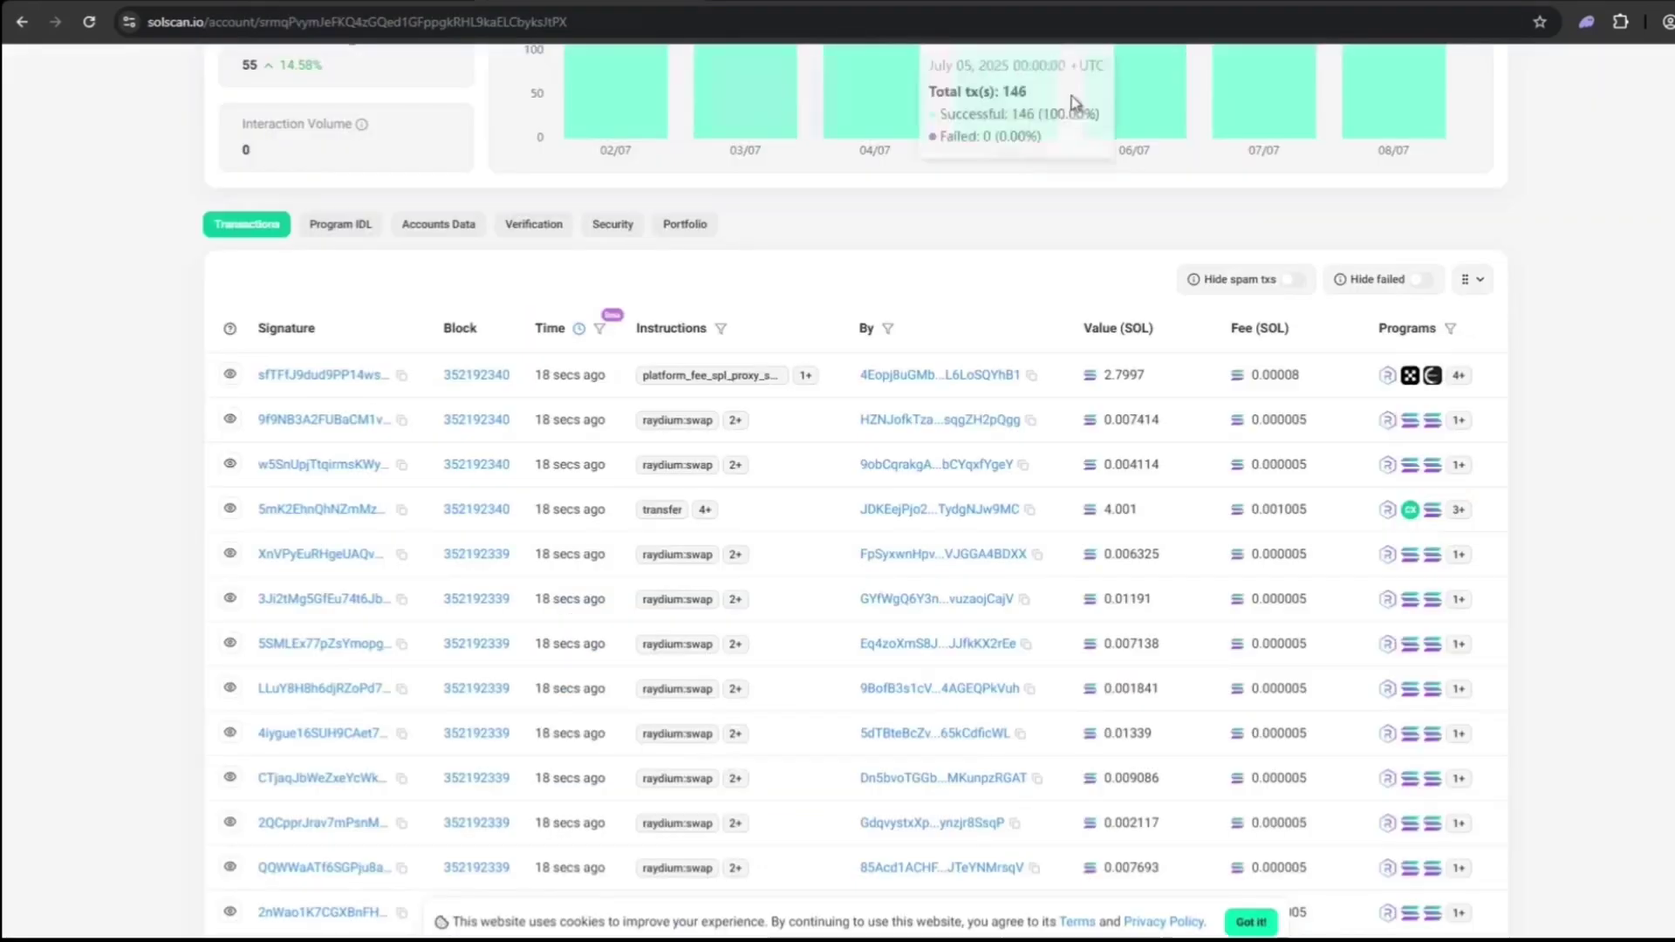
{"action": "scroll", "coordinate": [1159, 196], "scroll_direction": "up", "scroll_amount": 4}
{"action": "scroll", "coordinate": [1229, 136], "scroll_direction": "up", "scroll_amount": 3}
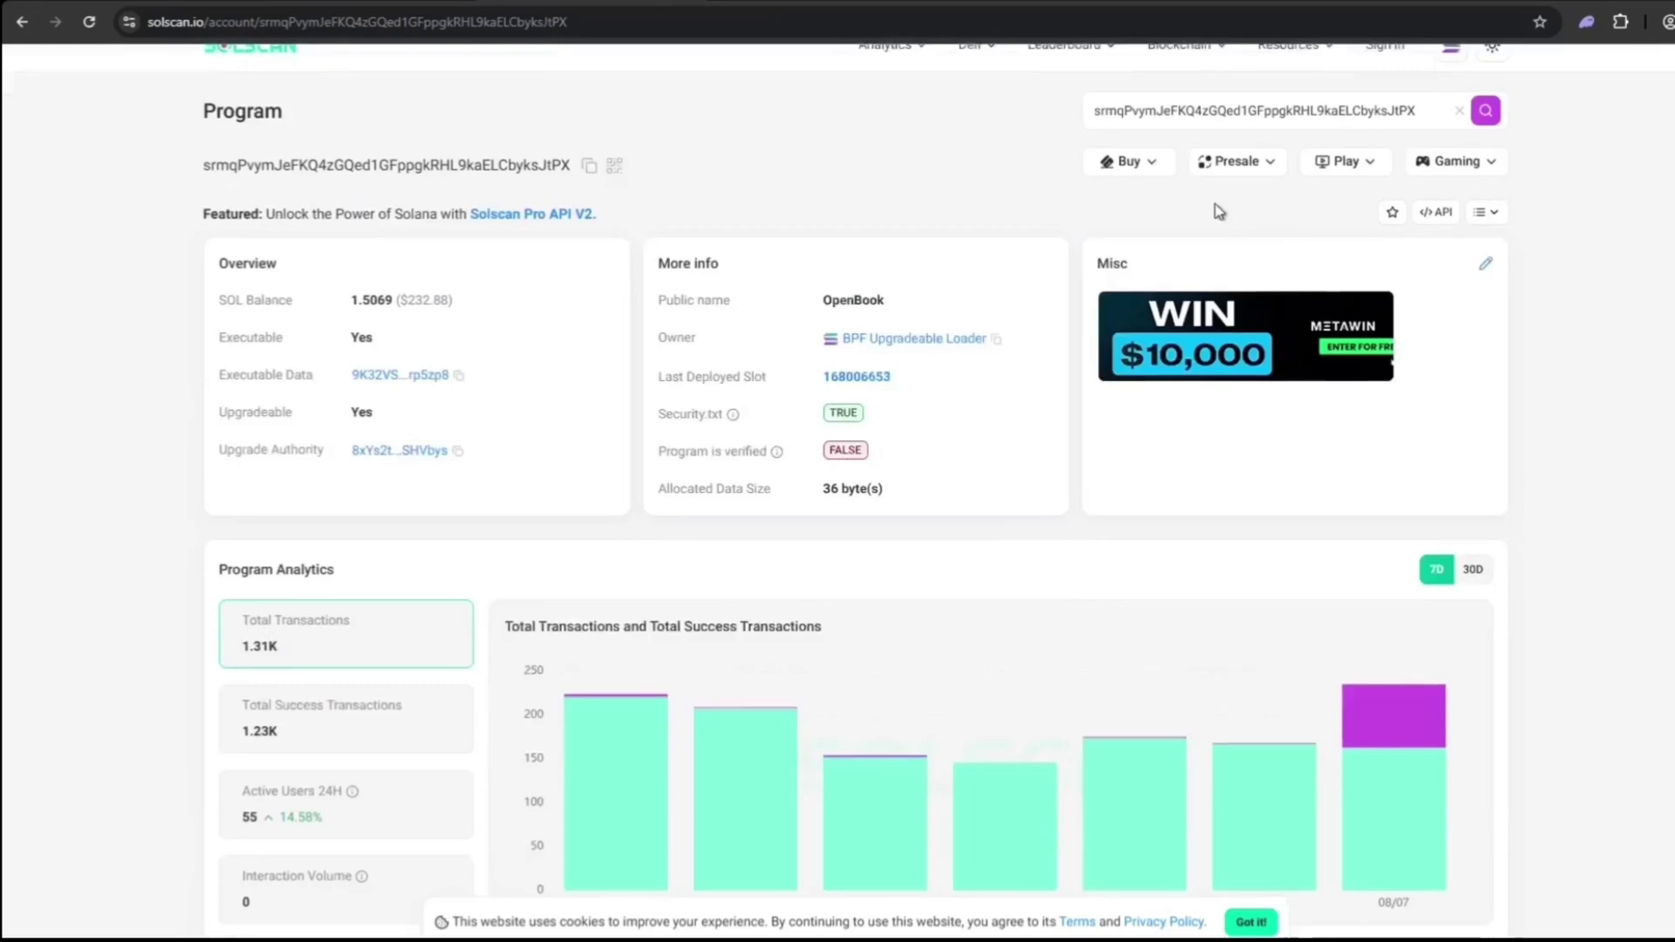
{"action": "triple_click", "coordinate": [1227, 135]}
{"action": "key", "text": "ctrl+v"}
{"action": "key", "text": "Return"}
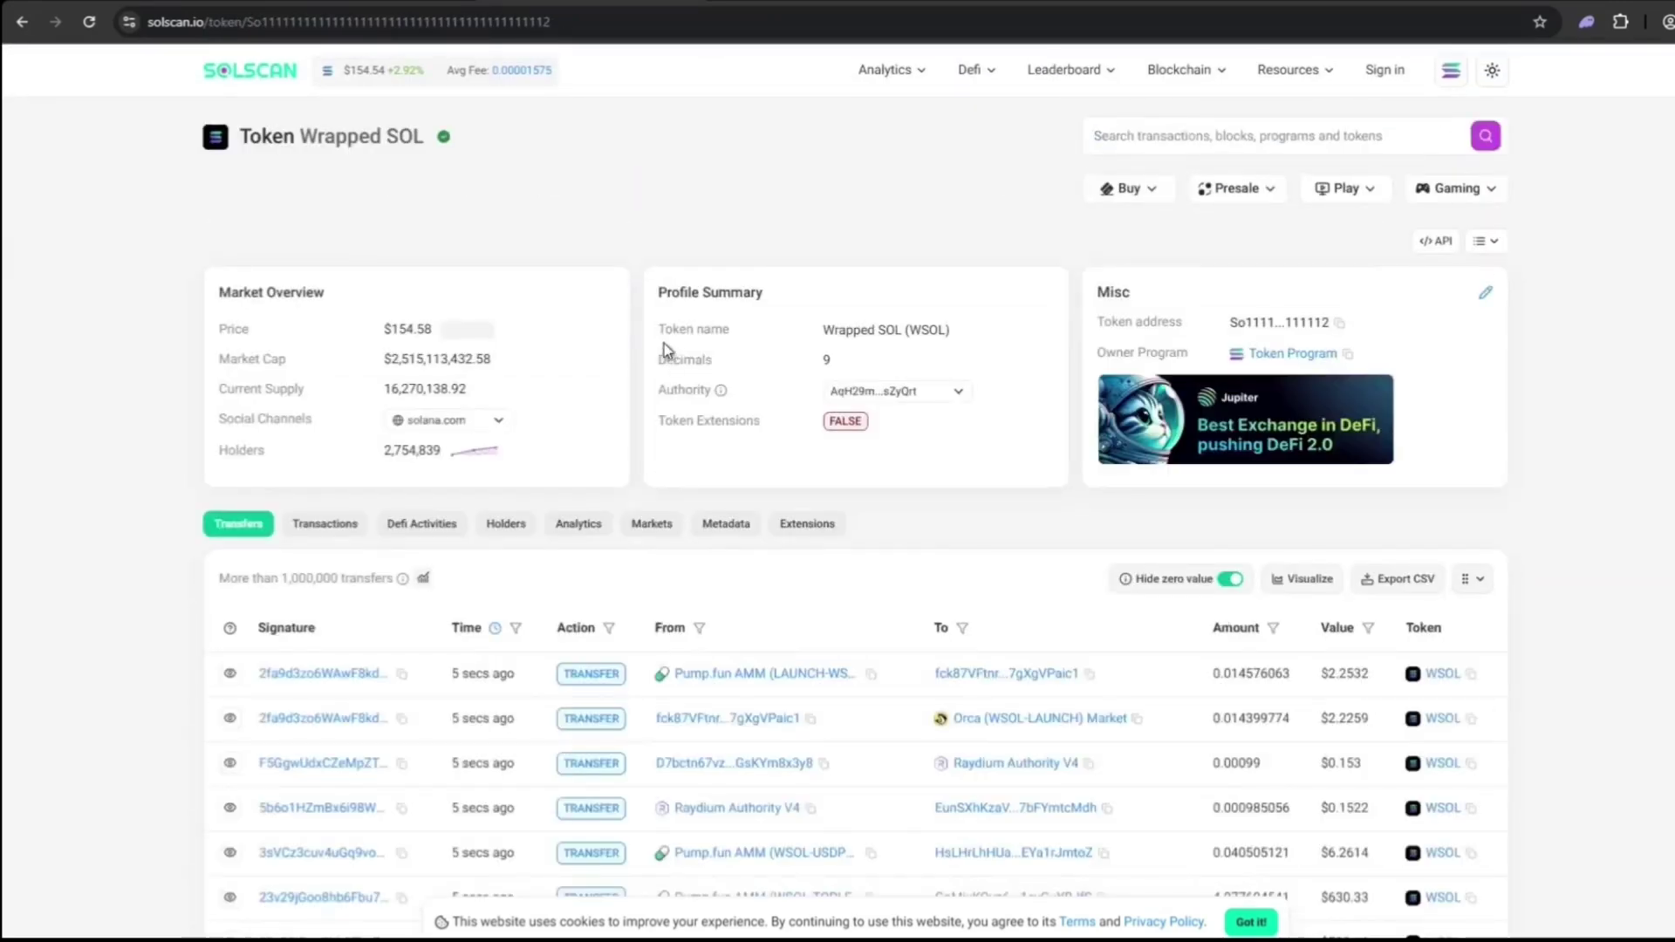
{"action": "left_click_drag", "start_coordinate": [317, 142], "coordinate": [425, 142]}
{"action": "left_click", "coordinate": [434, 182]}
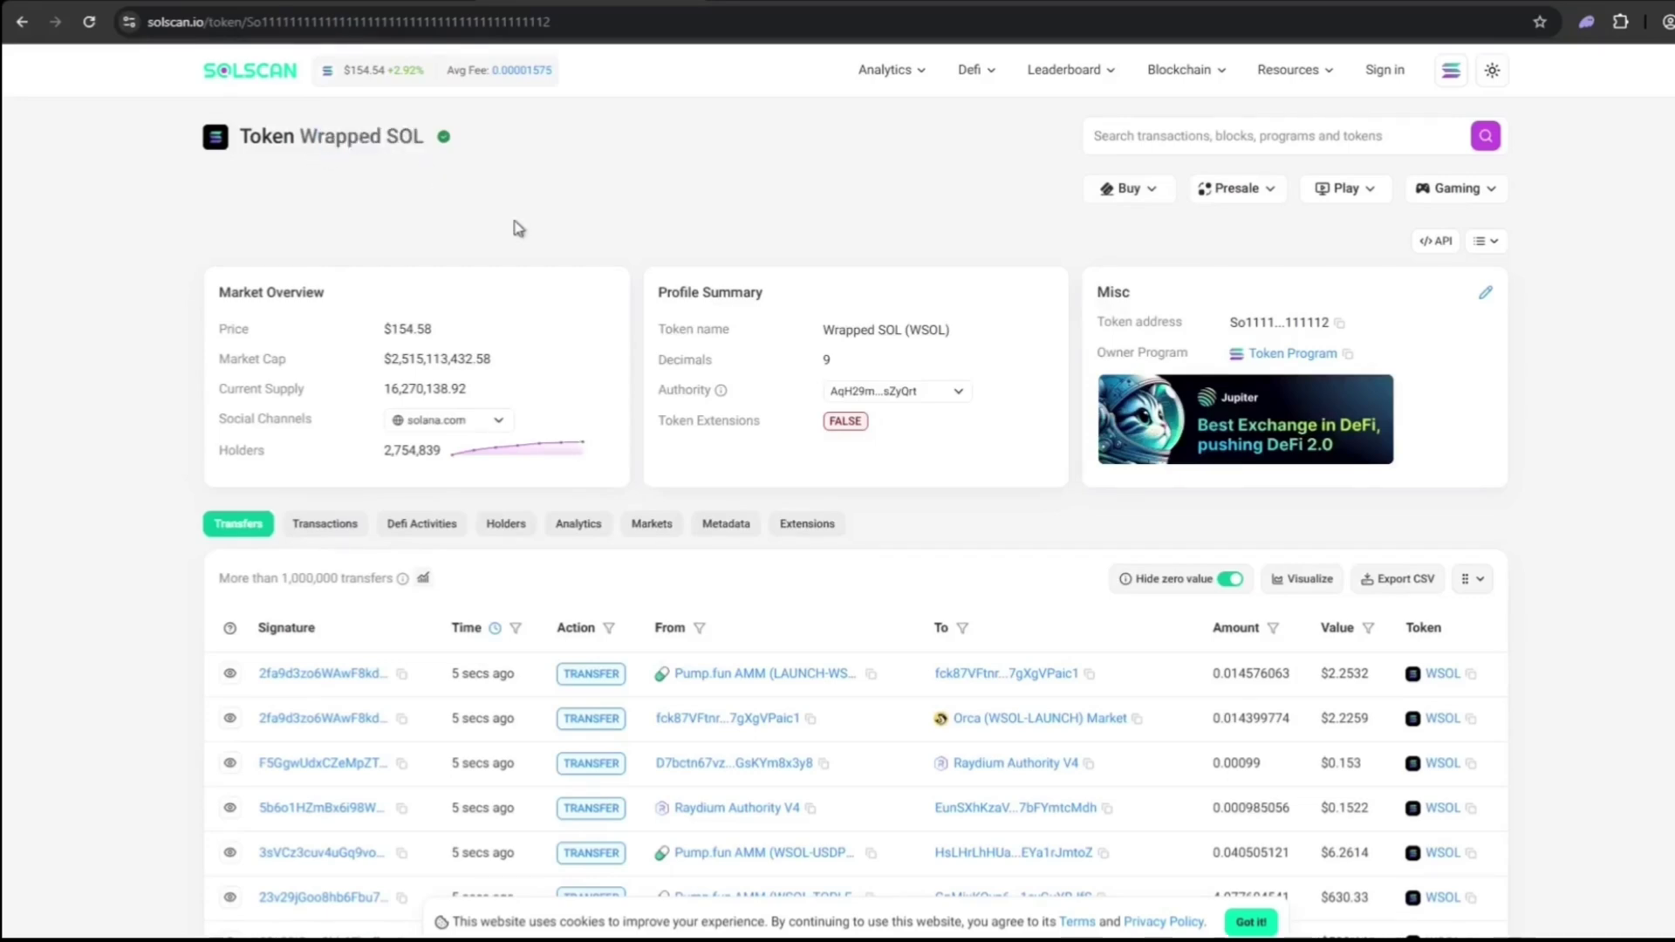
{"action": "scroll", "coordinate": [733, 326], "scroll_direction": "down", "scroll_amount": 3}
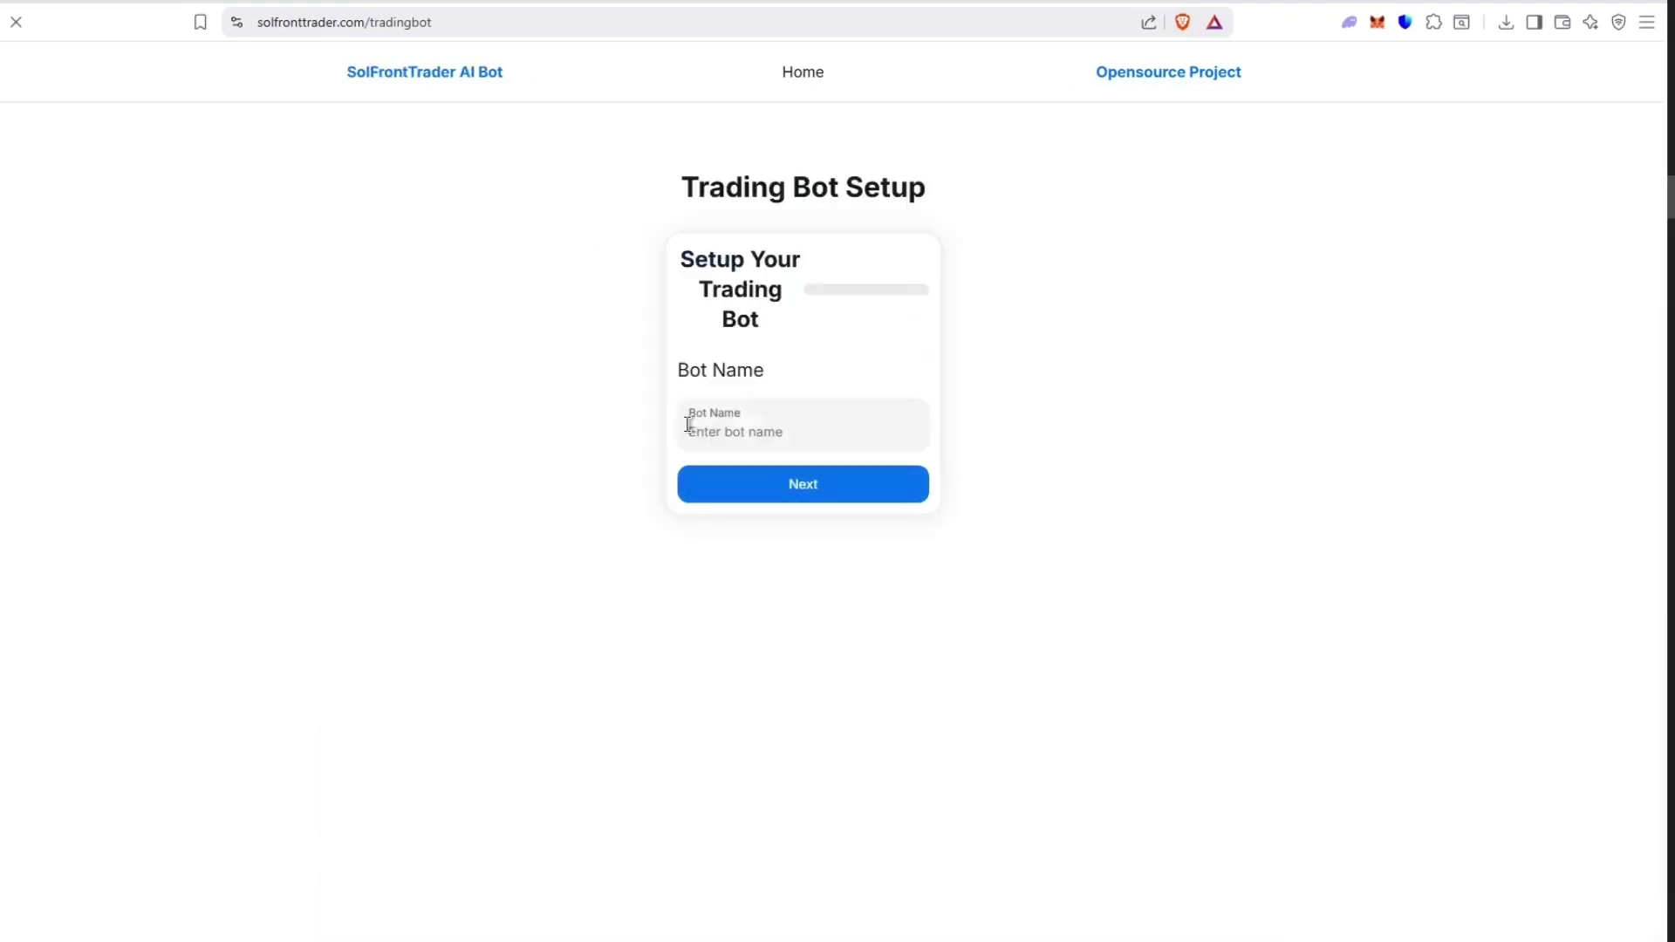
- Name the bot MevBot_1, continue to Bot Rights, and check the wallet balance
{"action": "left_click", "coordinate": [741, 437]}
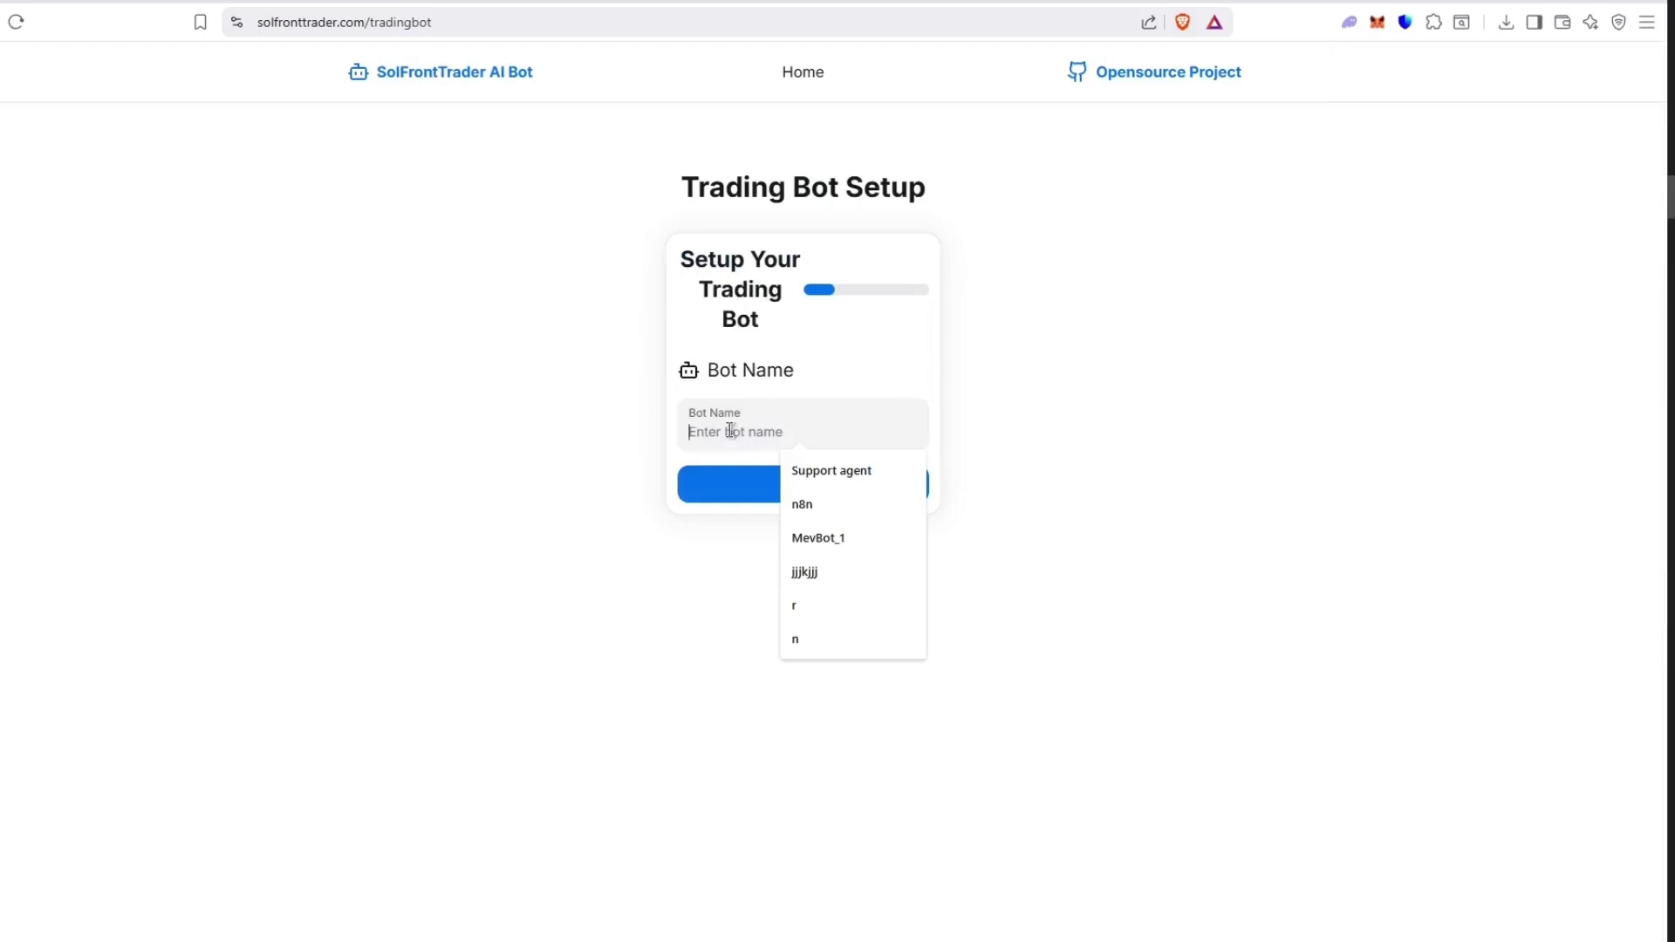
{"action": "type", "text": "Mev"}
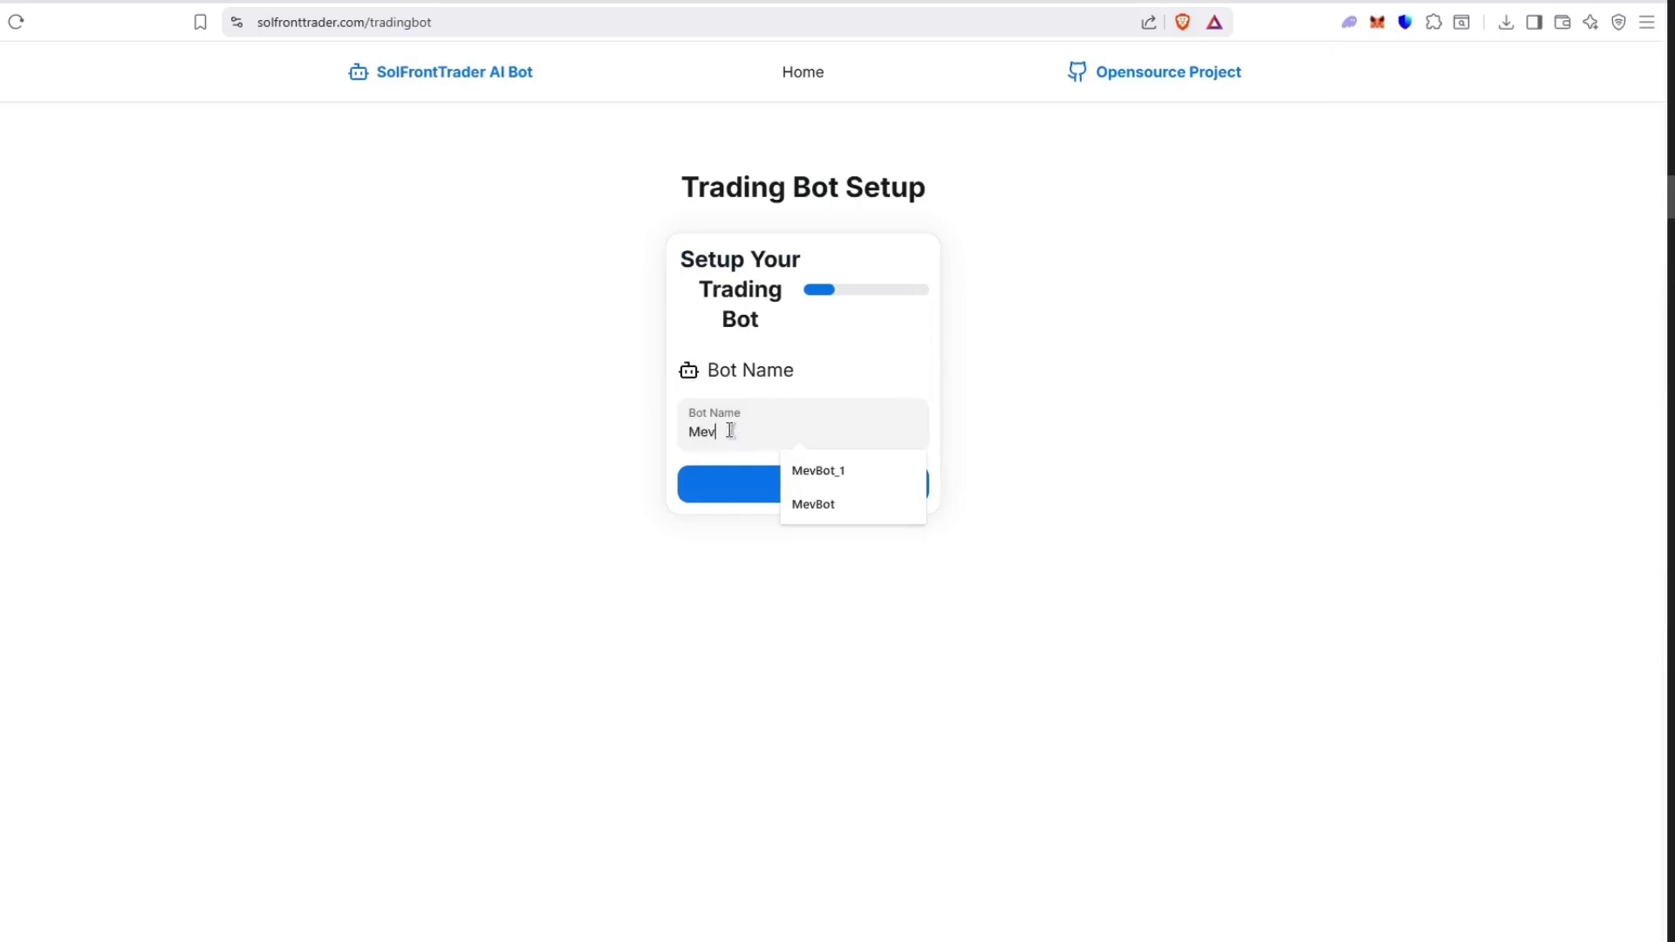
{"action": "type", "text": "Bot_1"}
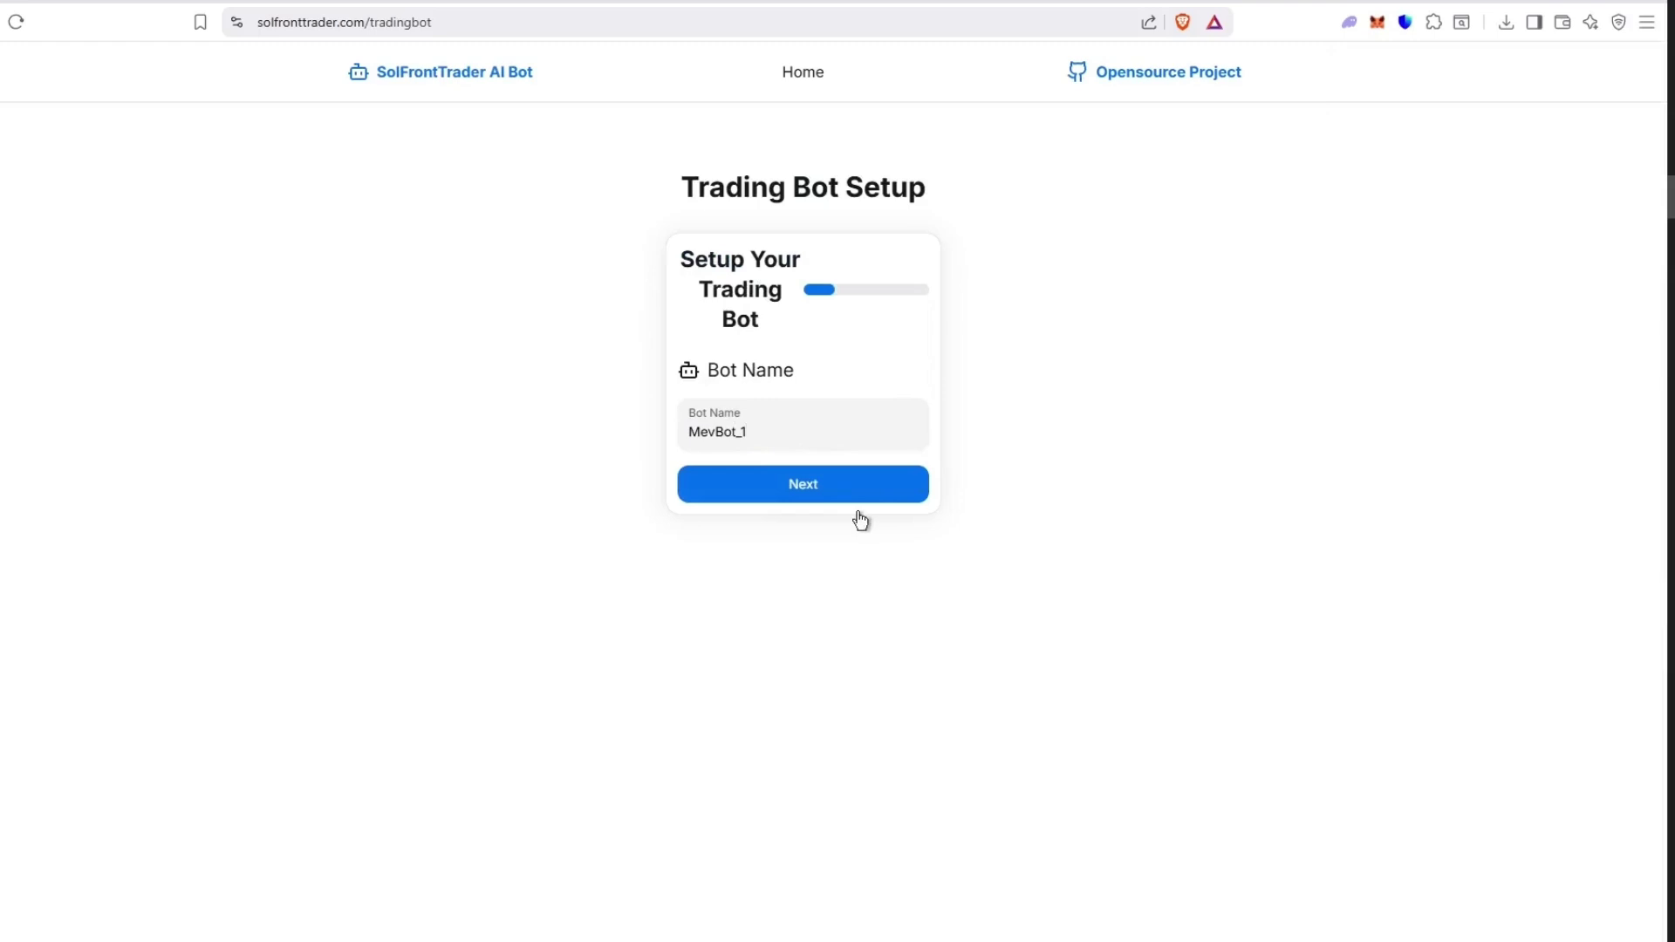
{"action": "left_click", "coordinate": [872, 493]}
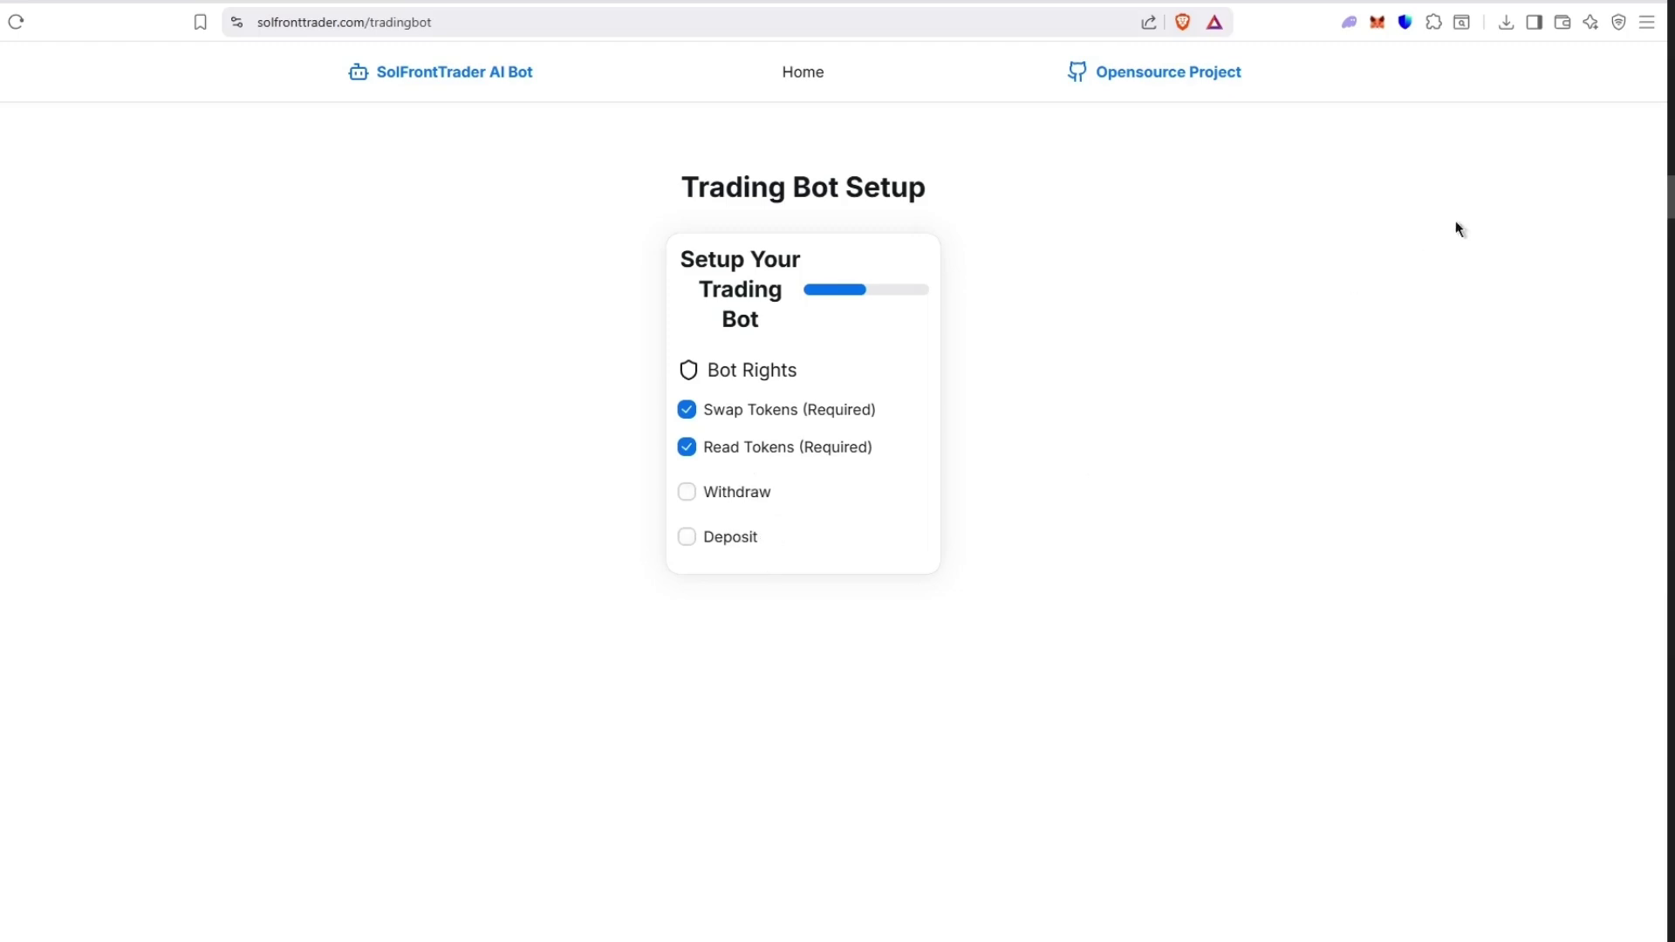
{"action": "left_click", "coordinate": [1349, 23]}
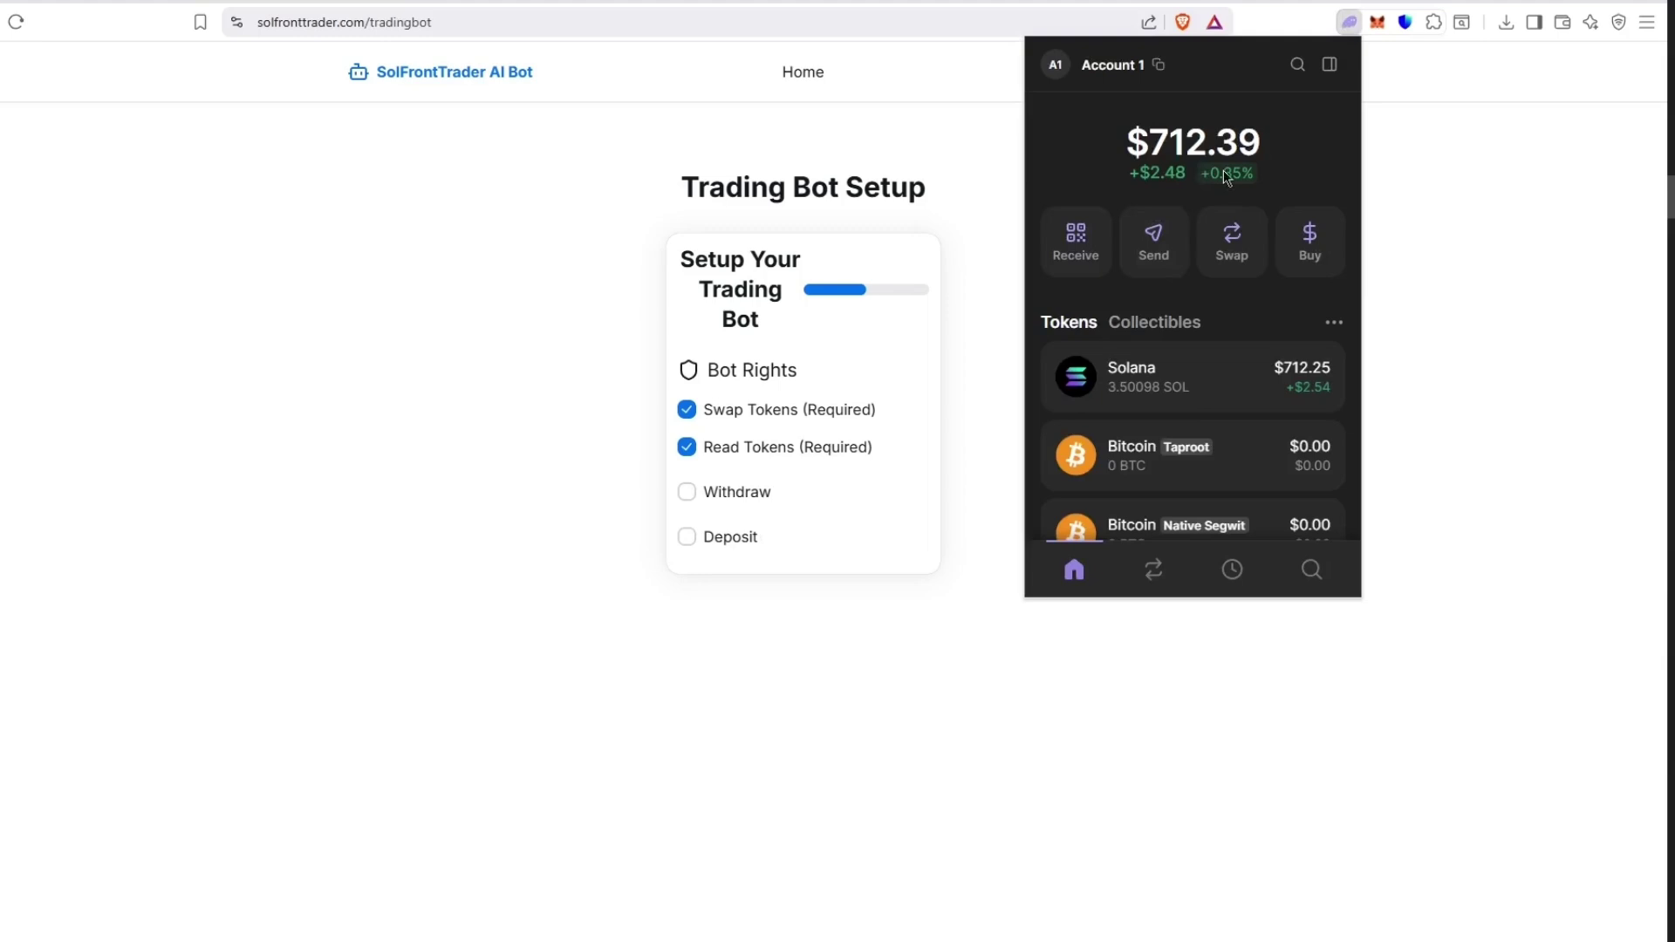
{"action": "left_click", "coordinate": [1509, 334]}
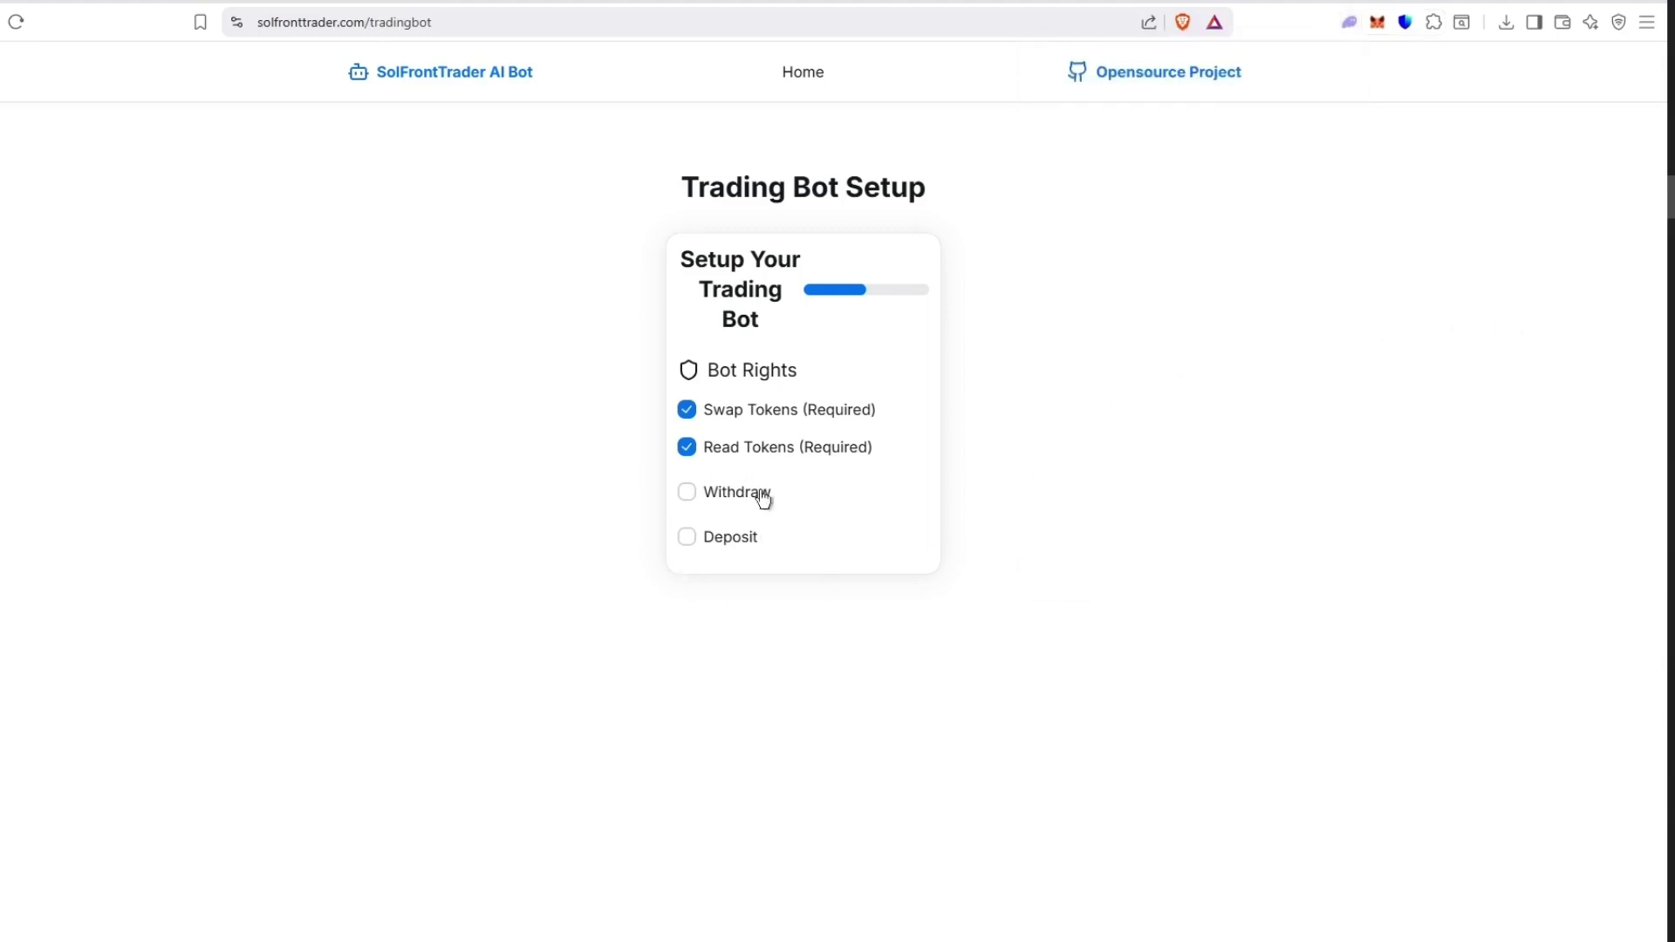
- Grant the bot Withdraw and Deposit rights and request the wallet connection
{"action": "left_click", "coordinate": [720, 505]}
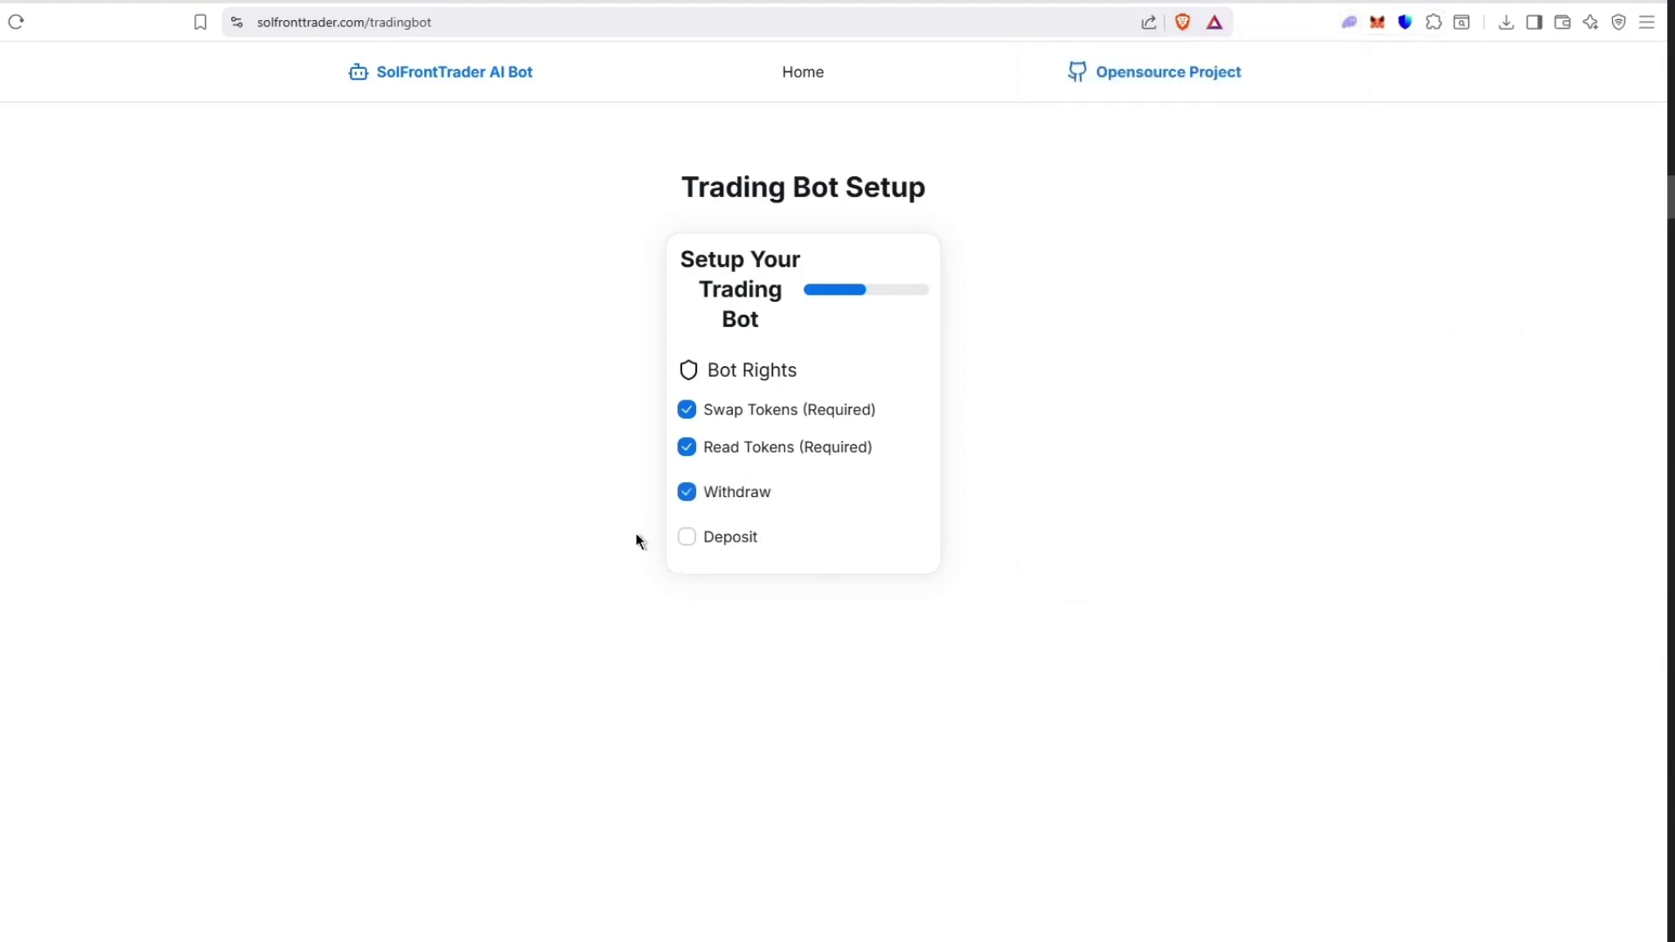
{"action": "left_click", "coordinate": [683, 547]}
{"action": "left_click", "coordinate": [1431, 393]}
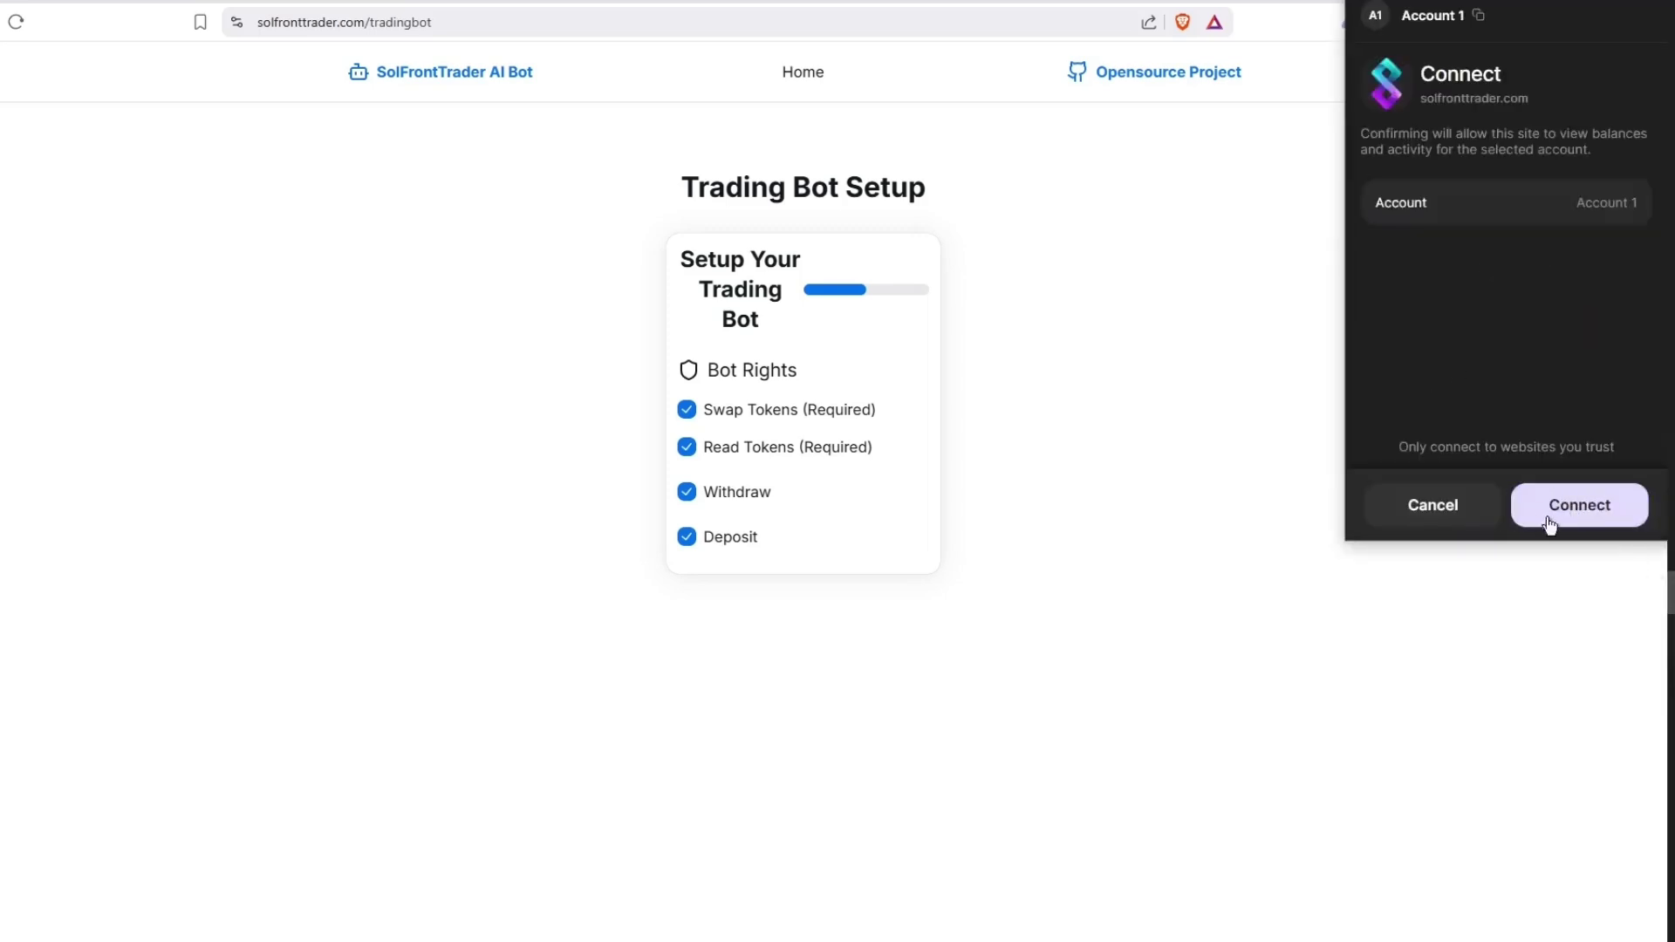
- Approve the Phantom connection, verify access rights, and confirm the transaction in Phantom
{"action": "left_click", "coordinate": [1580, 505]}
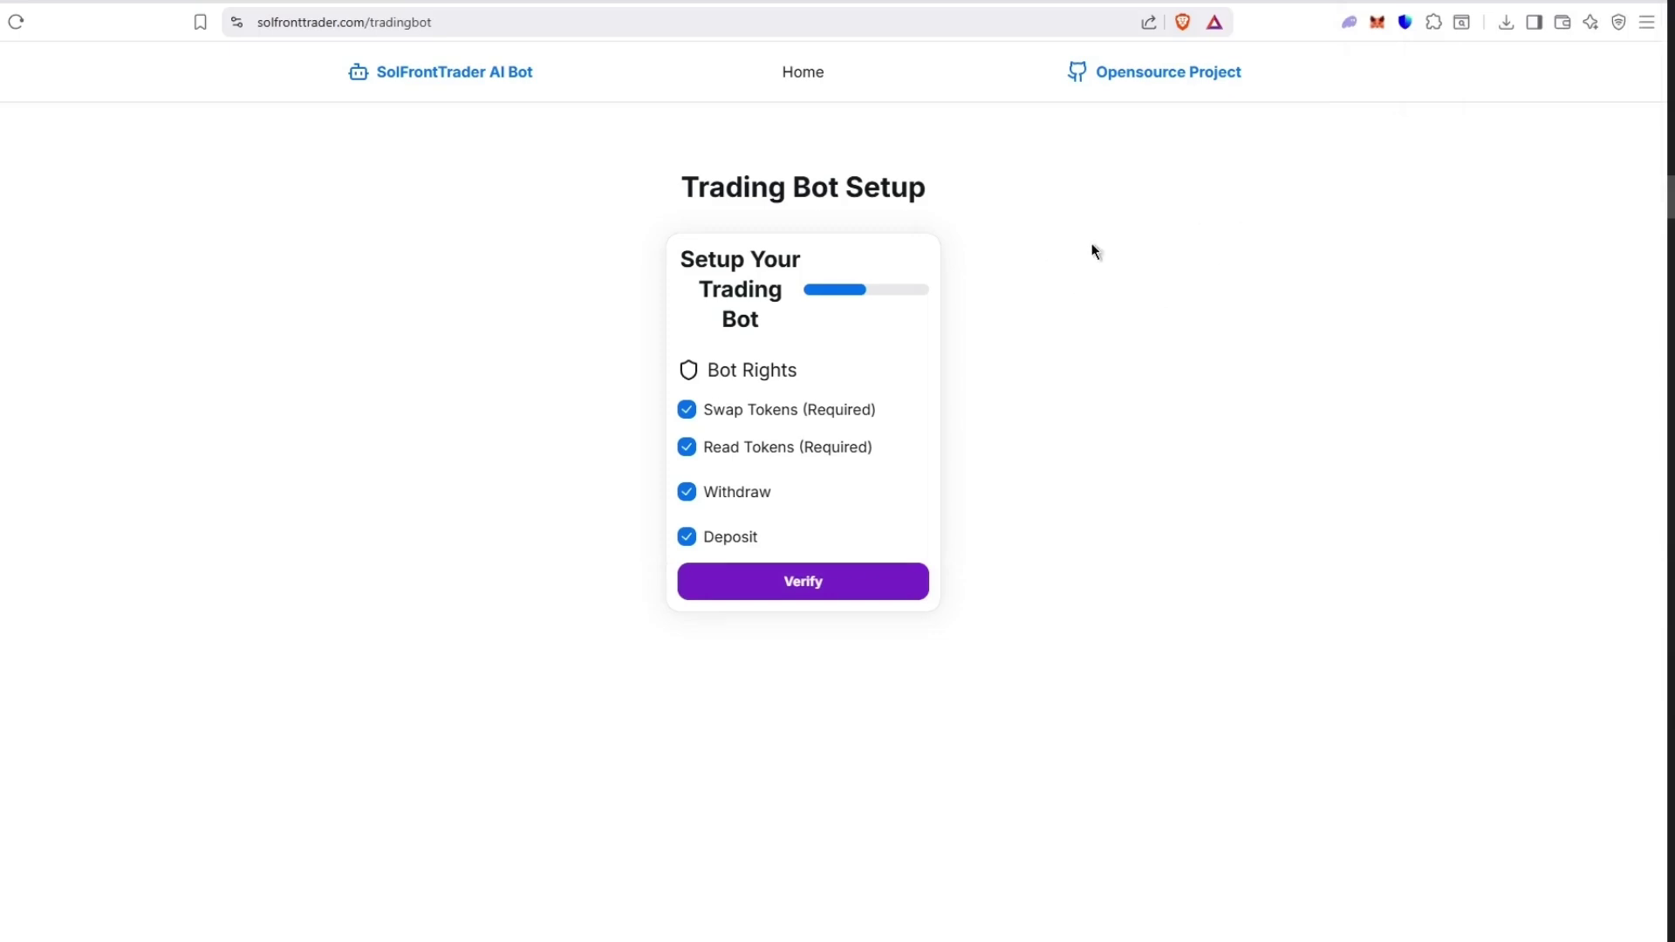
{"action": "left_click", "coordinate": [818, 589]}
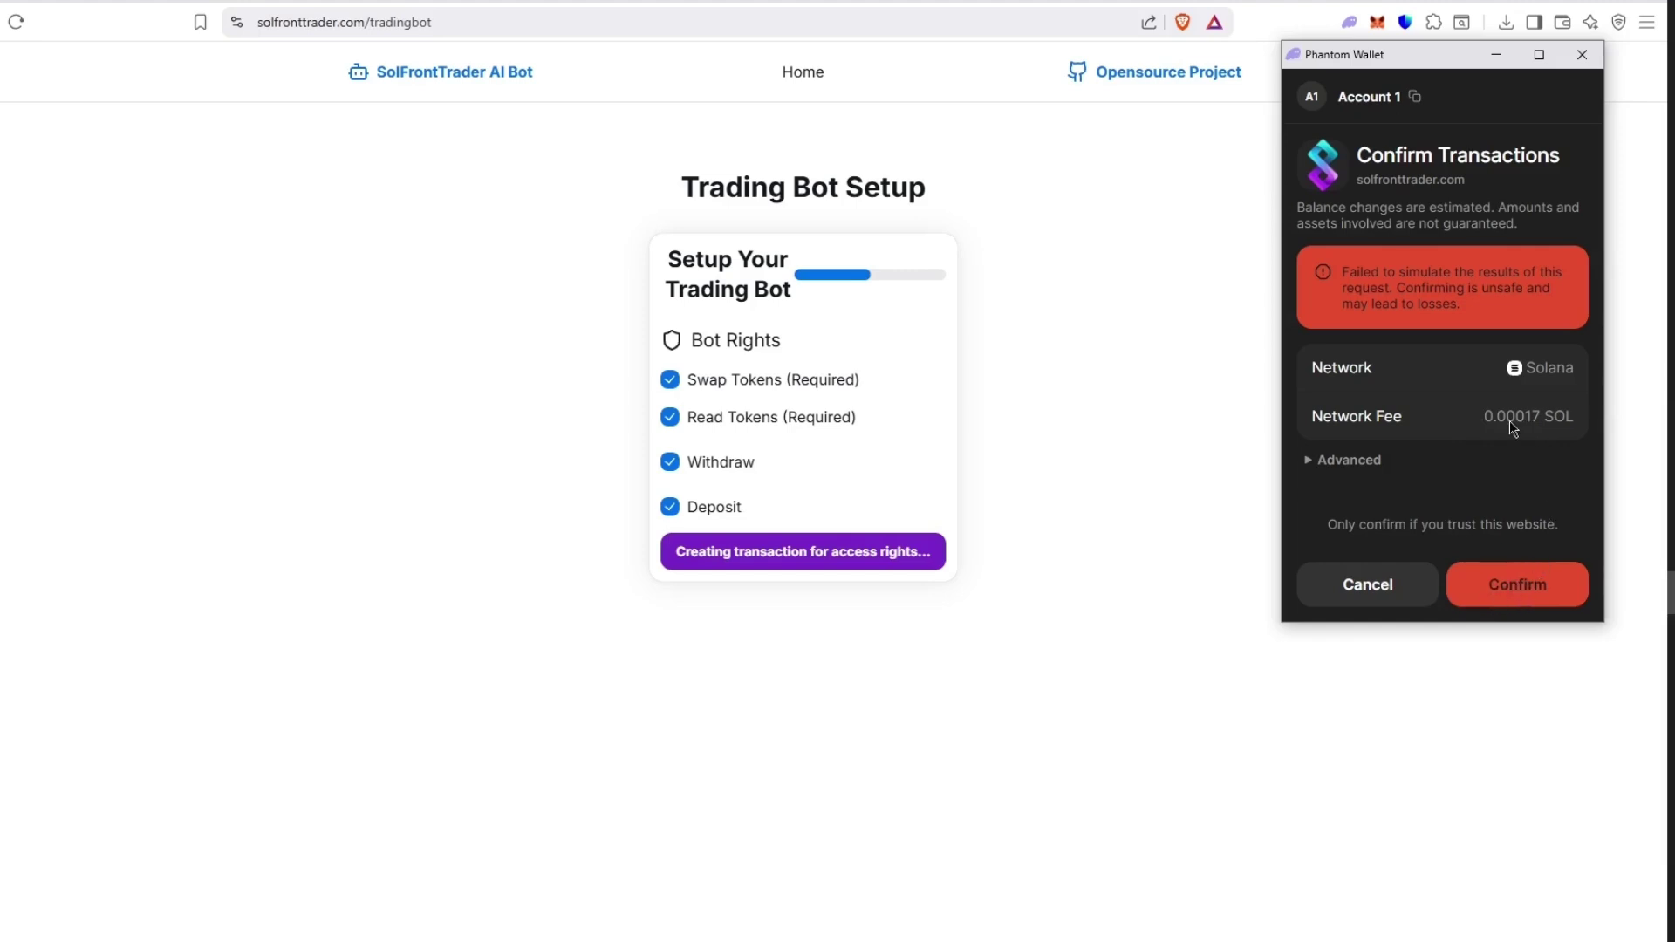
{"action": "left_click", "coordinate": [1496, 584]}
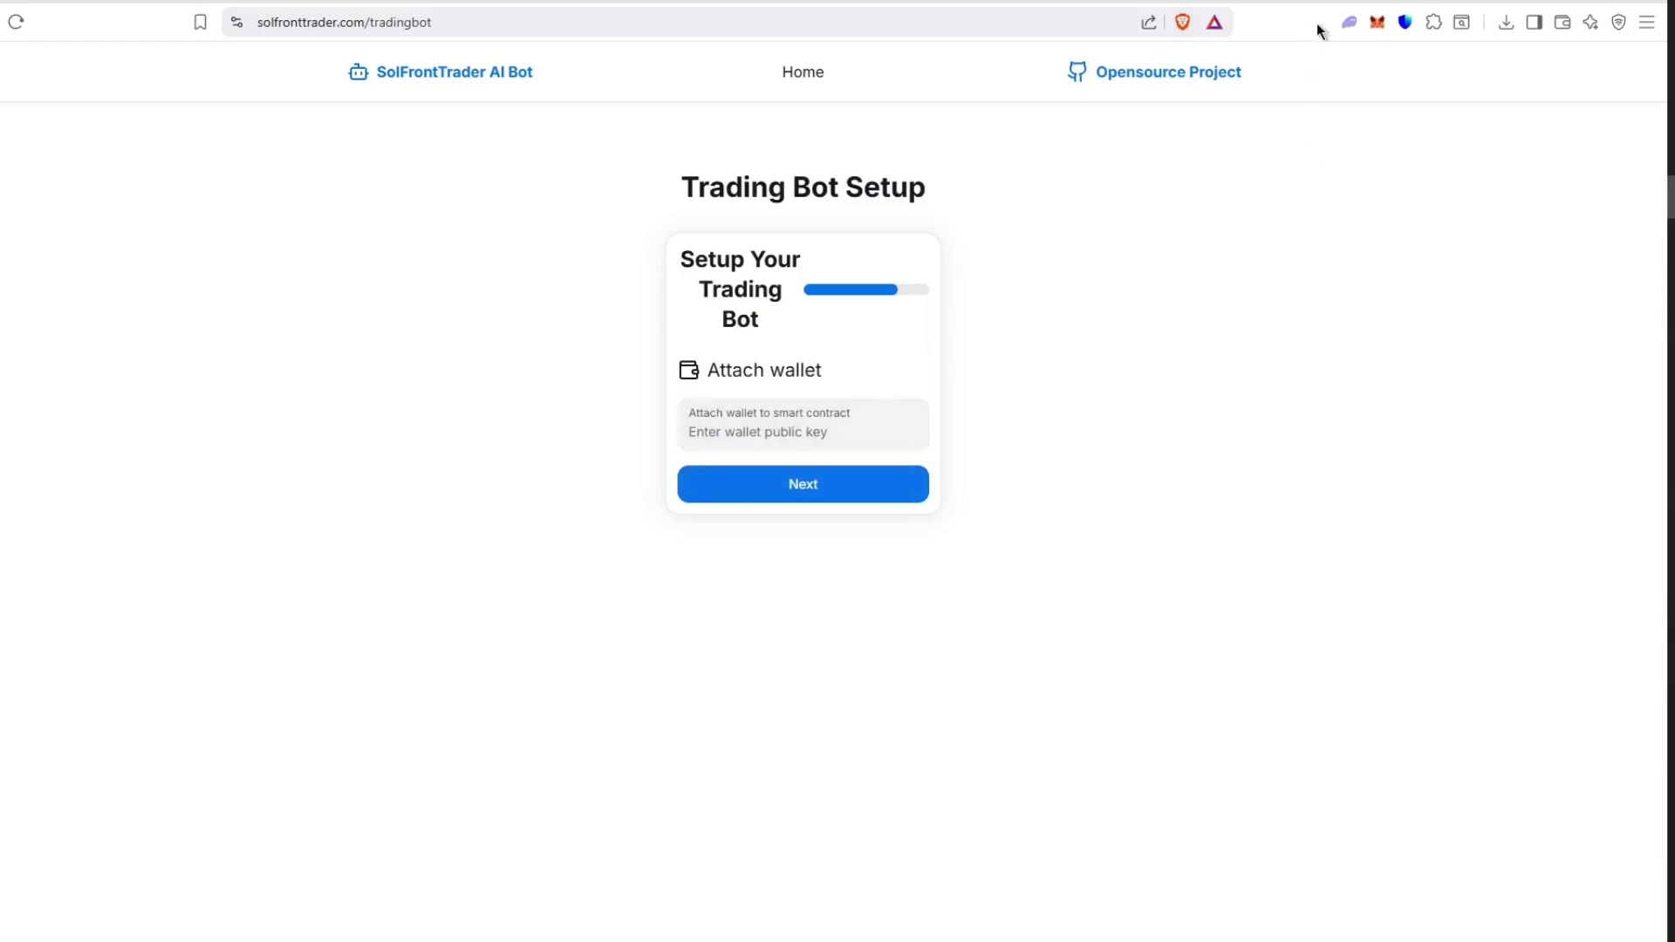
- Copy Account 2's Solana address from Phantom and paste it as the bot's wallet key
{"action": "left_click", "coordinate": [1347, 22]}
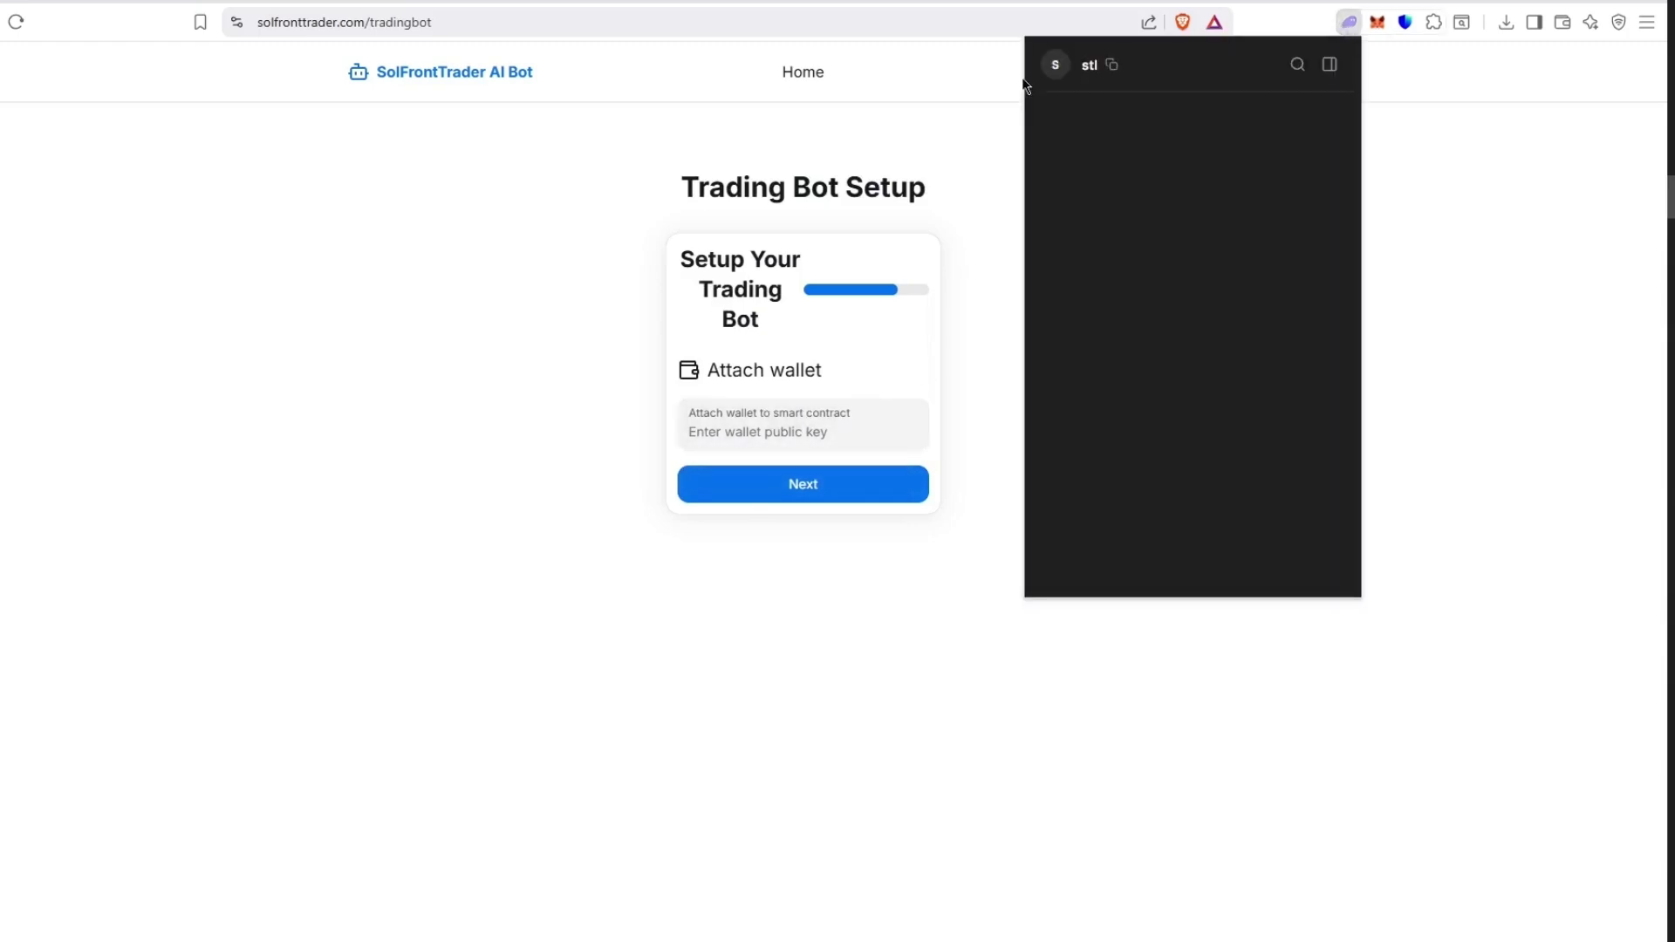
{"action": "left_click", "coordinate": [1055, 66]}
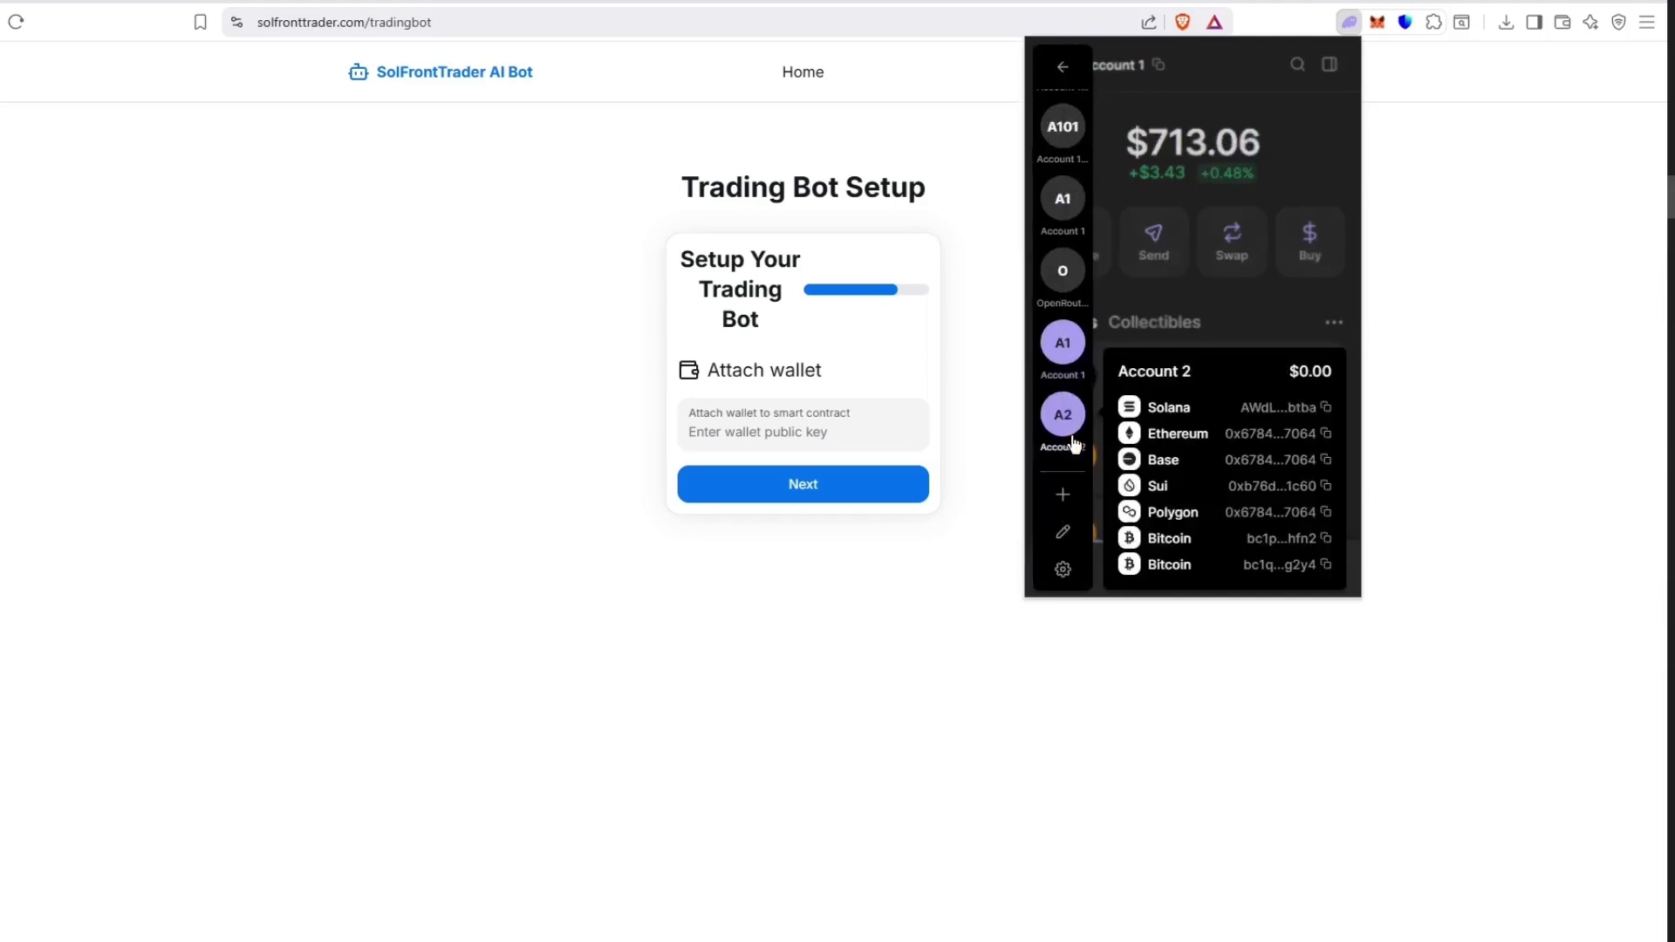
{"action": "left_click", "coordinate": [1064, 412]}
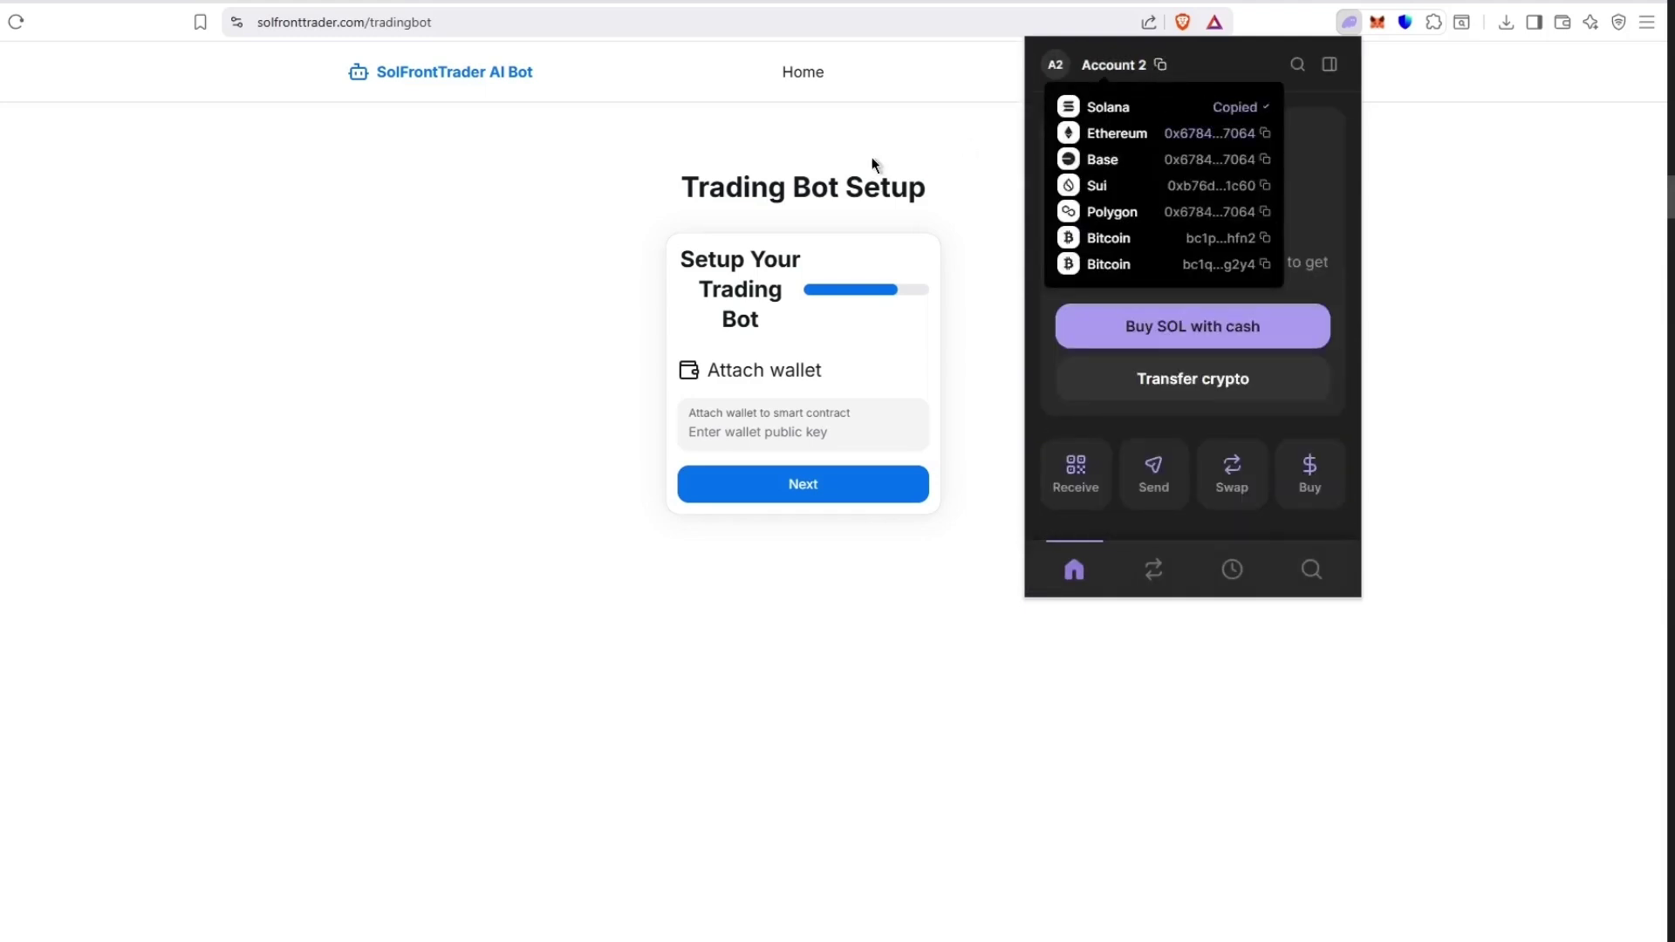
{"action": "left_click", "coordinate": [848, 436]}
{"action": "right_click", "coordinate": [848, 436]}
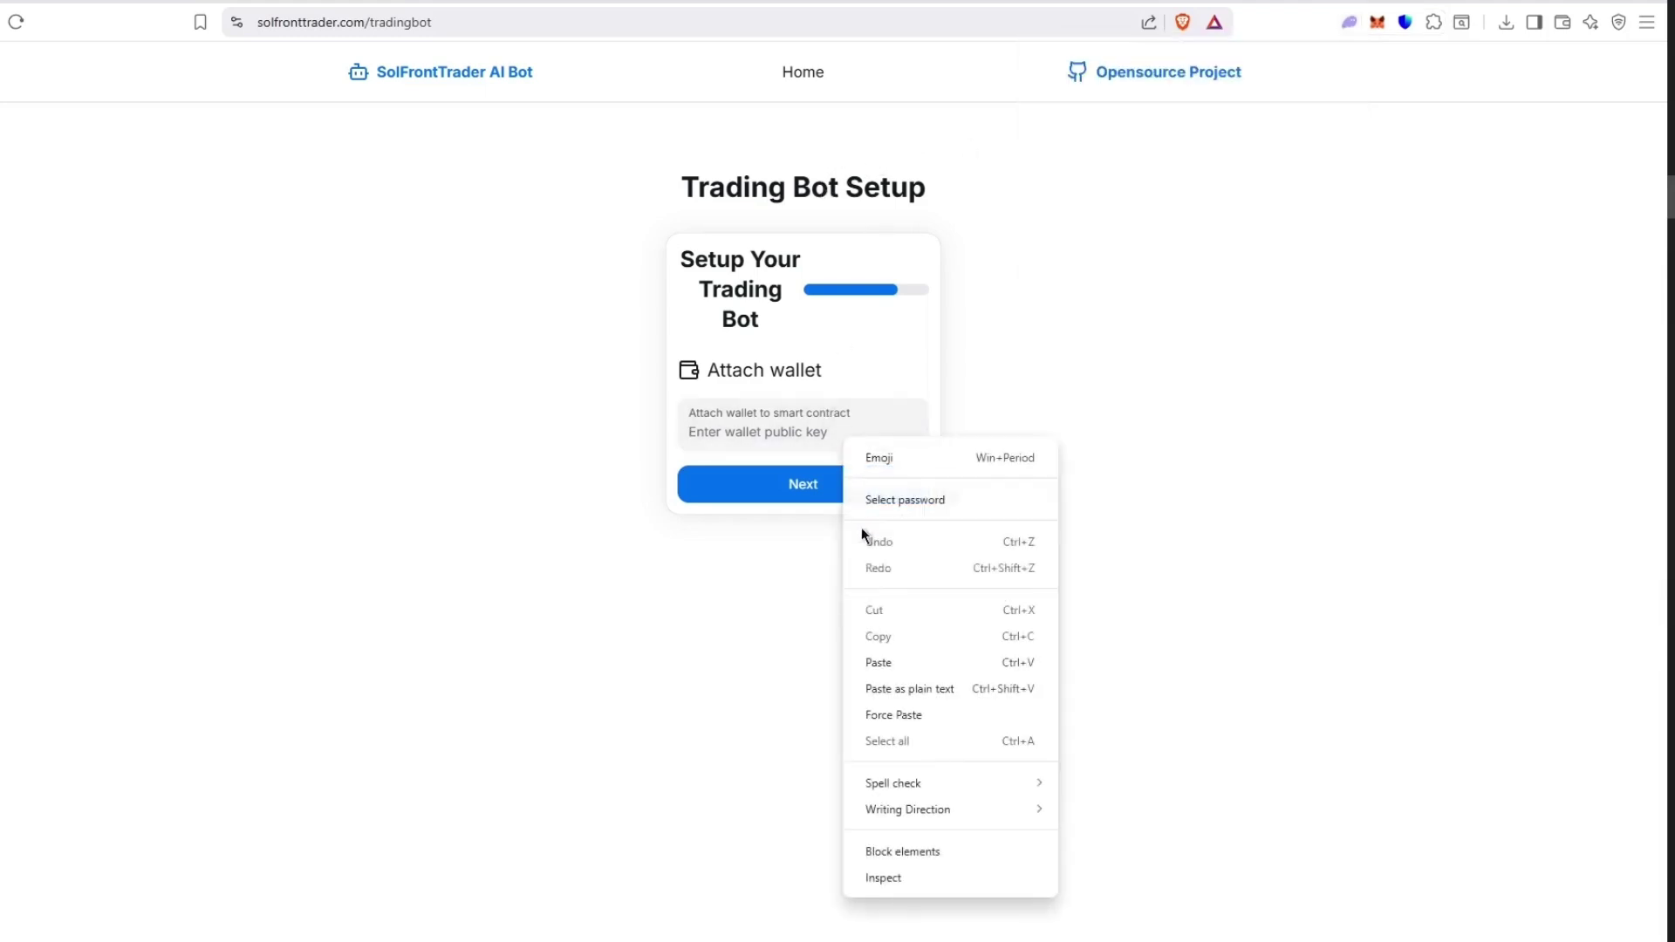
{"action": "left_click", "coordinate": [902, 661]}
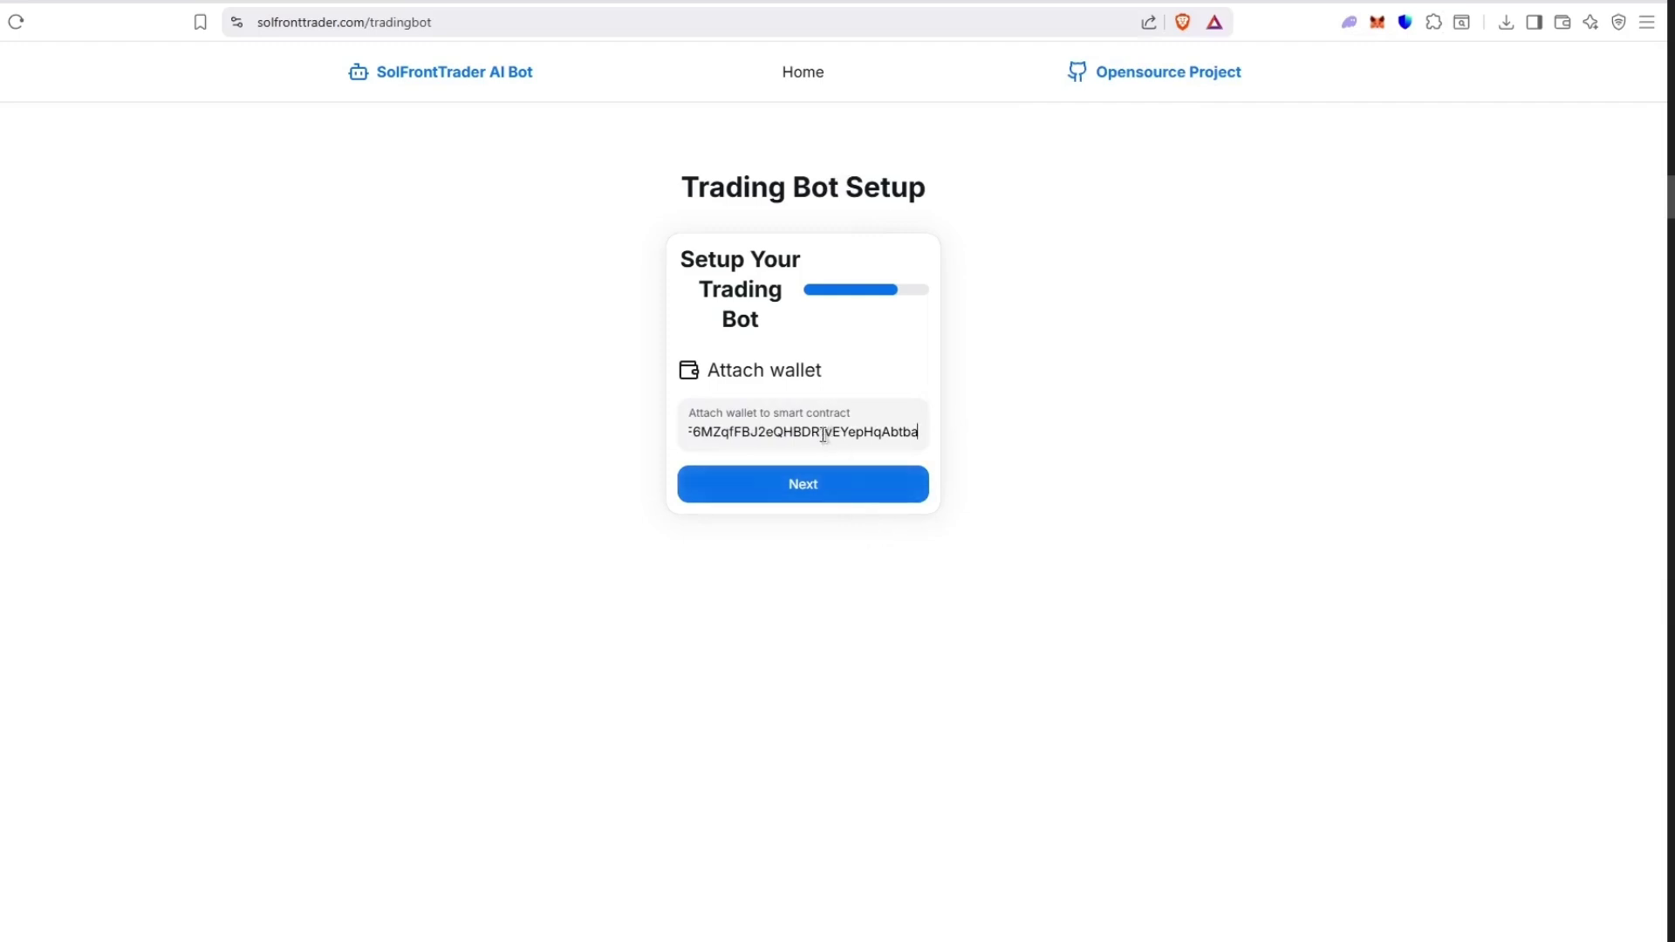
{"action": "left_click_drag", "start_coordinate": [903, 432], "coordinate": [620, 423]}
{"action": "left_click", "coordinate": [630, 419]}
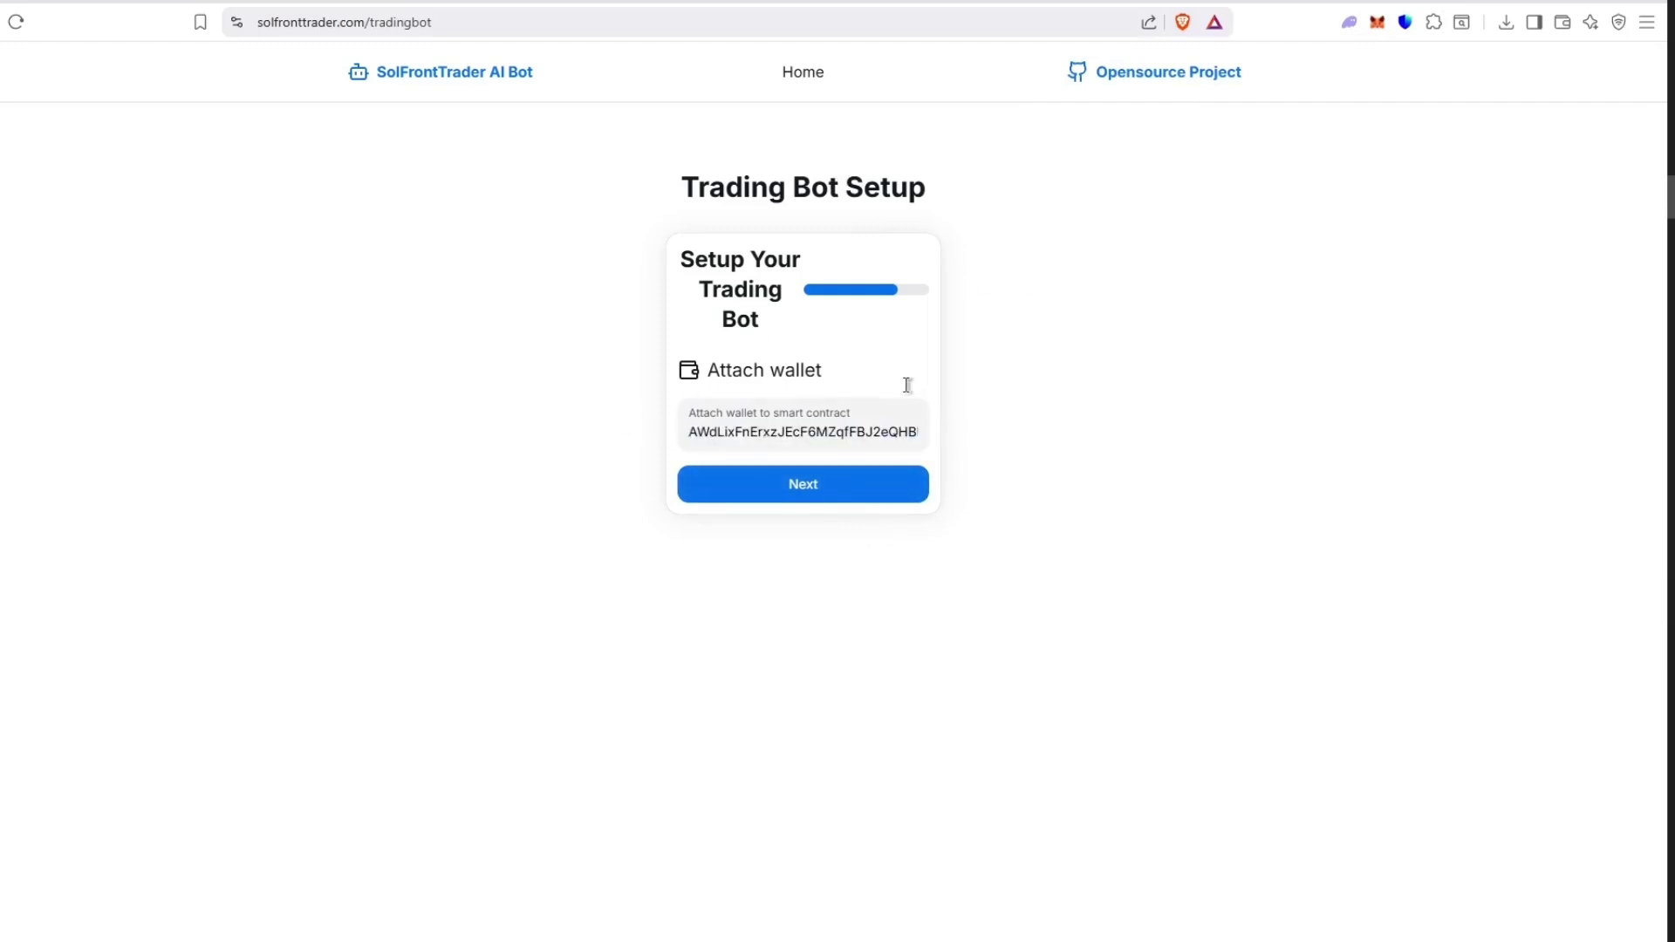
- Advance to the liquidity step, recheck the Phantom account, and submit 2 SOL liquidity
{"action": "left_click", "coordinate": [901, 494]}
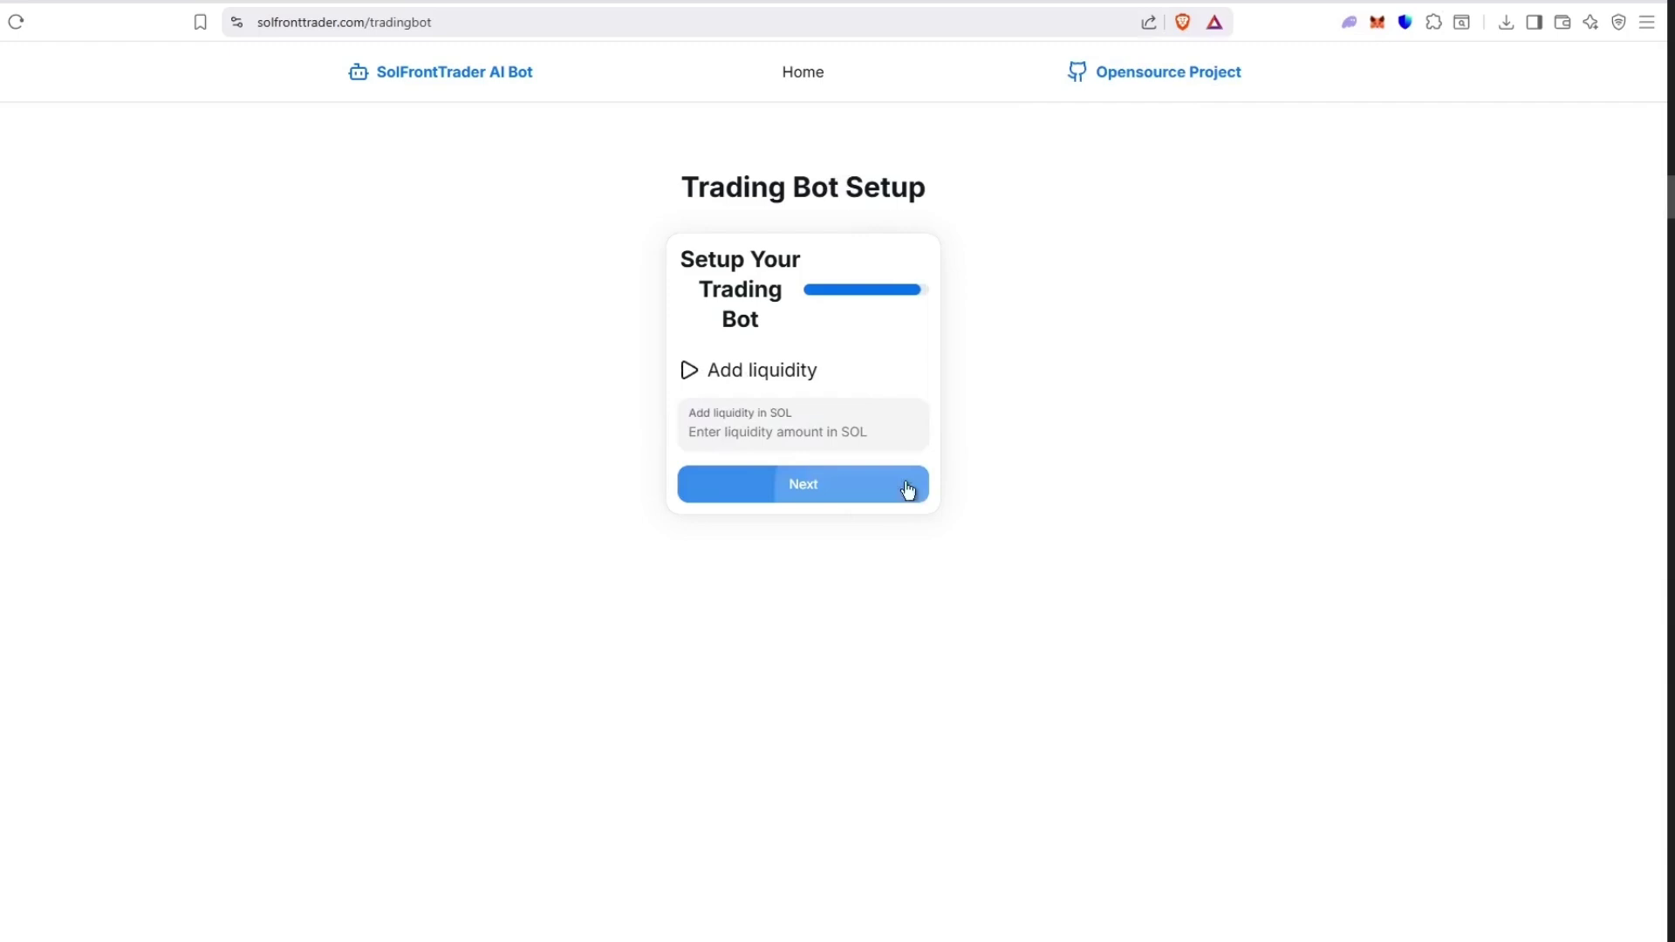
{"action": "left_click", "coordinate": [851, 427]}
{"action": "left_click", "coordinate": [1350, 23]}
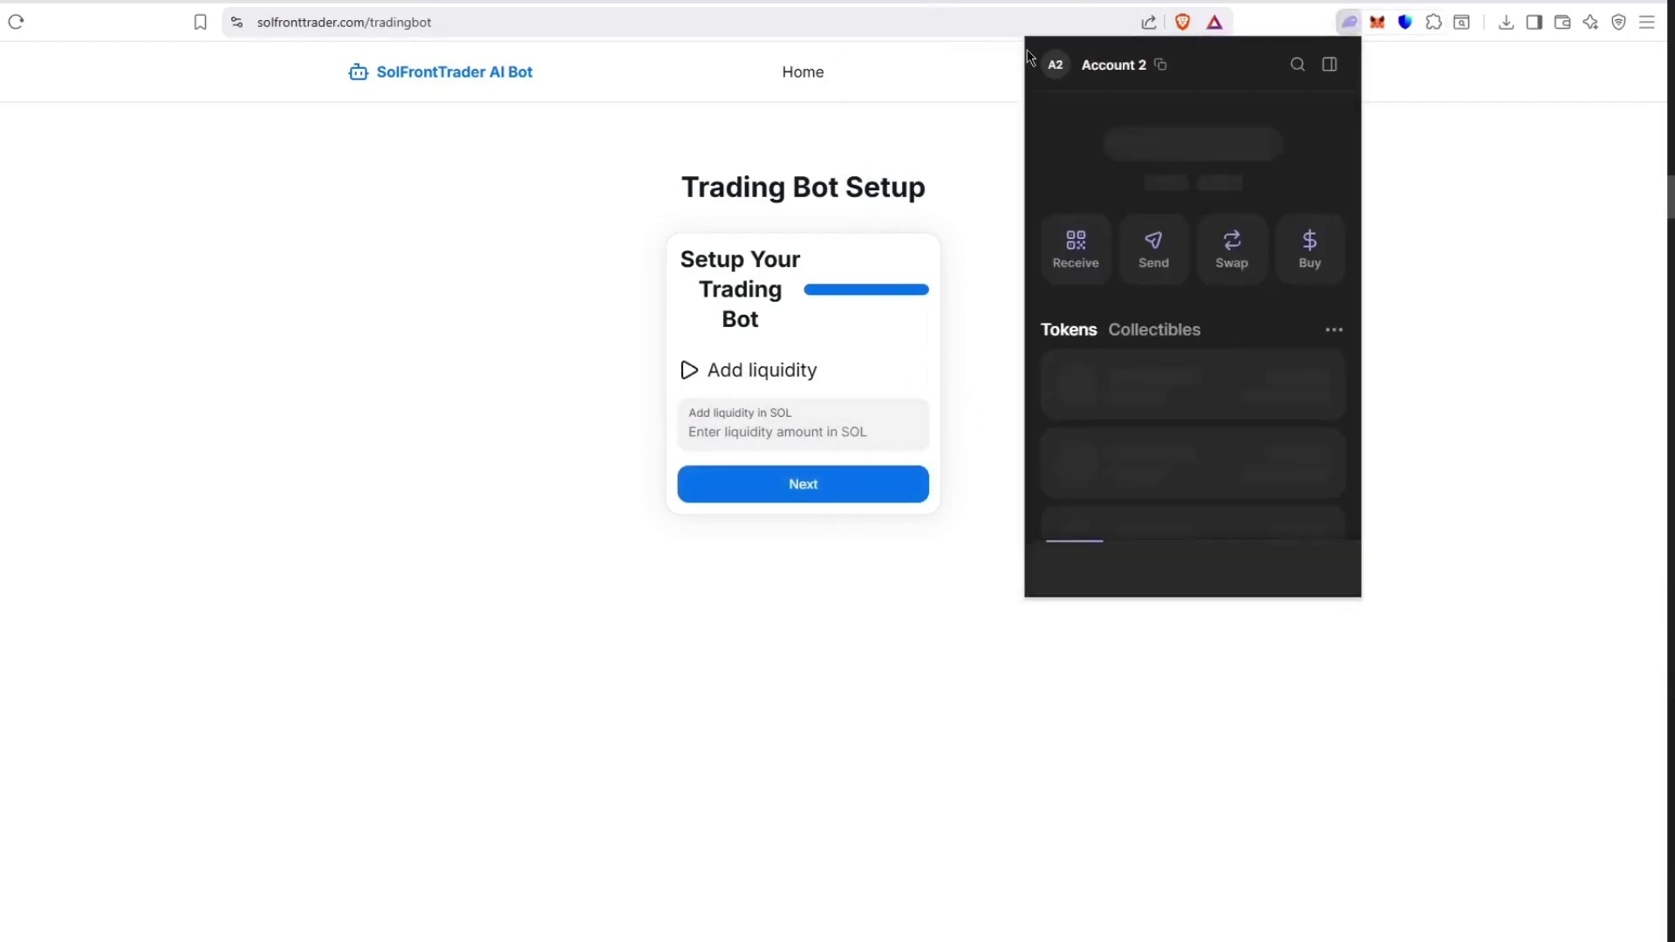
{"action": "left_click", "coordinate": [1057, 65]}
{"action": "left_click", "coordinate": [1062, 367]}
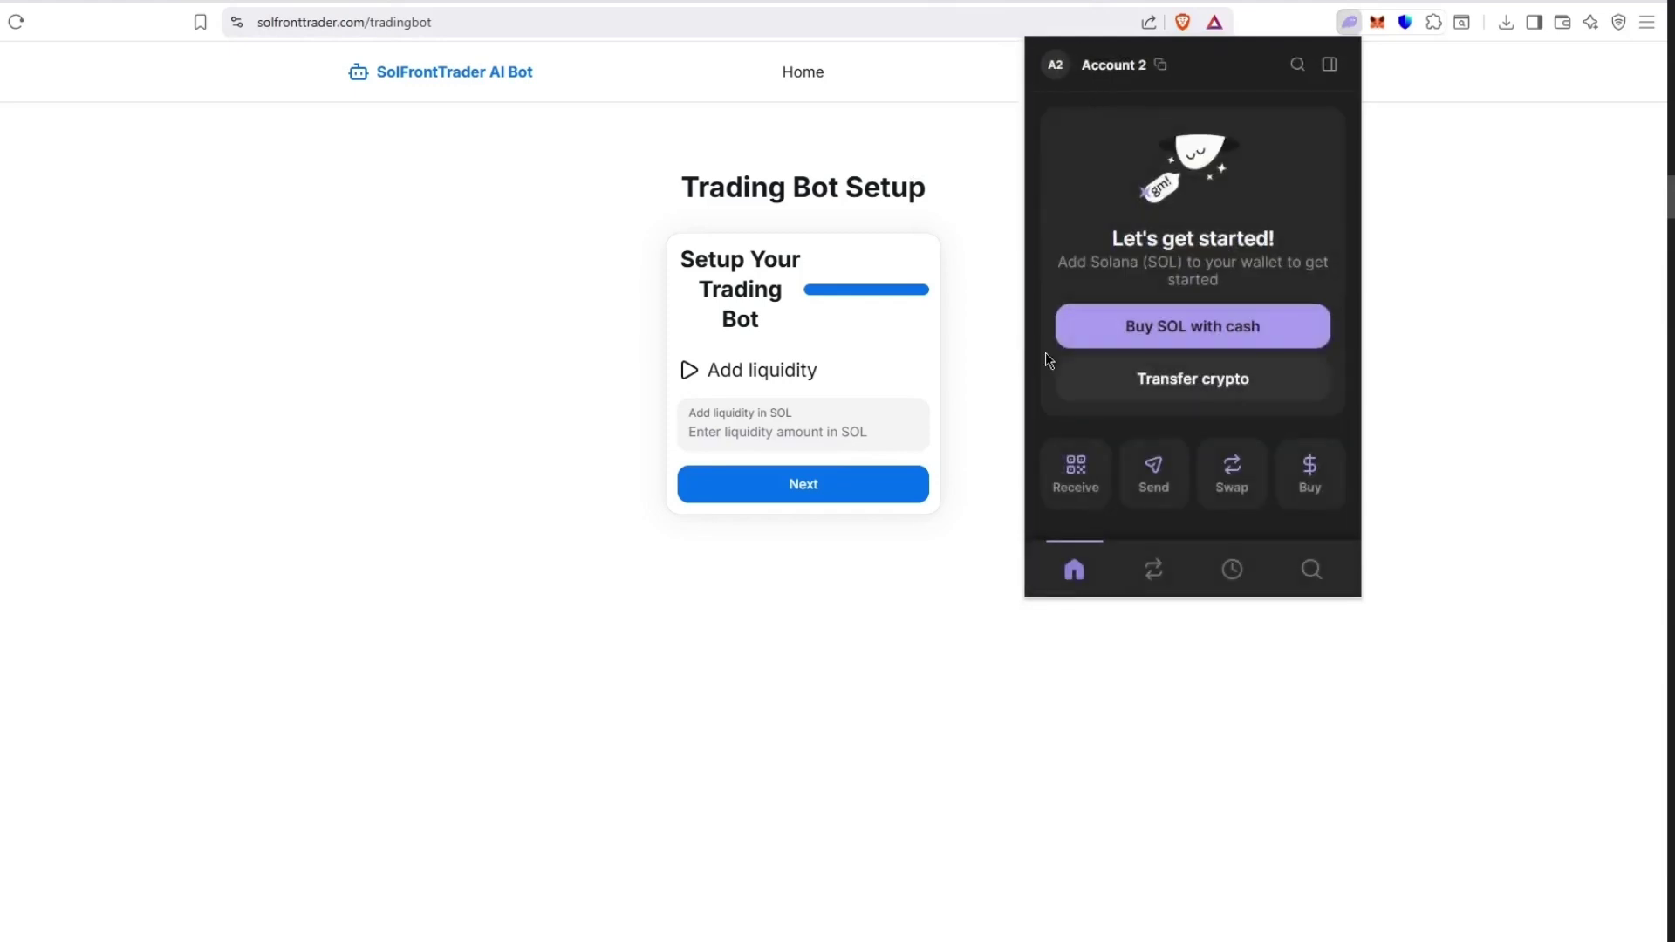
{"action": "left_click", "coordinate": [972, 324]}
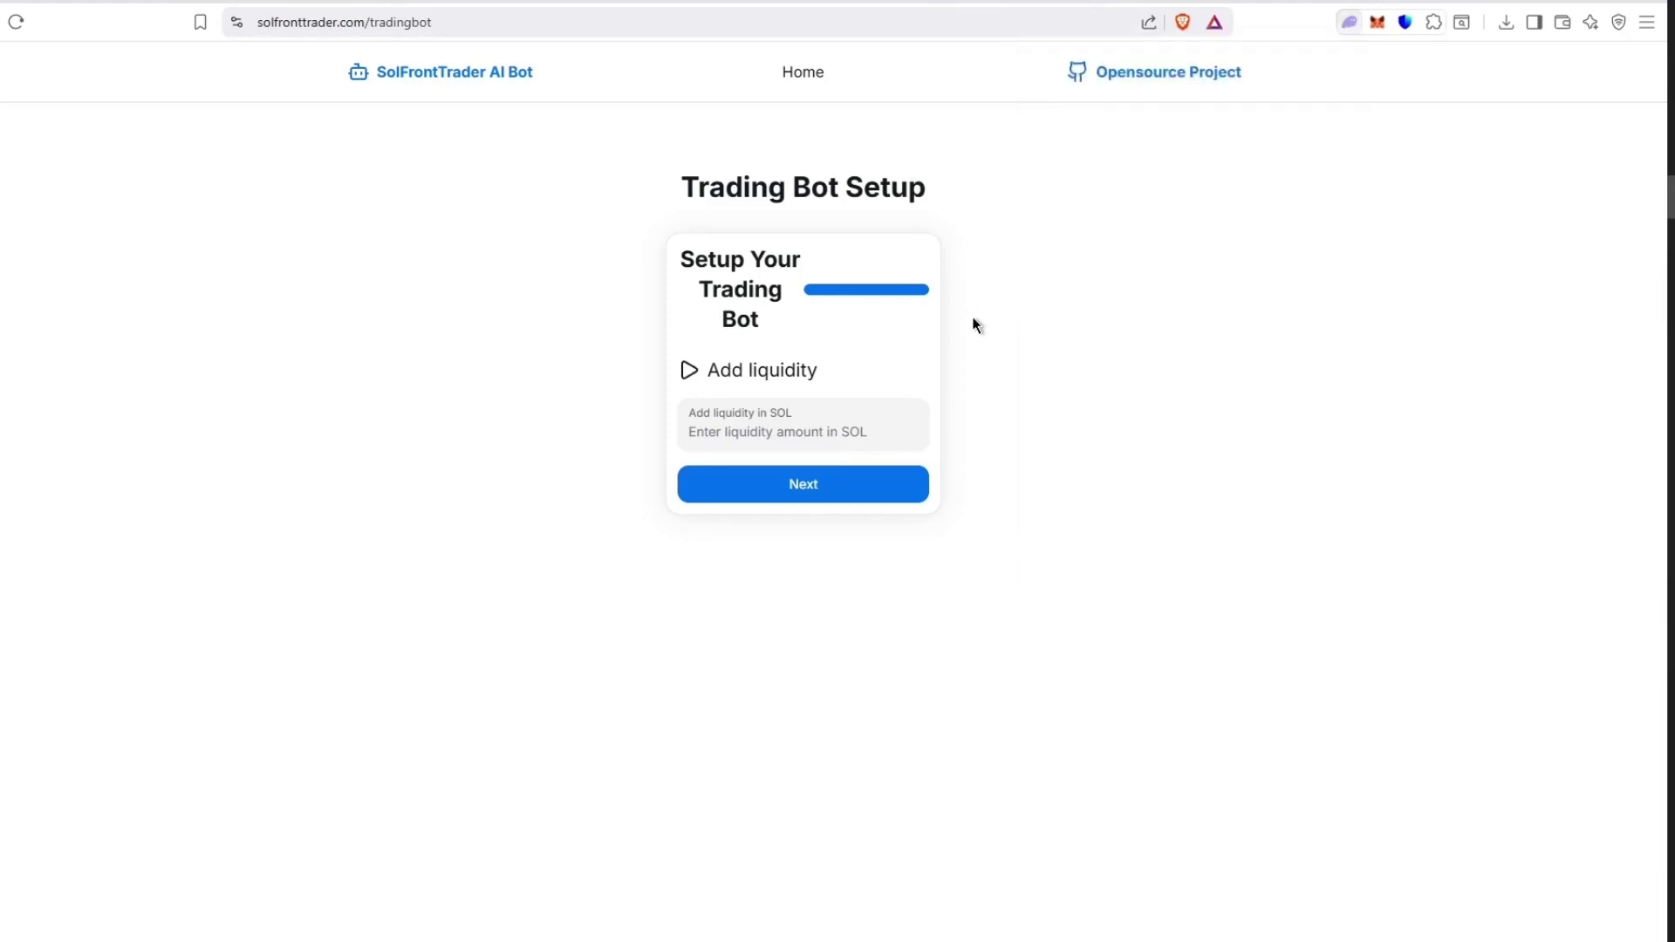
{"action": "left_click", "coordinate": [790, 434]}
{"action": "type", "text": "1"}
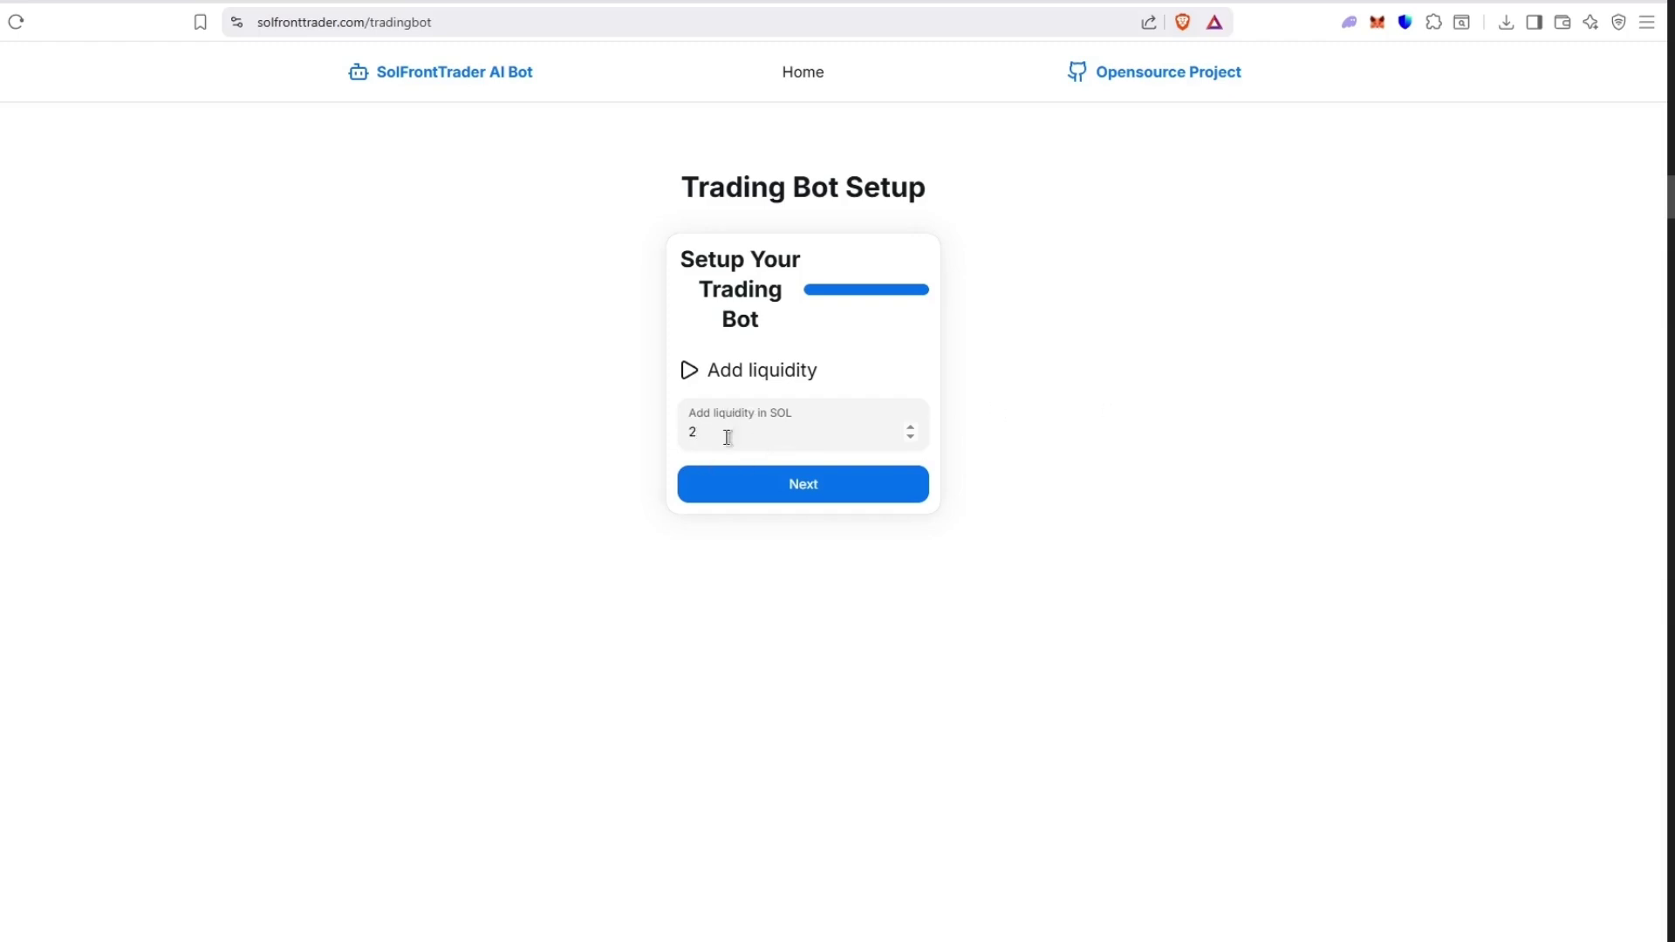
{"action": "left_click", "coordinate": [744, 479]}
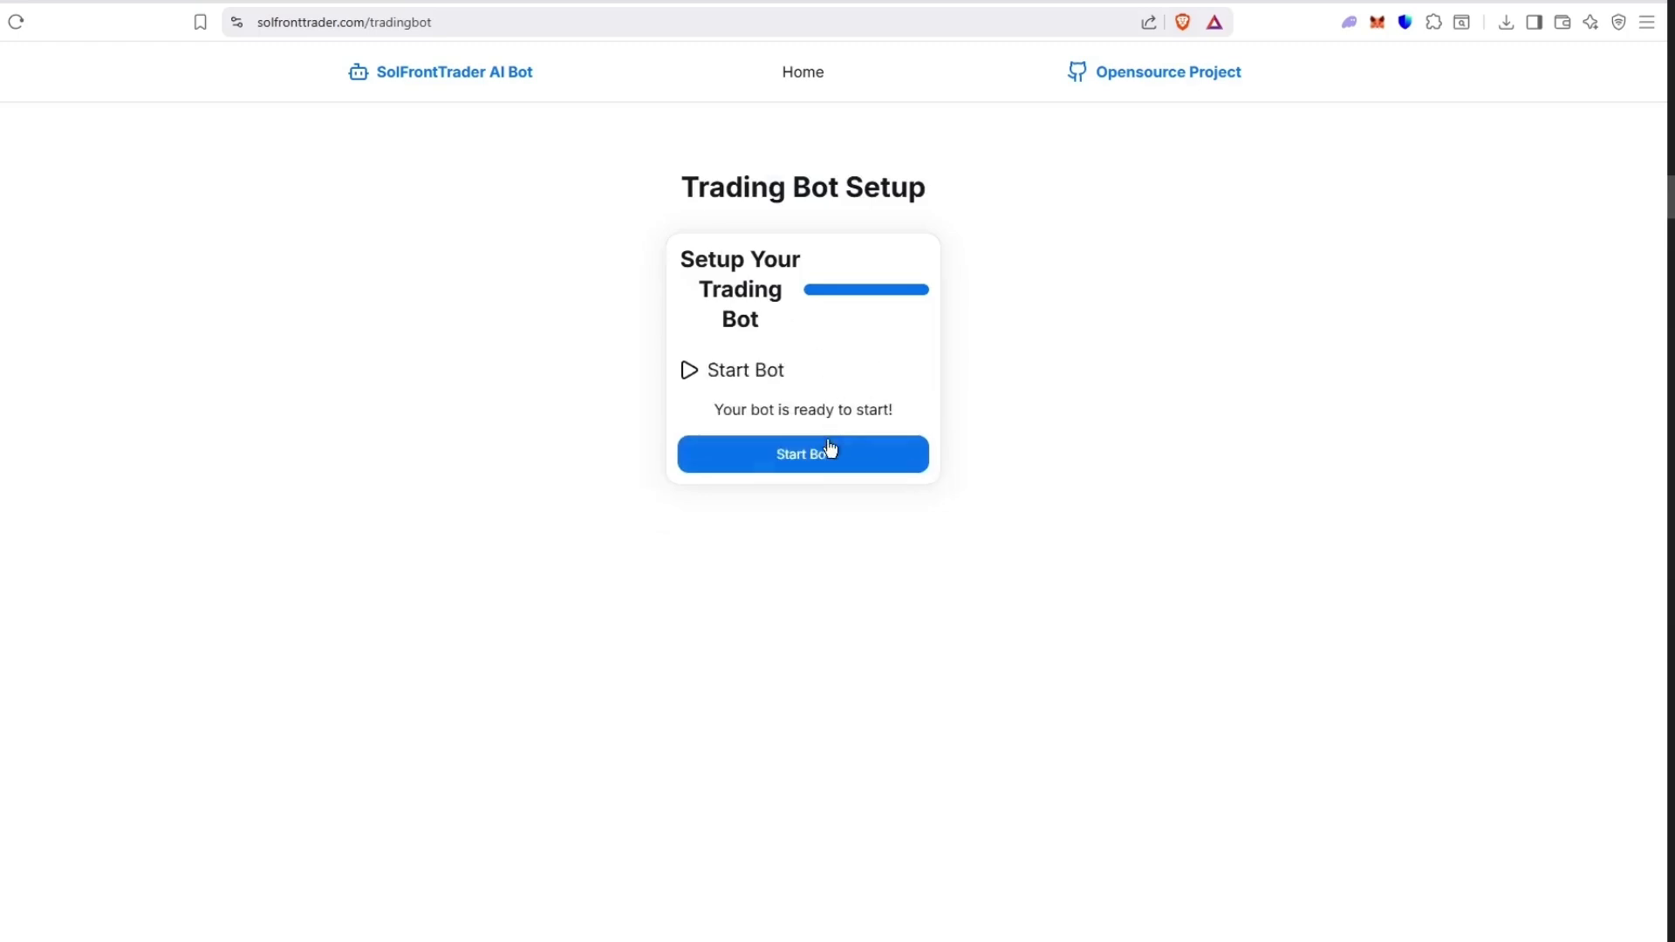
- Launch MevBot_1, let profit climb to about +1.1 SOL, then stop it for payout
{"action": "left_click", "coordinate": [811, 459]}
{"action": "left_click", "coordinate": [811, 458]}
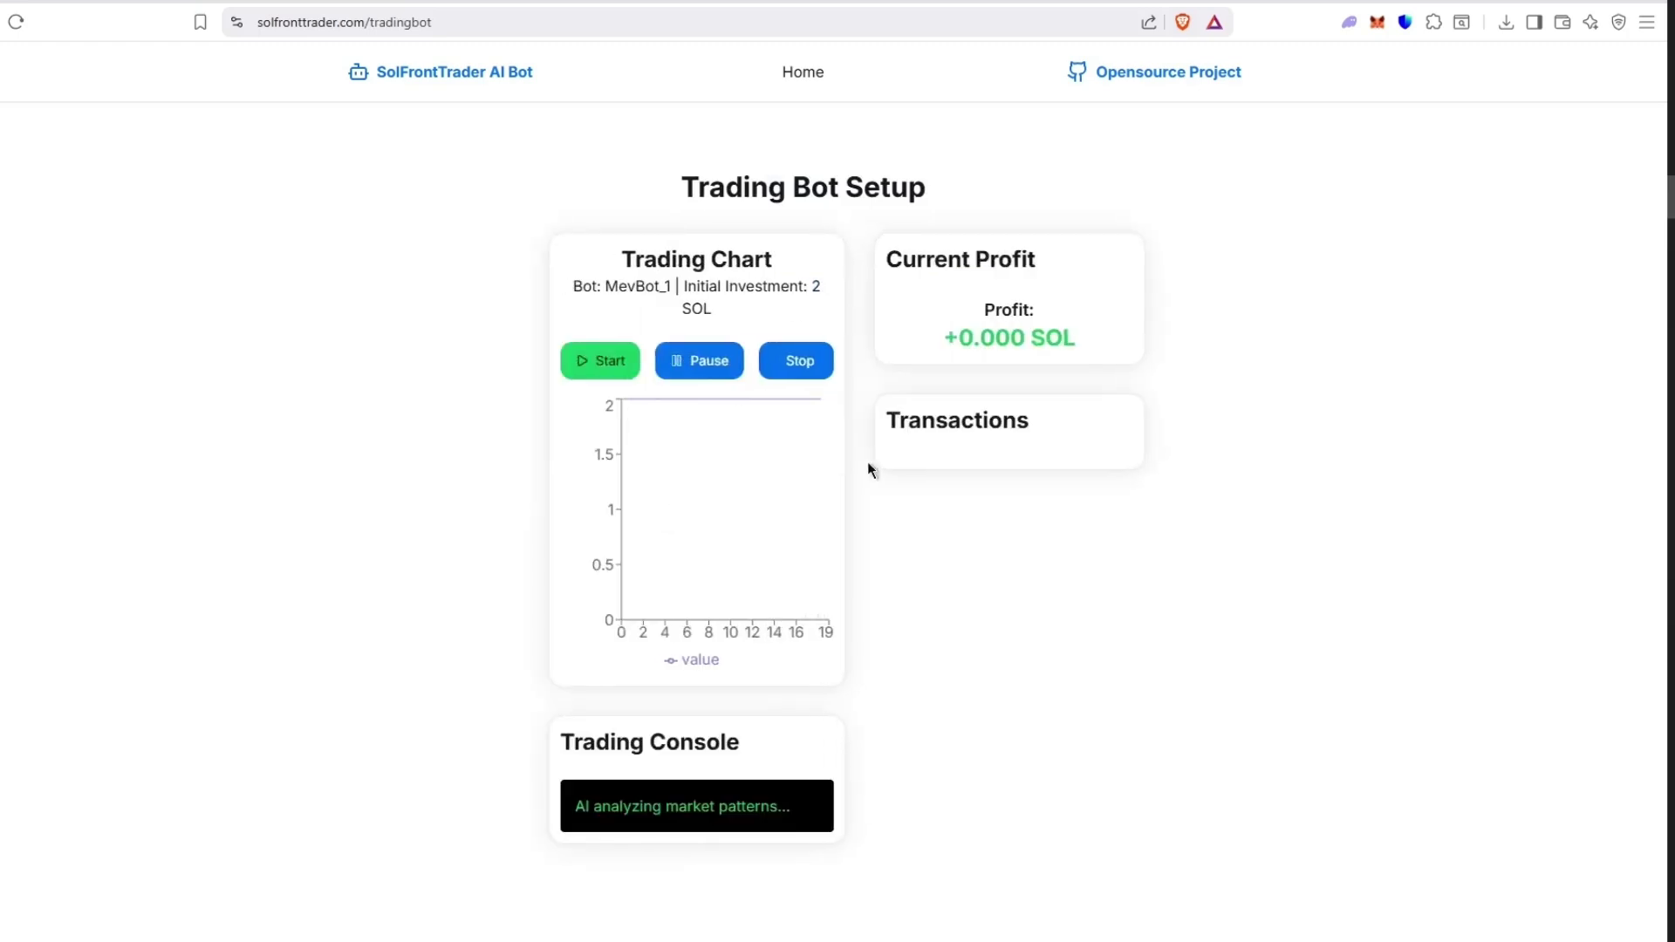
{"action": "left_click_drag", "start_coordinate": [618, 829], "coordinate": [645, 829]}
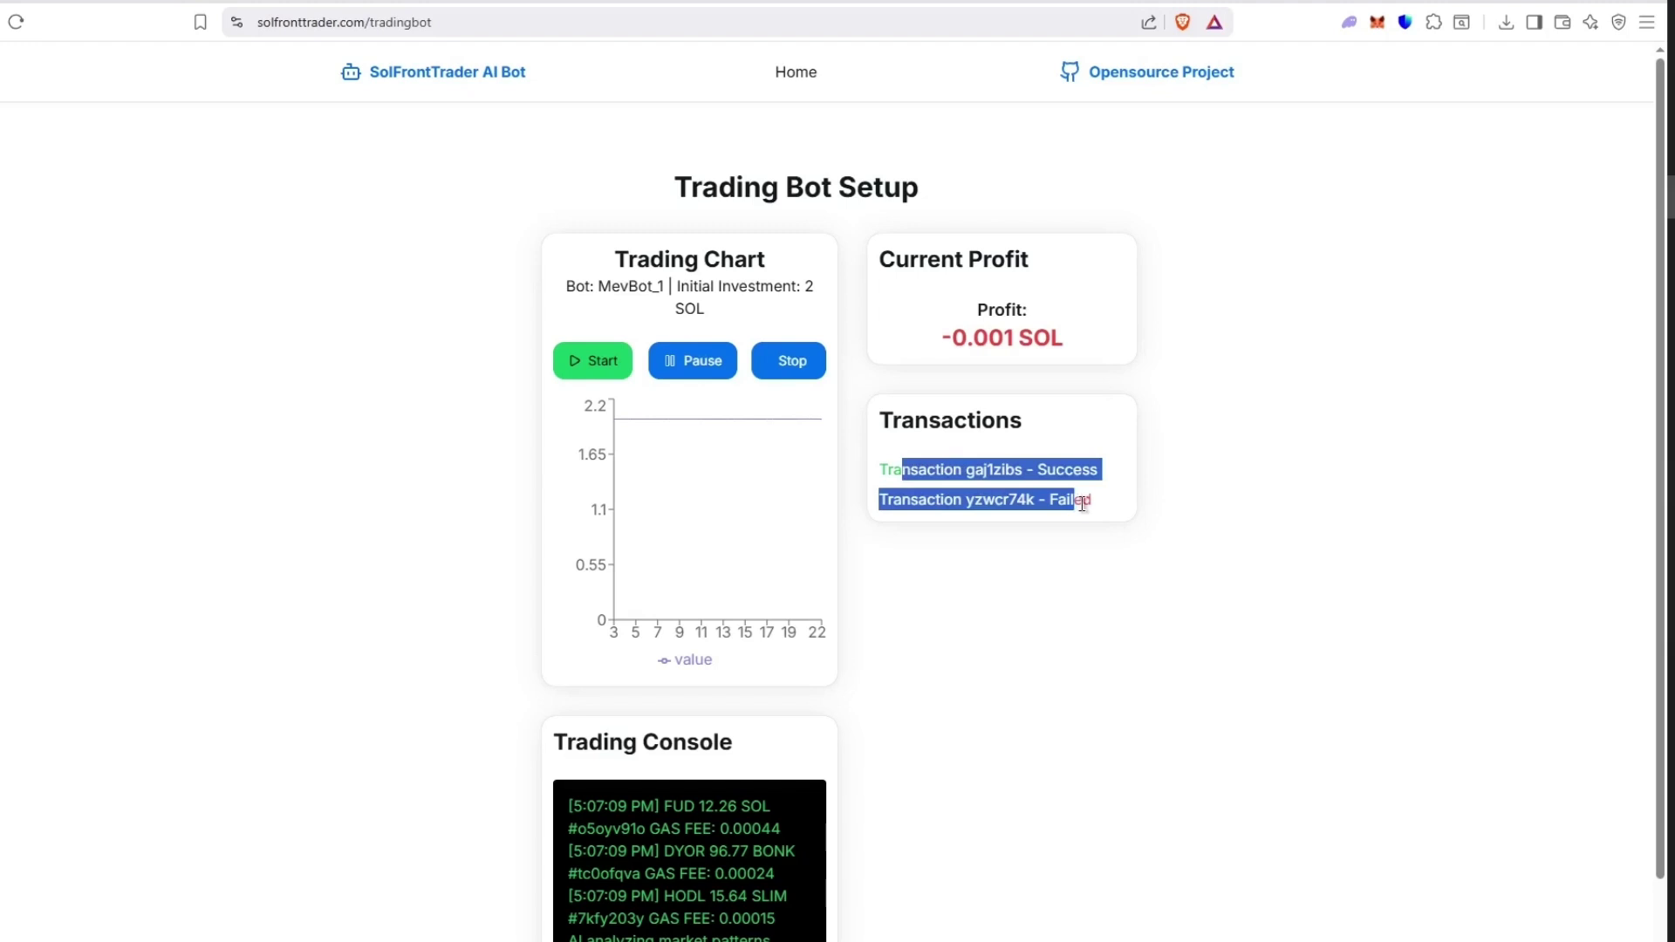
{"action": "left_click", "coordinate": [1232, 491]}
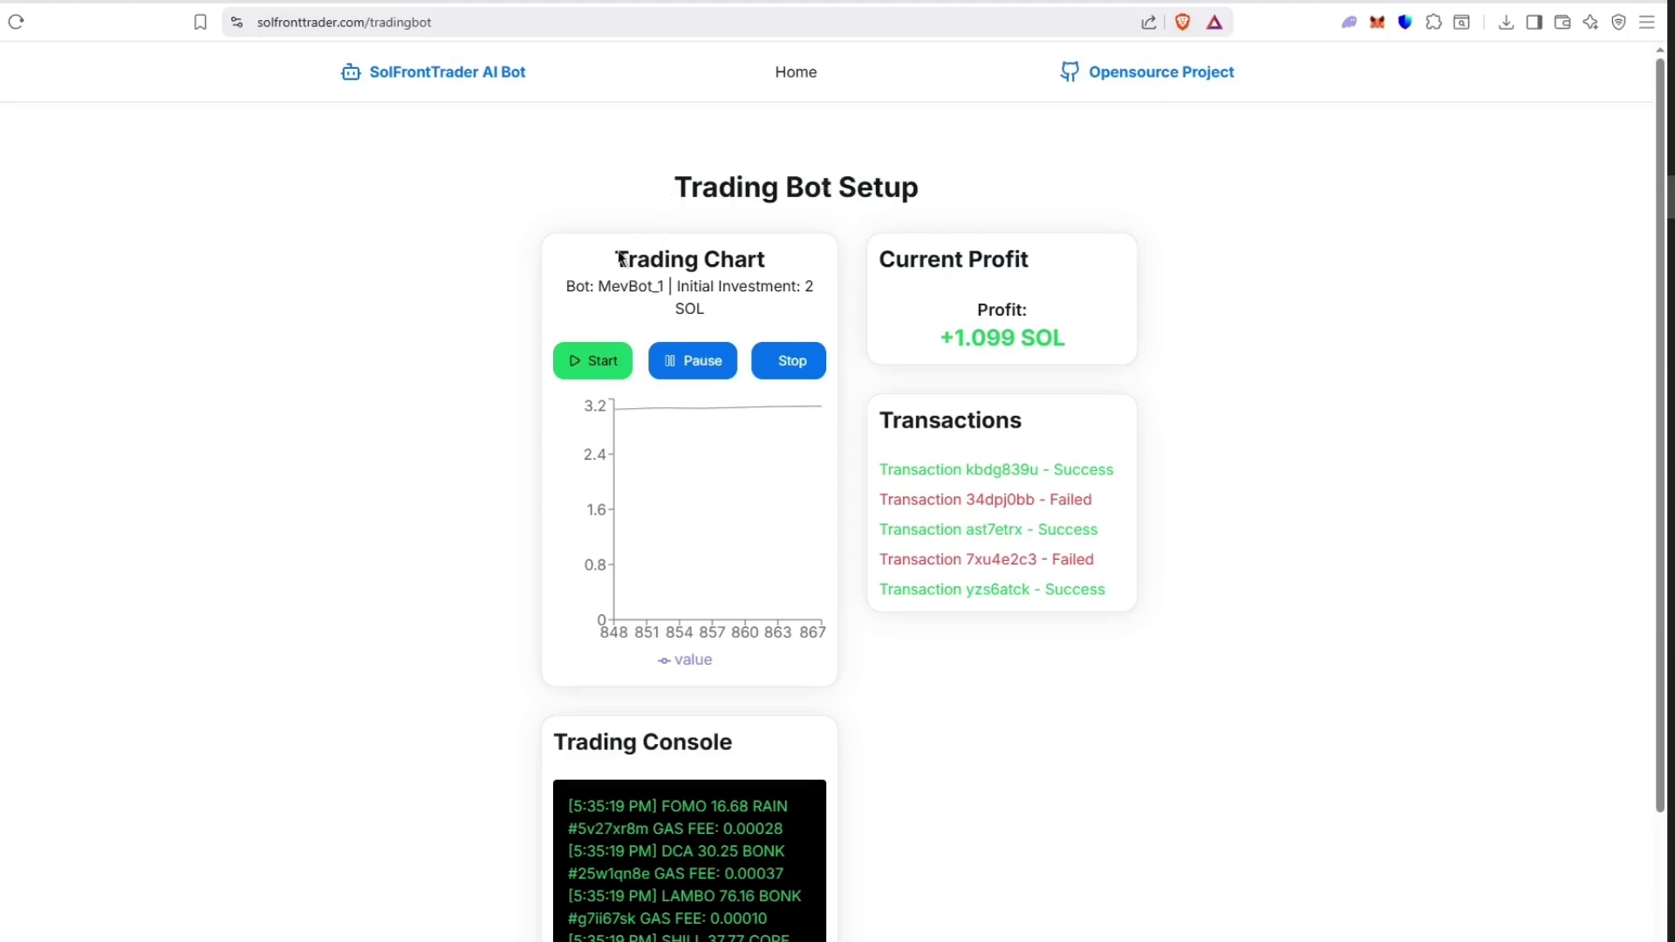
{"action": "left_click_drag", "start_coordinate": [1064, 332], "coordinate": [1014, 337]}
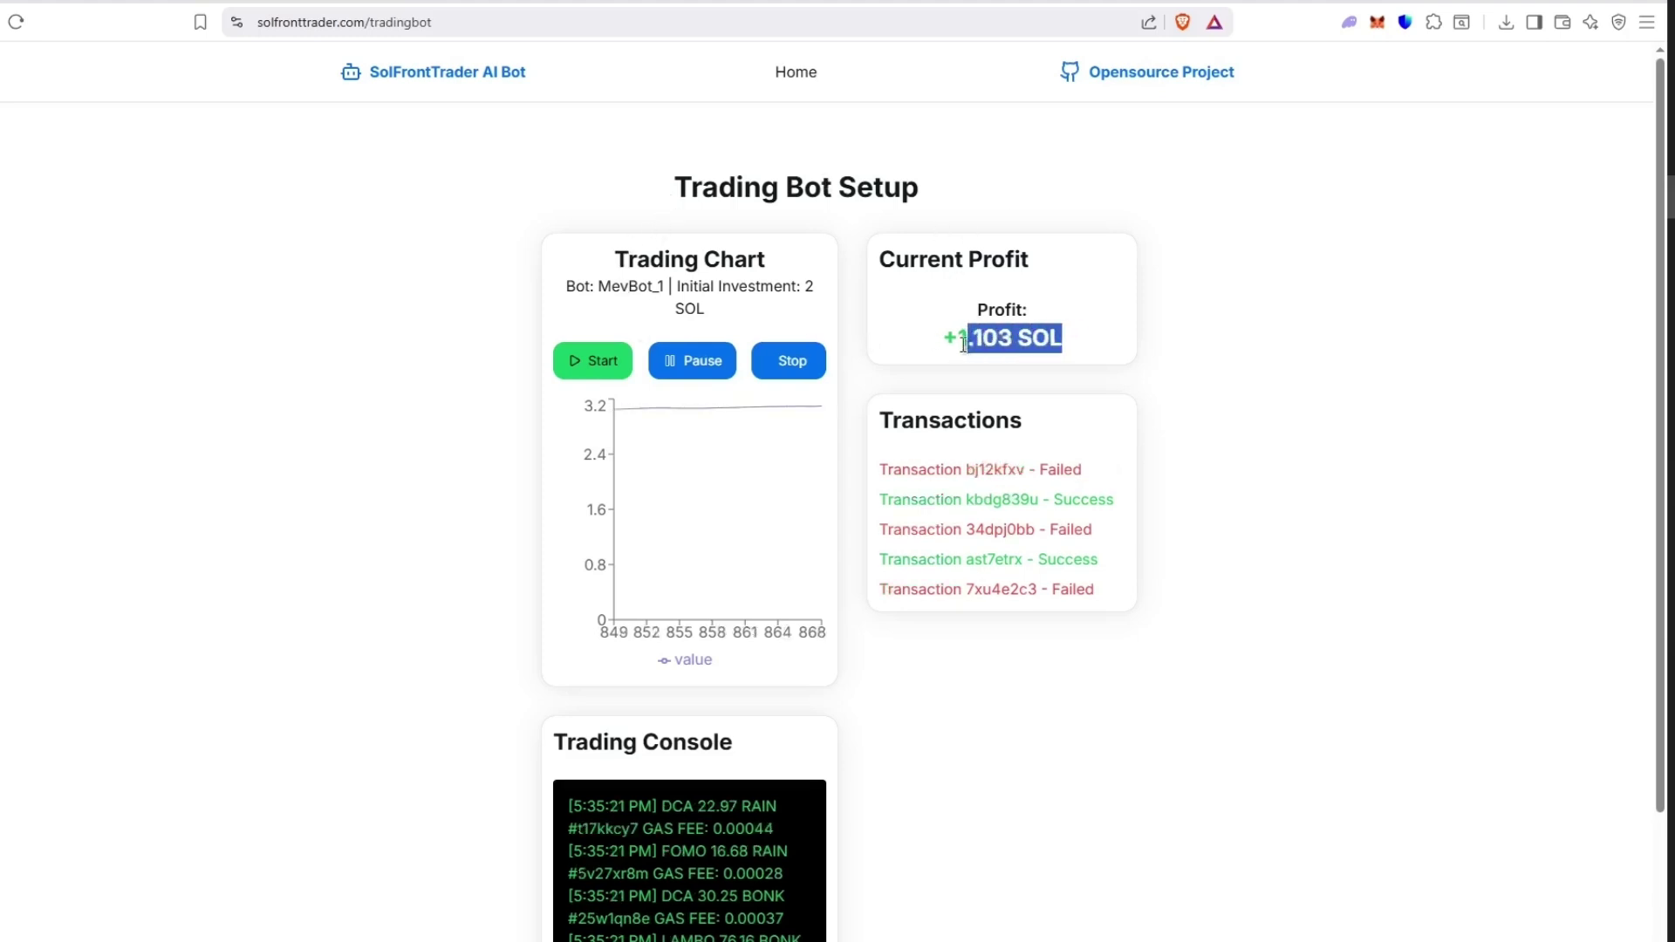
{"action": "left_click", "coordinate": [1105, 336]}
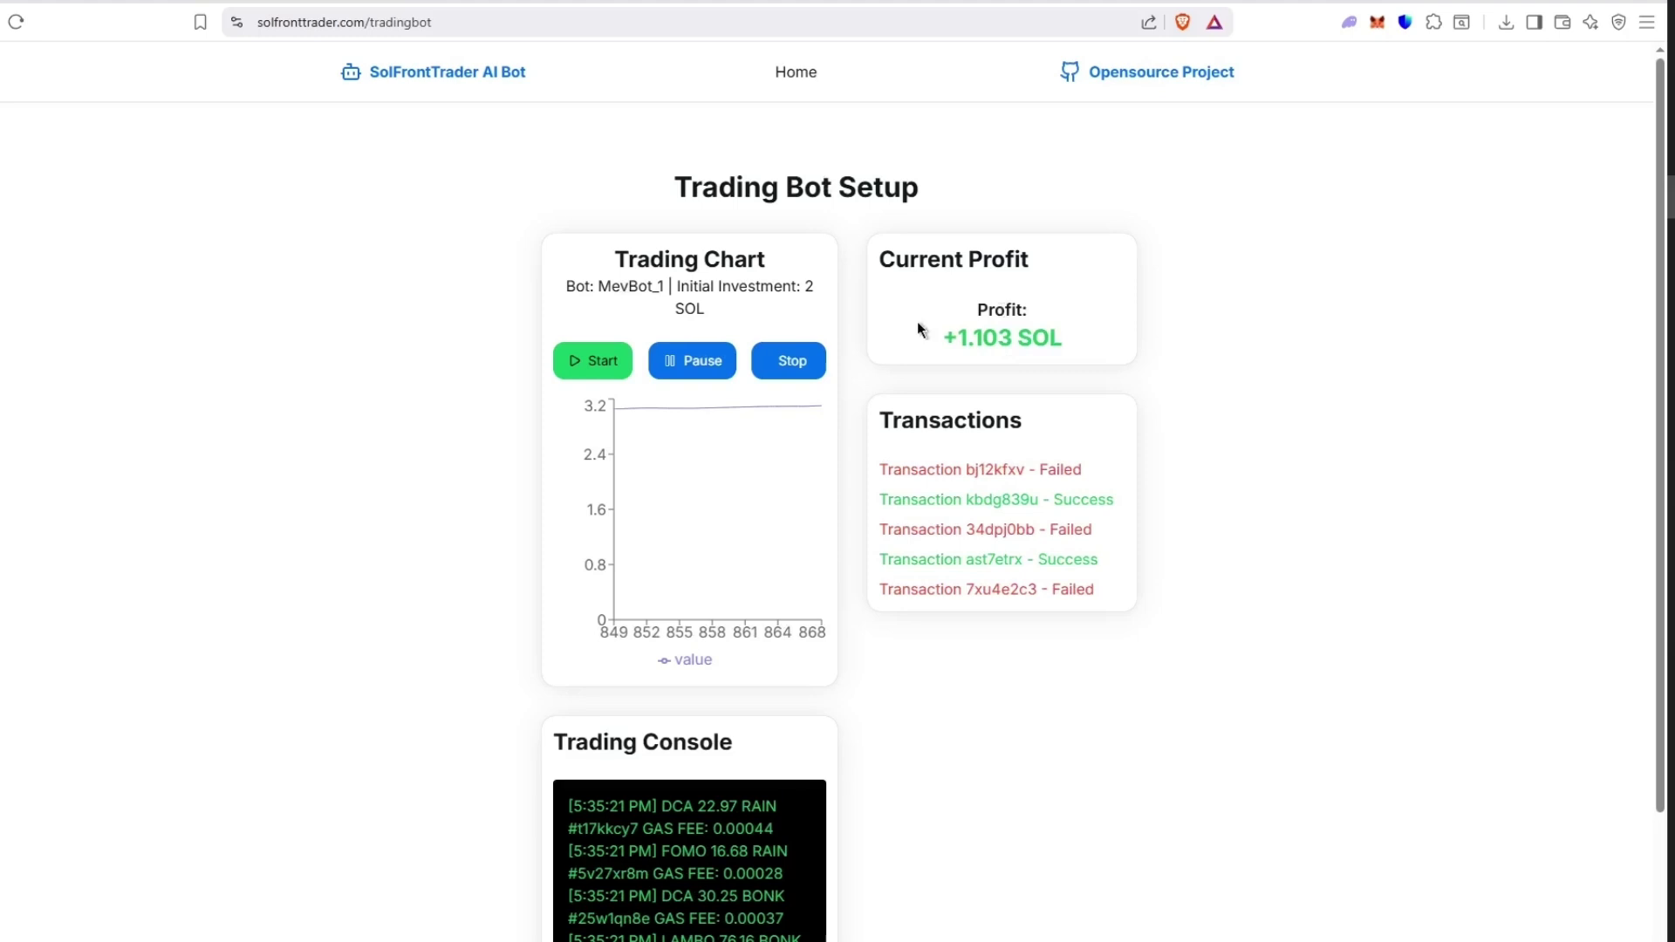
{"action": "left_click", "coordinate": [798, 366]}
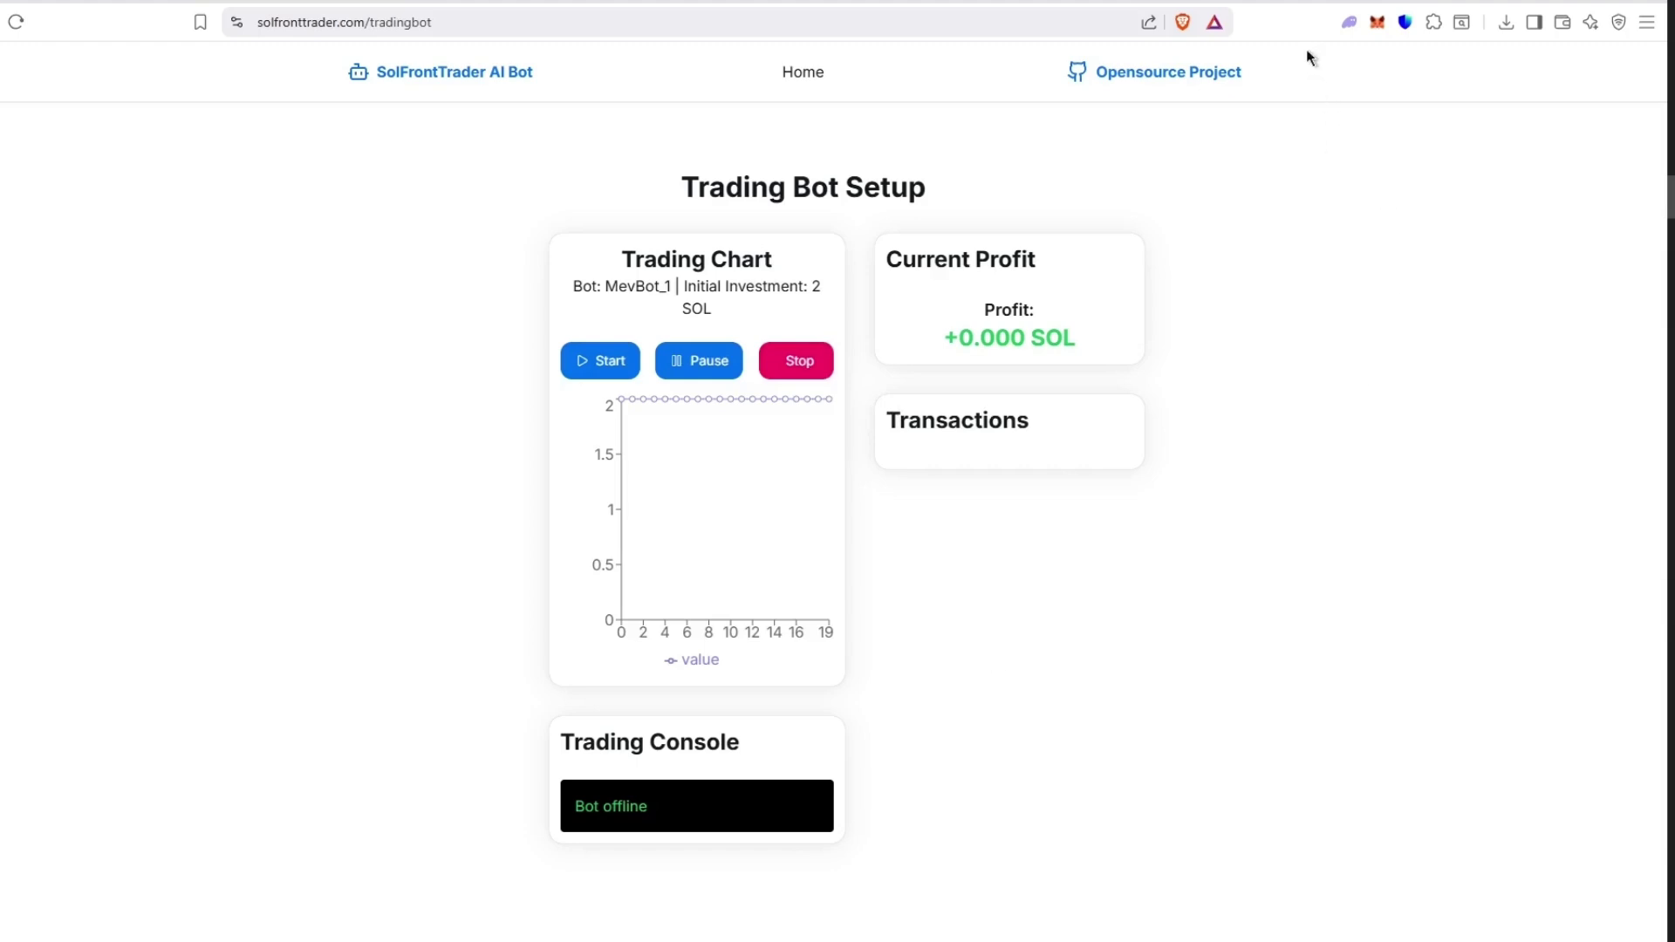
- Open the Received +1.1 SOL entry in Phantom's Recent Activity
{"action": "left_click", "coordinate": [1349, 23]}
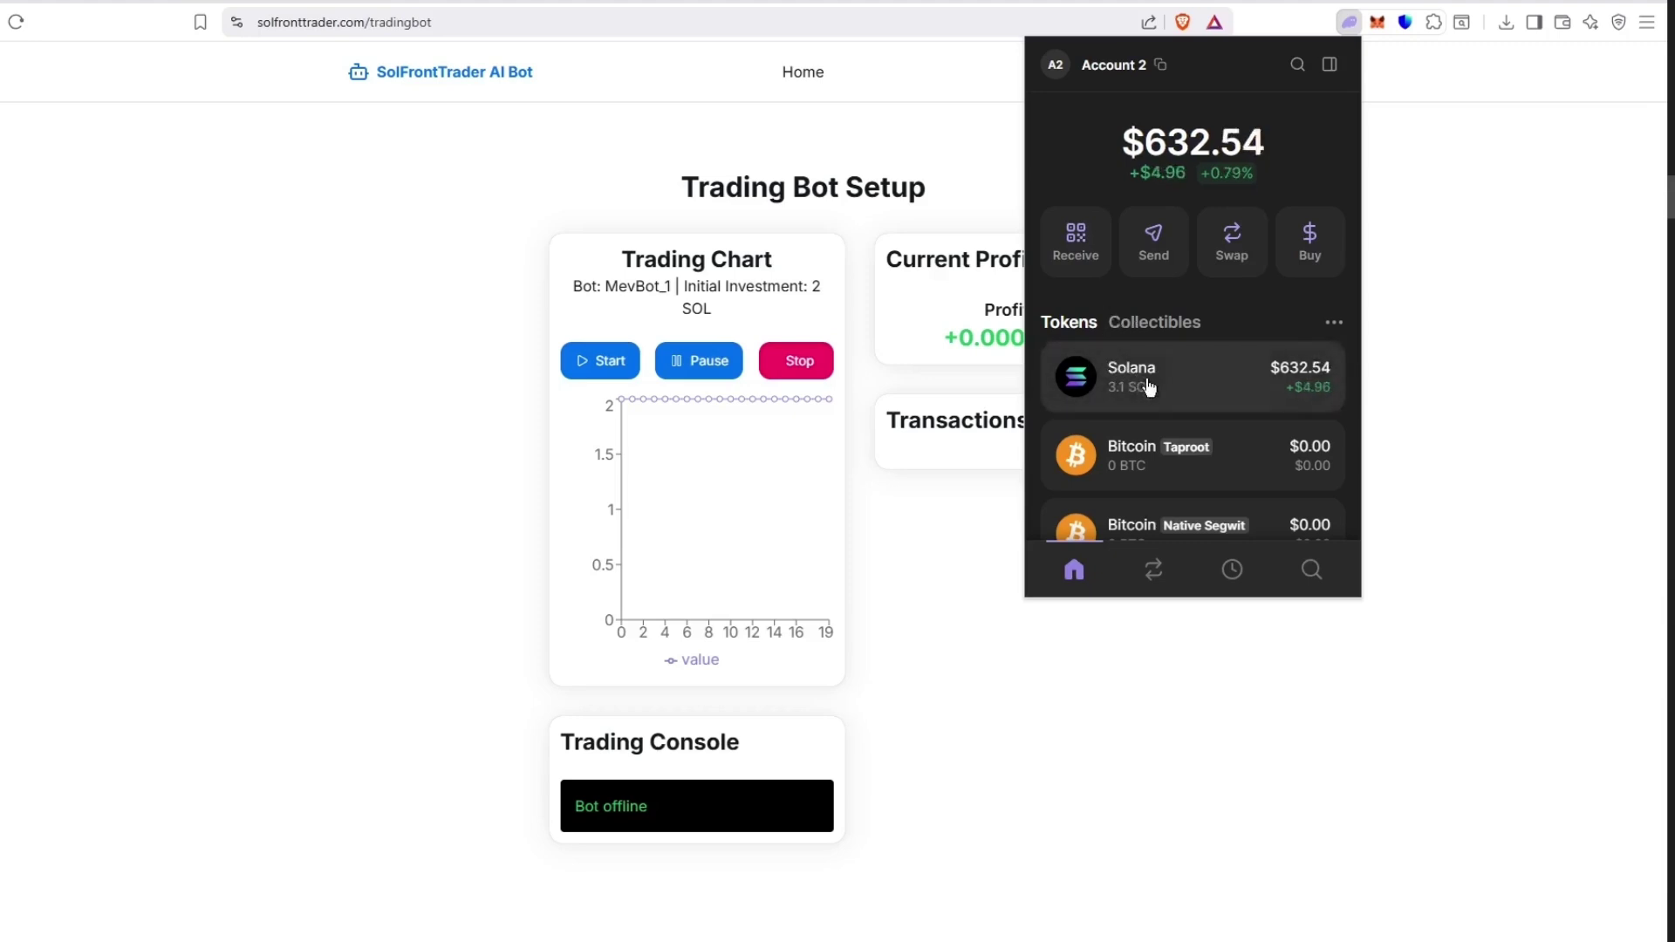
{"action": "left_click", "coordinate": [1231, 571]}
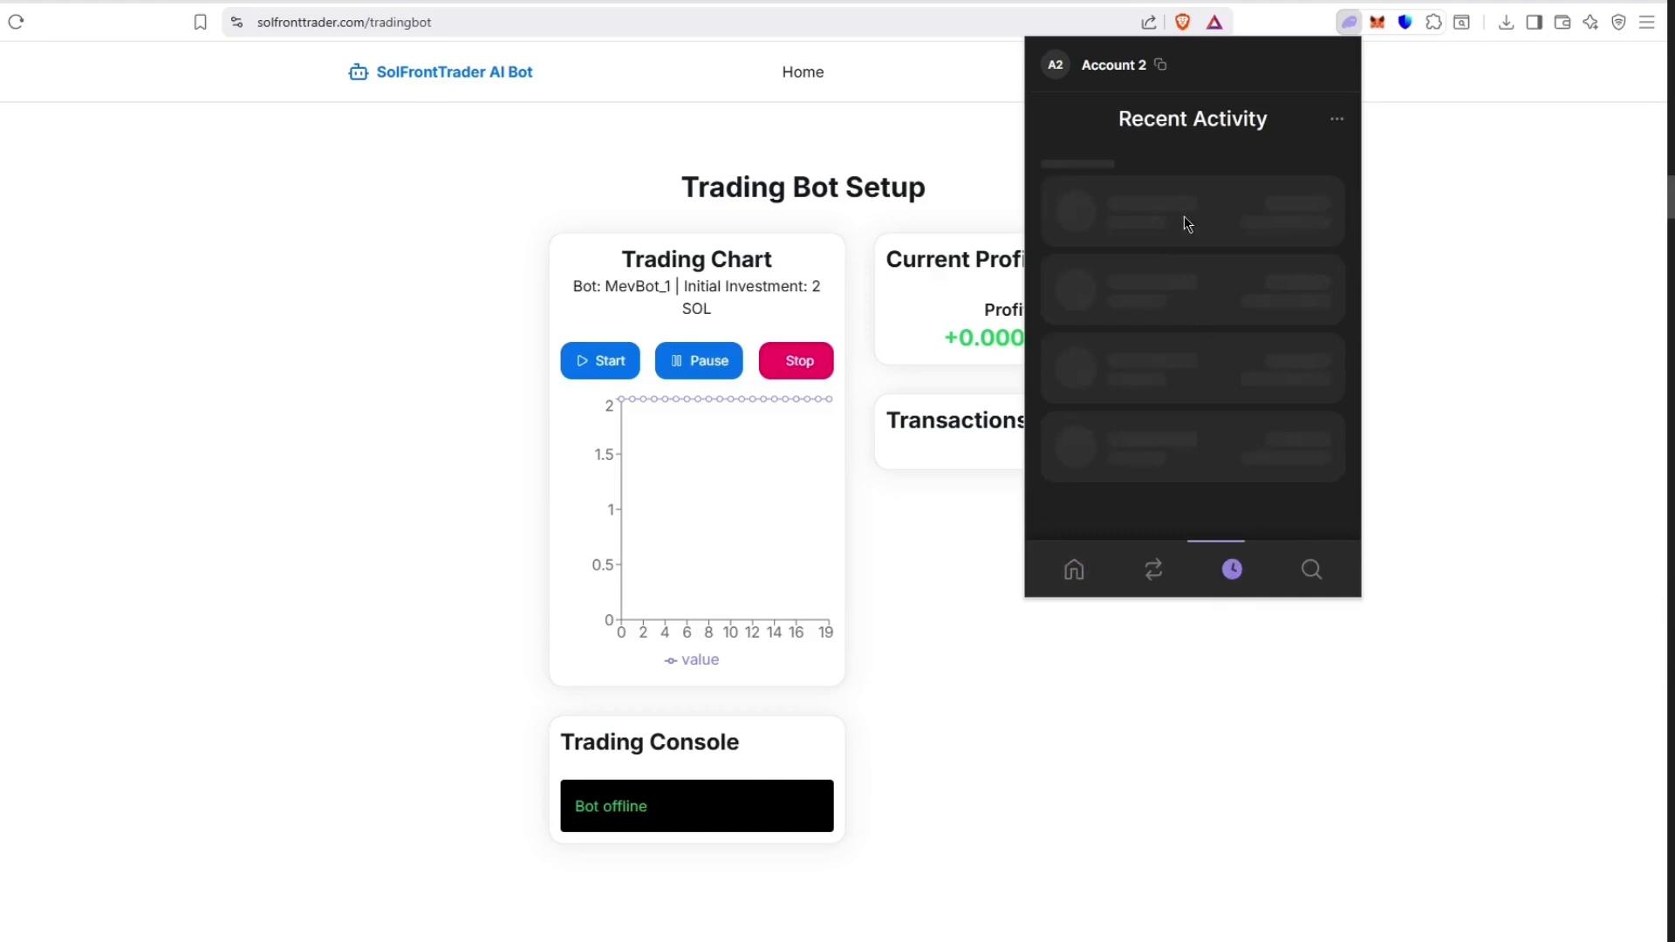
{"action": "left_click", "coordinate": [1204, 220]}
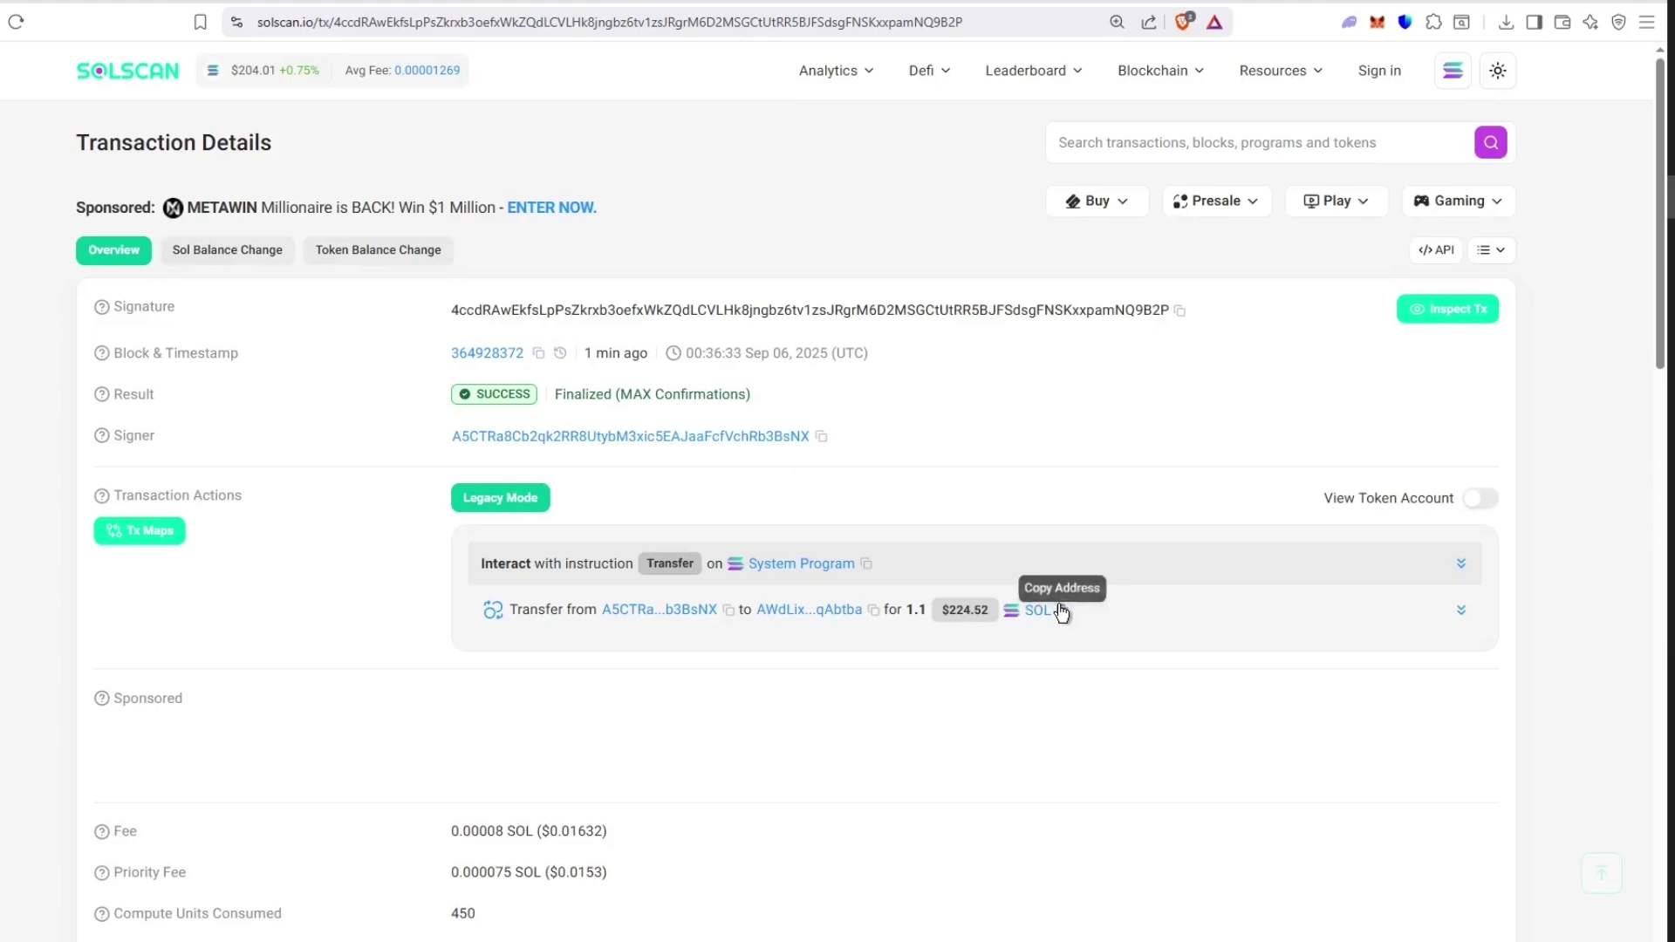
- Check the 1.1 SOL amount on Solscan's transfer details, then bring up Phantom
{"action": "left_click_drag", "start_coordinate": [1056, 611], "coordinate": [980, 616]}
{"action": "left_click", "coordinate": [1017, 512]}
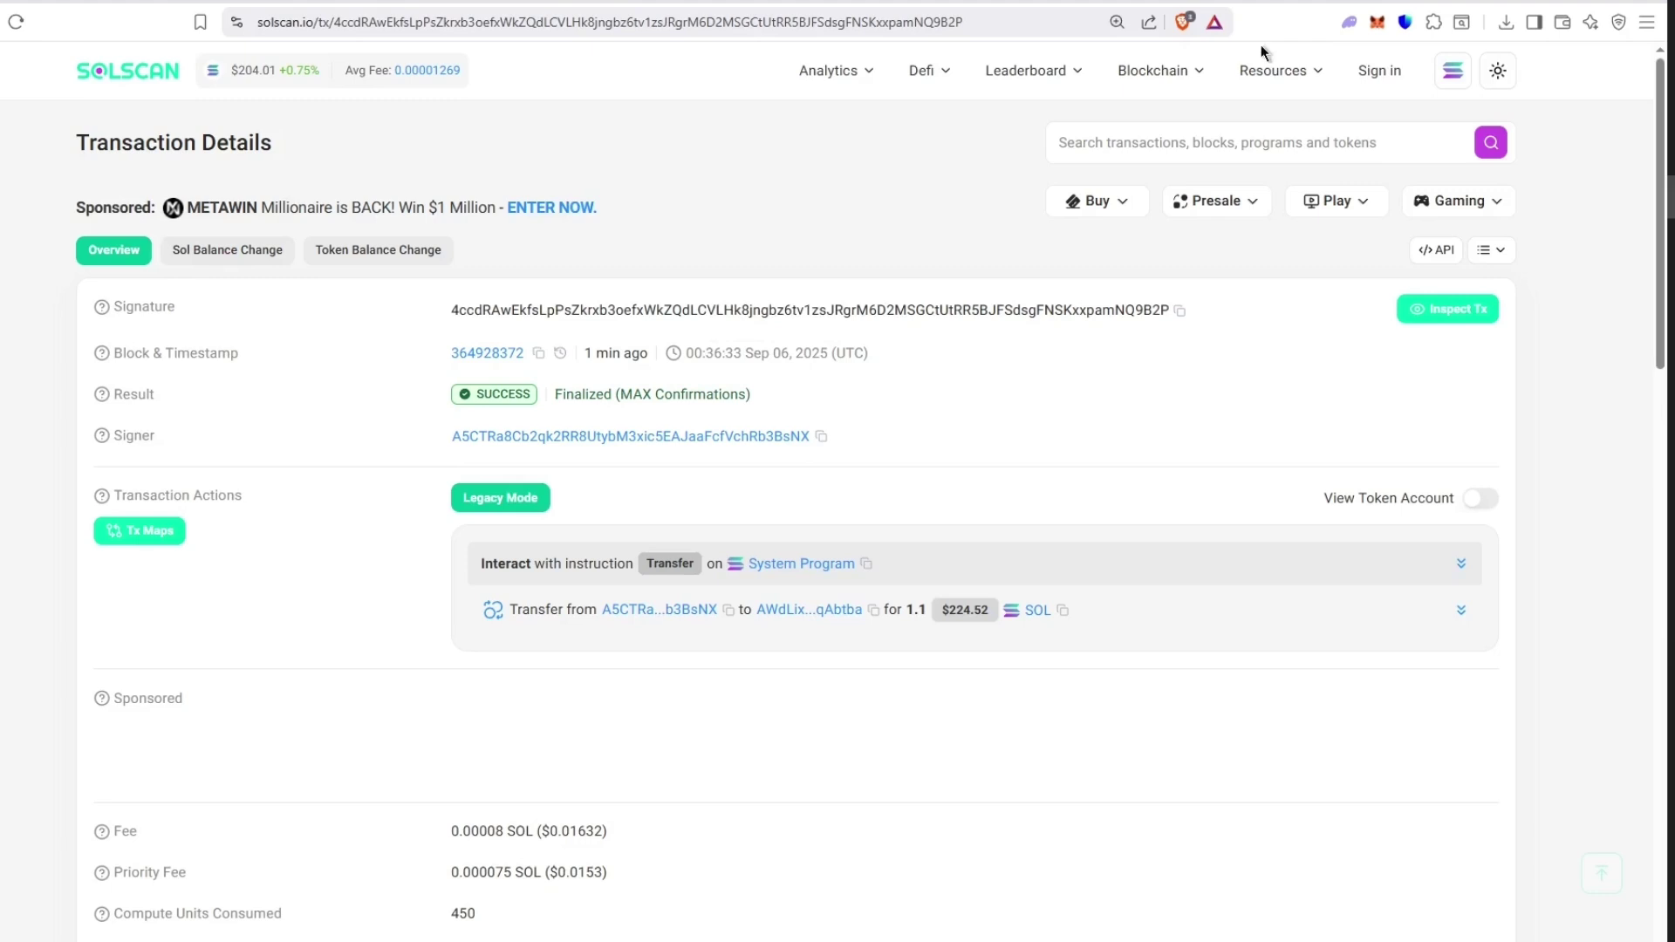
{"action": "left_click", "coordinate": [1343, 22]}
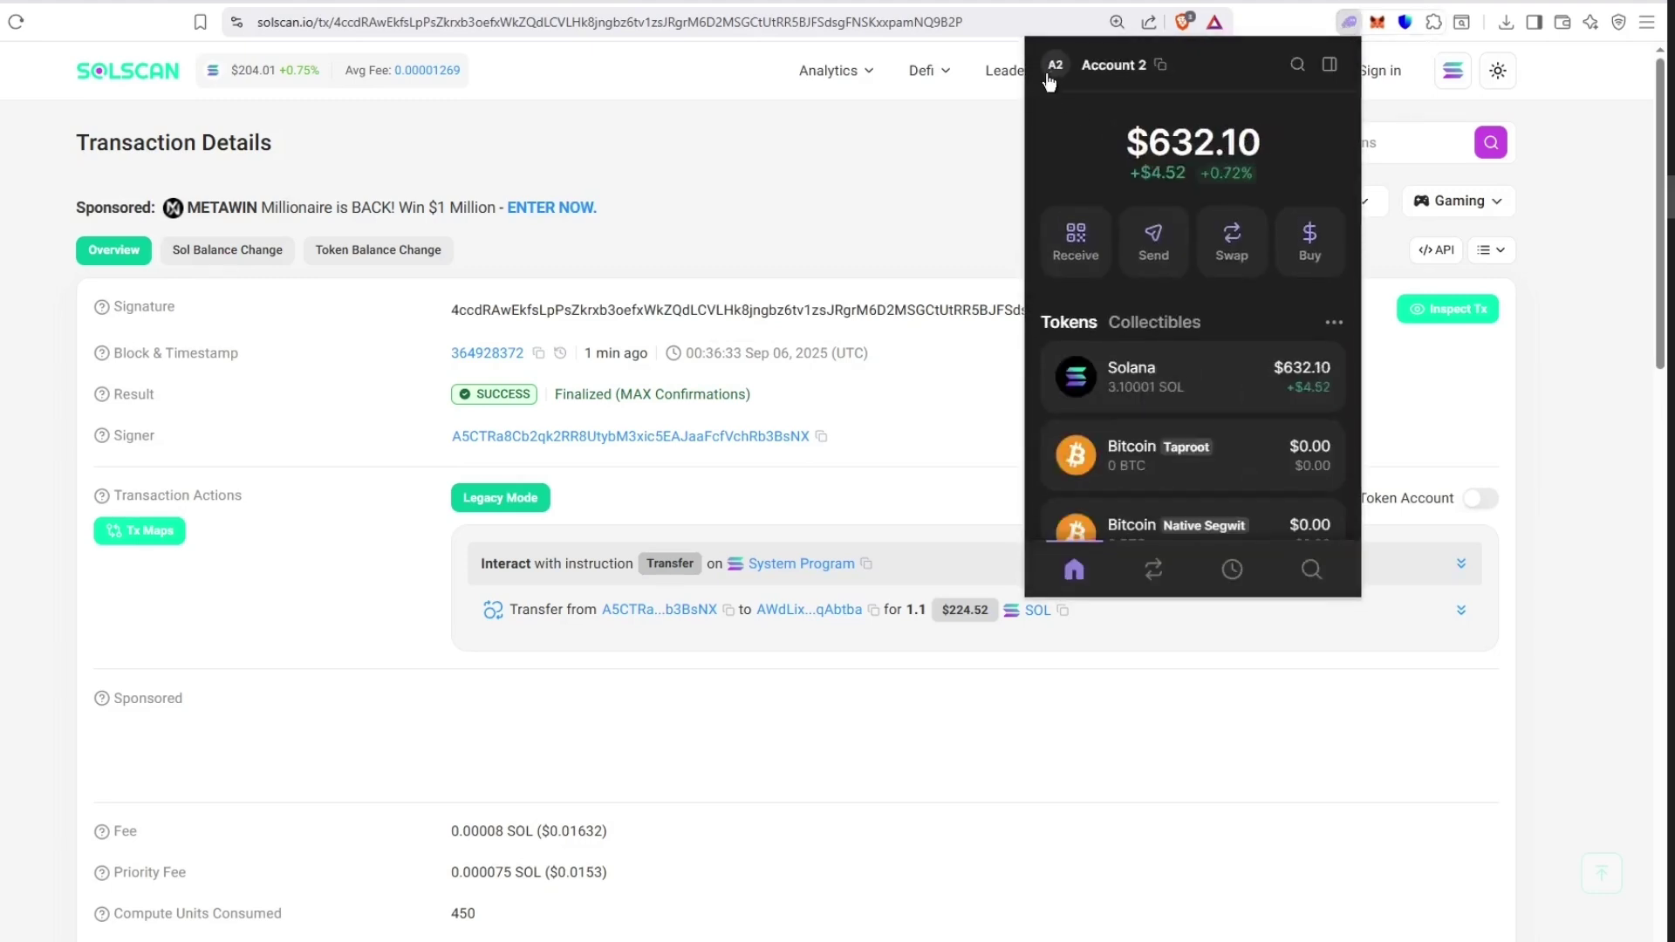
- Send 3.08 SOL from Account 2 to Account 1, then view Account 1's 4.58188 SOL balance
{"action": "left_click", "coordinate": [1055, 65]}
{"action": "mouse_move", "coordinate": [1063, 216]}
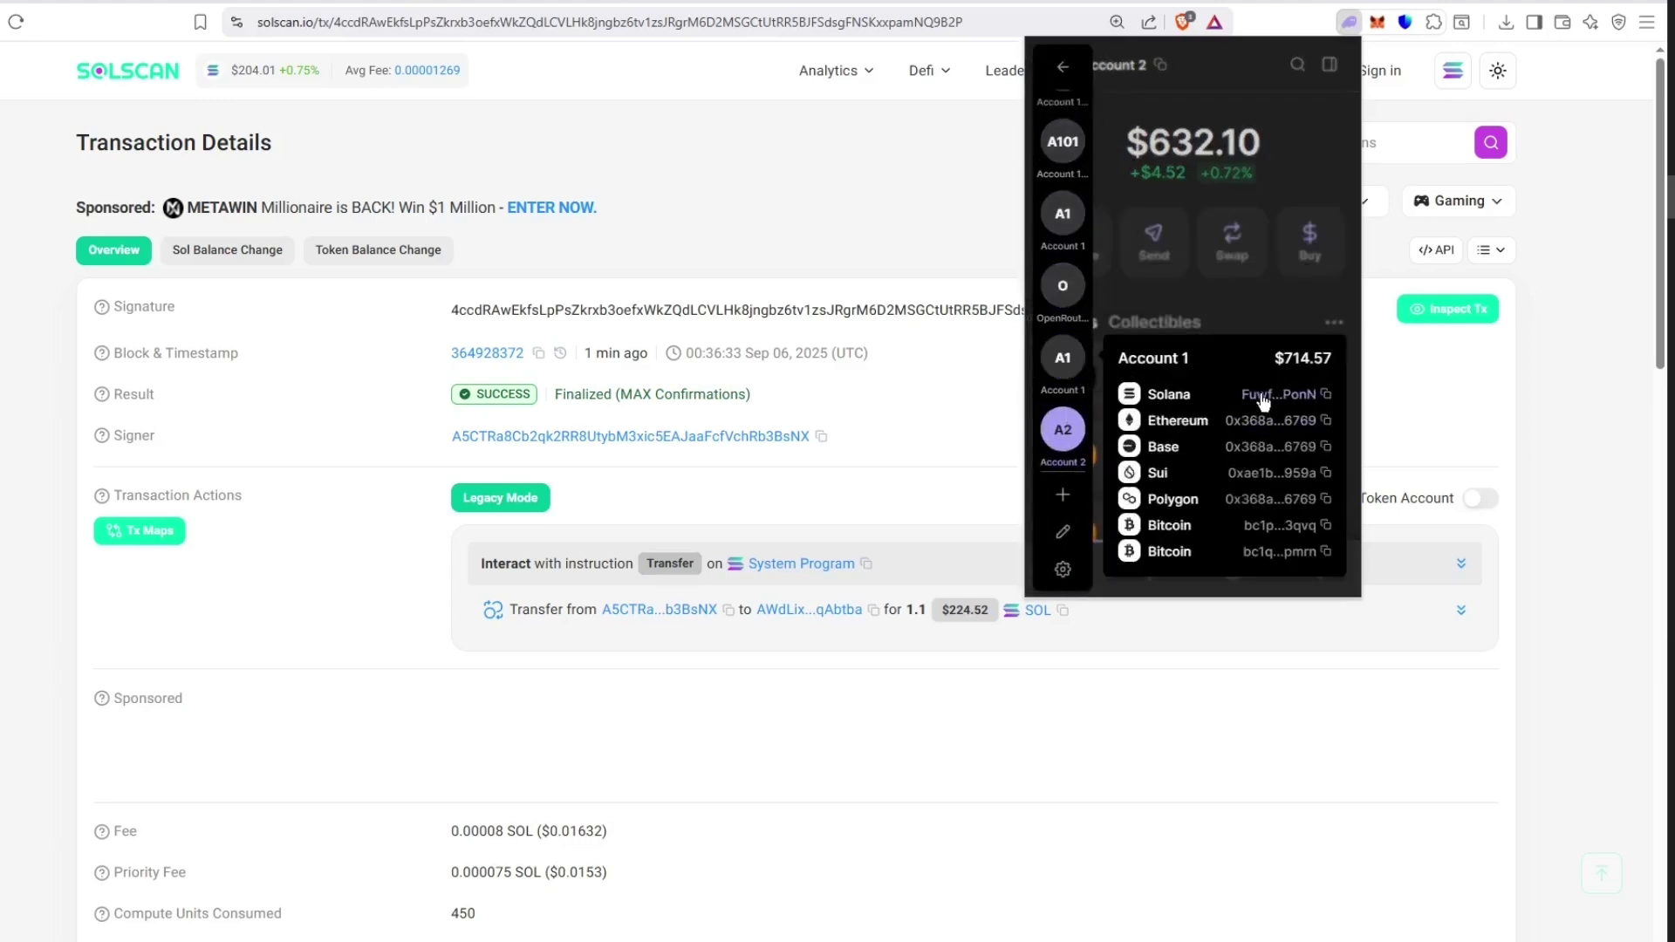
{"action": "left_click", "coordinate": [1177, 196]}
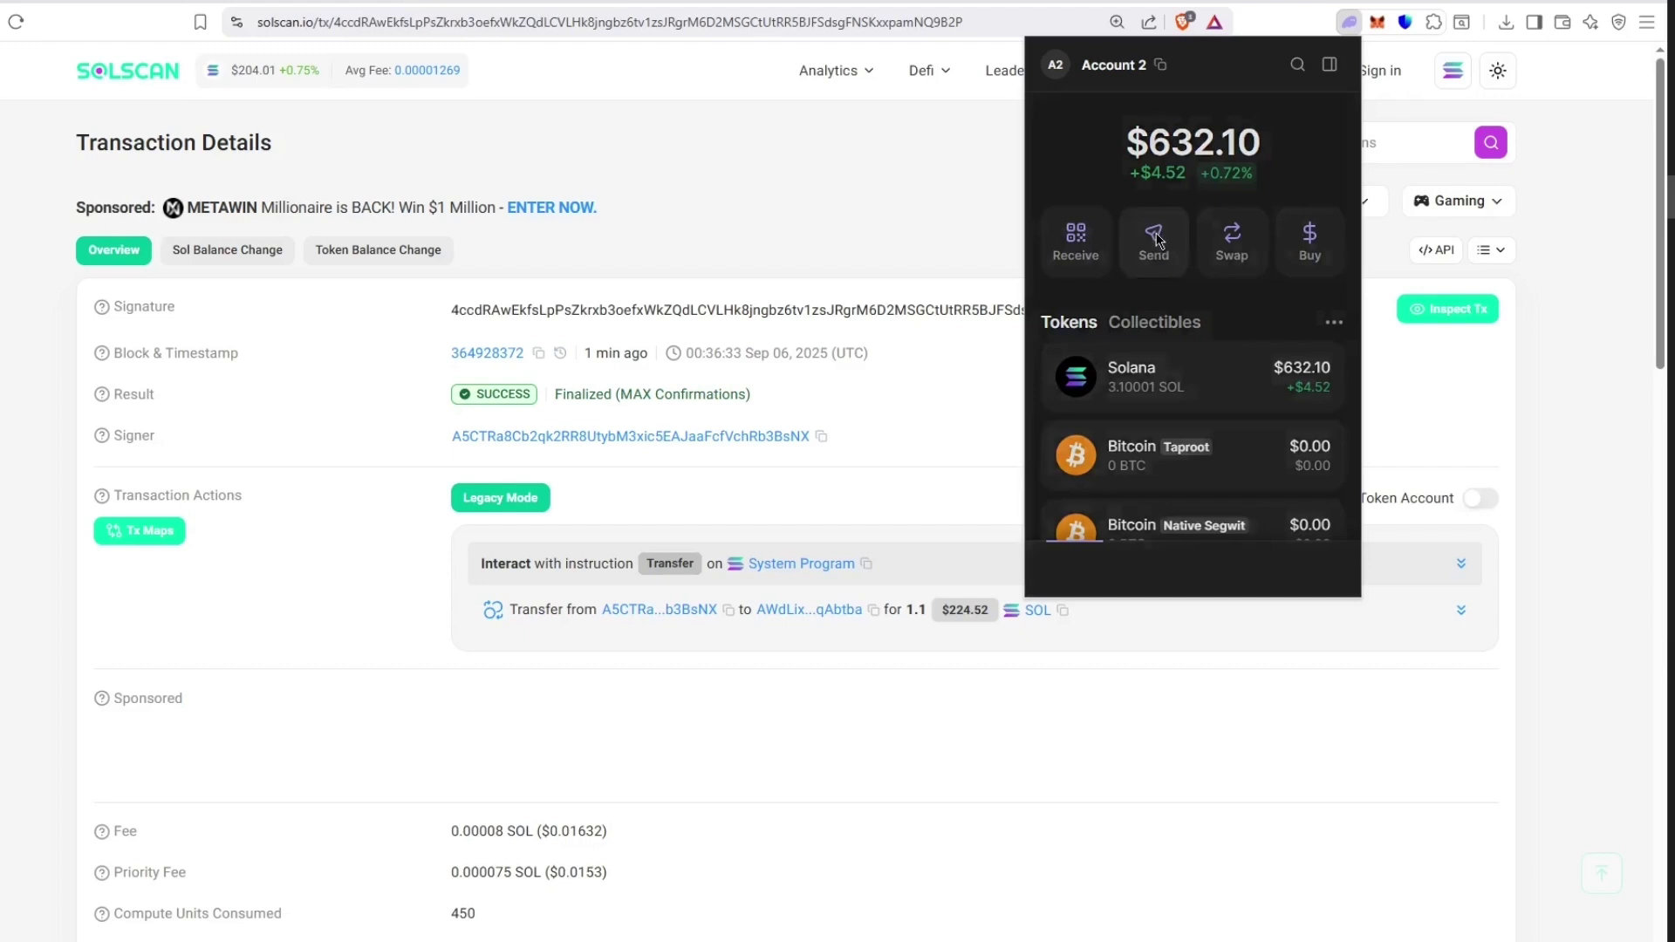
{"action": "left_click", "coordinate": [1158, 242]}
{"action": "left_click", "coordinate": [1145, 213]}
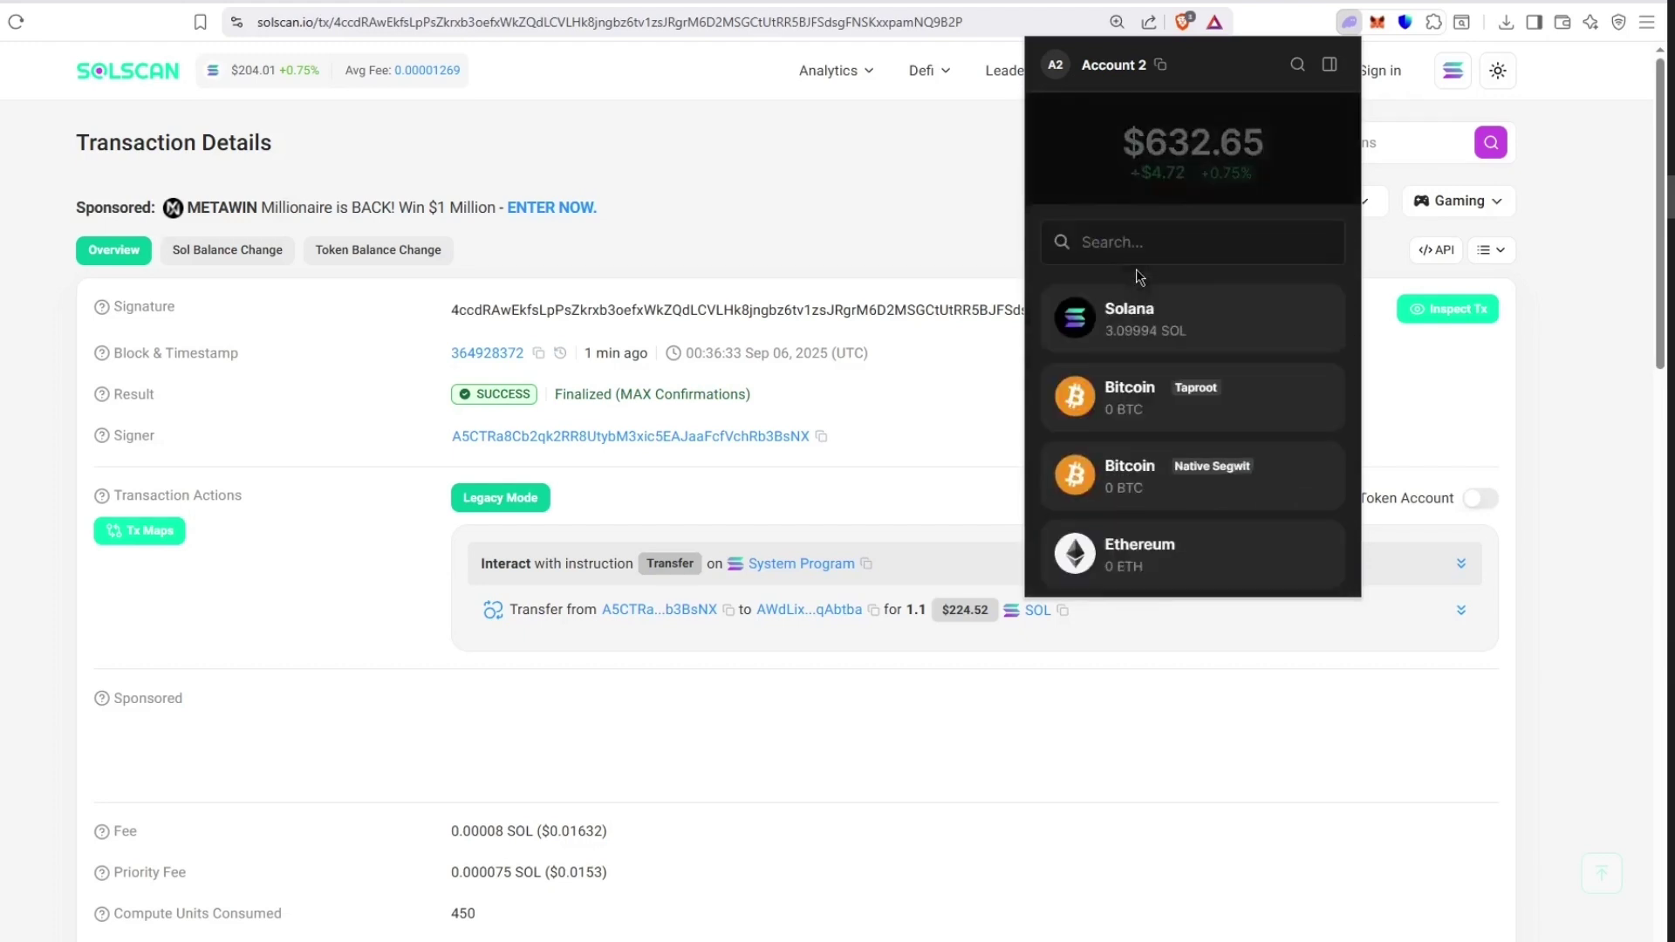
{"action": "left_click", "coordinate": [1160, 315]}
{"action": "type", "text": "3.08"}
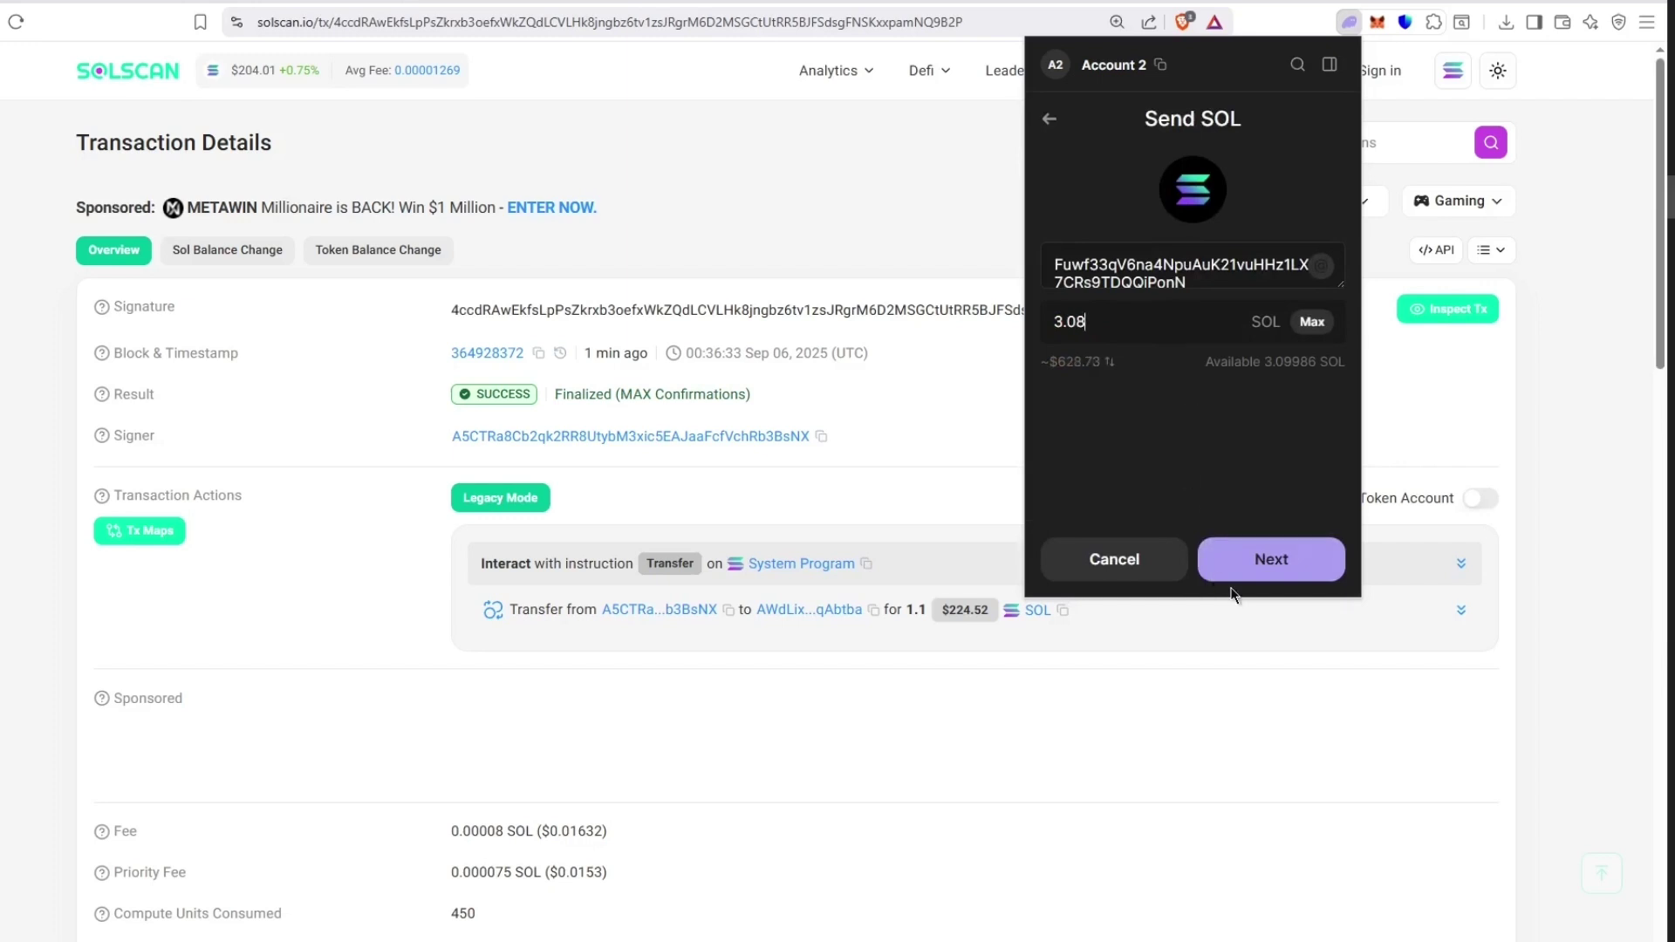
{"action": "left_click", "coordinate": [1224, 565]}
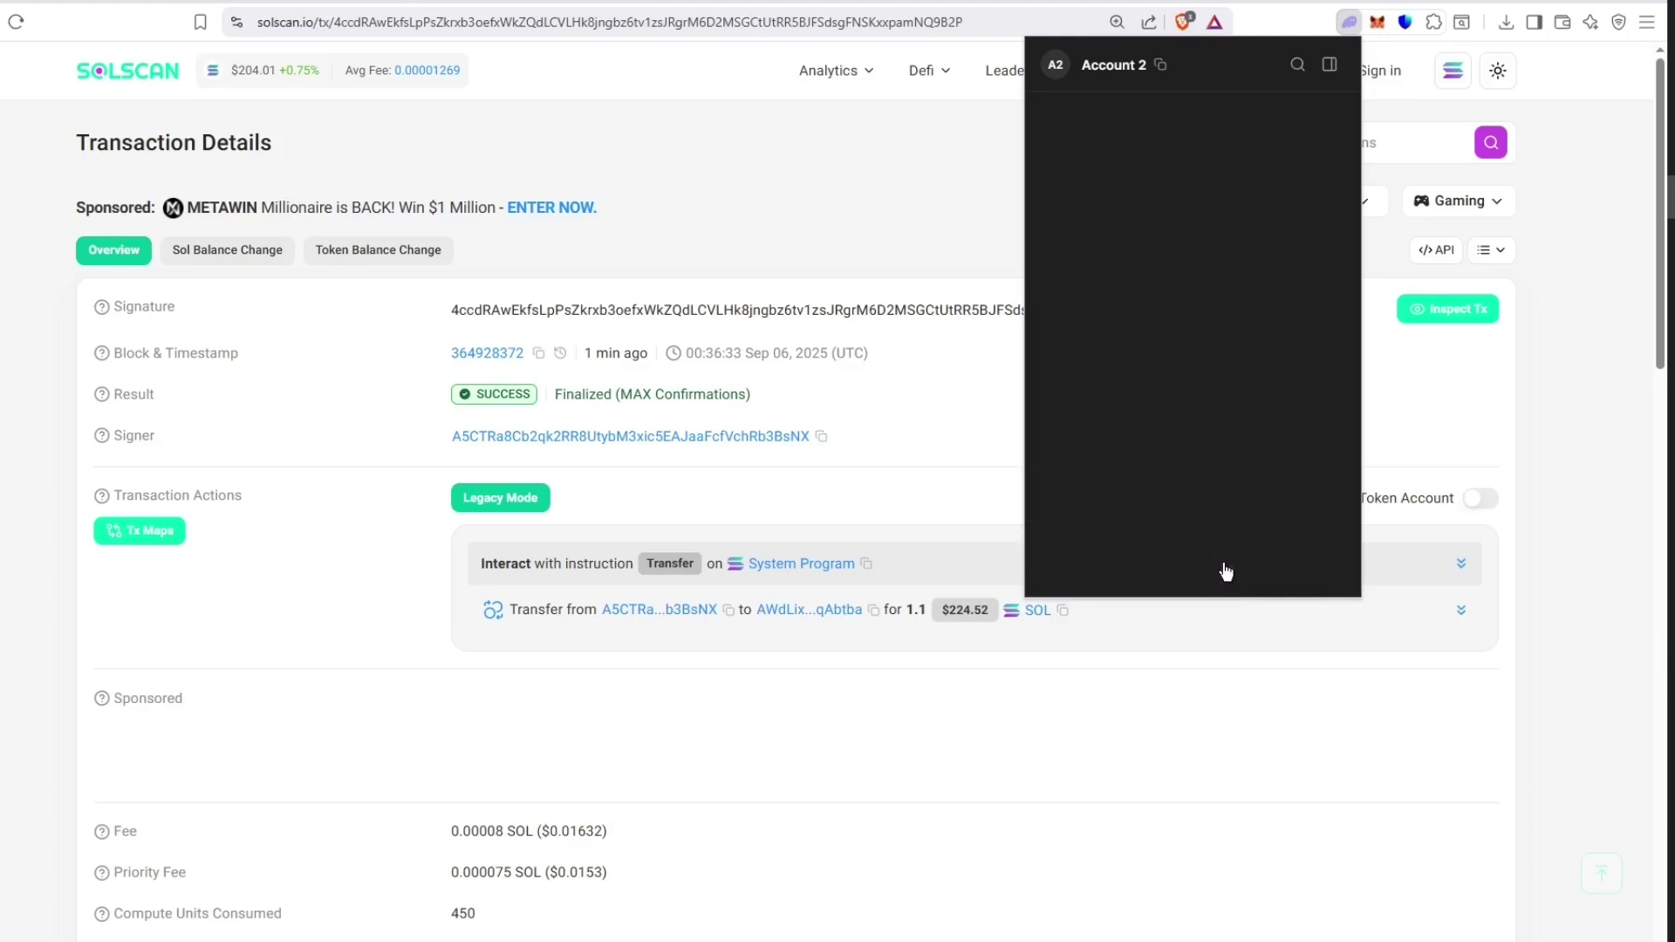
{"action": "left_click", "coordinate": [1224, 560]}
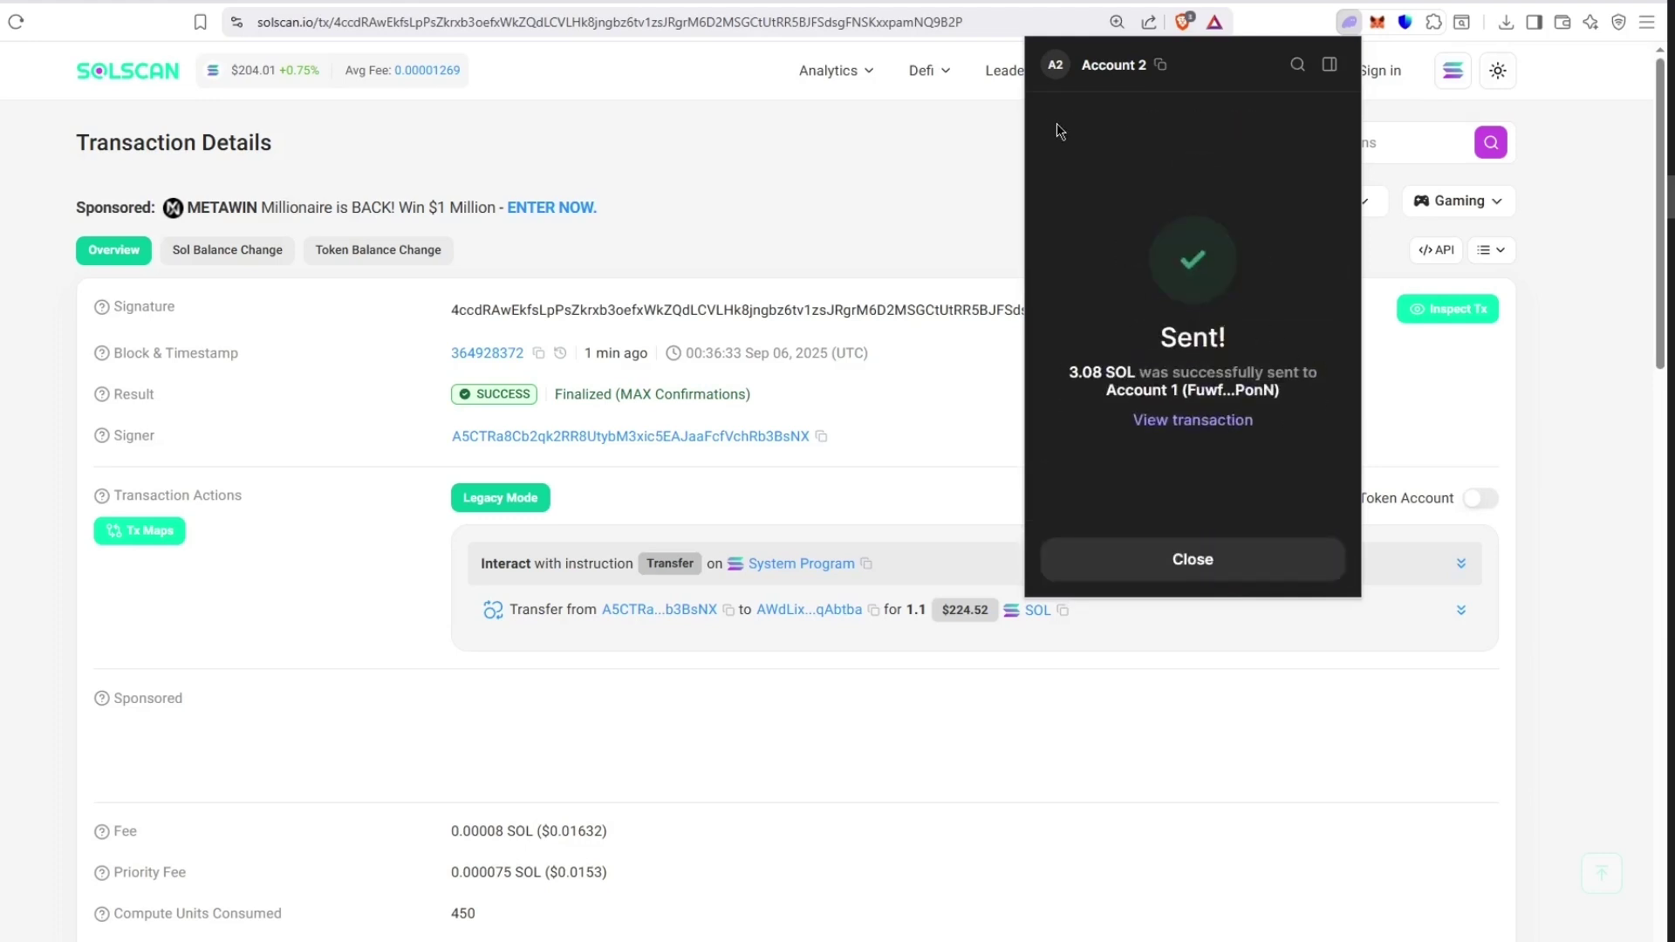
{"action": "left_click", "coordinate": [1059, 66]}
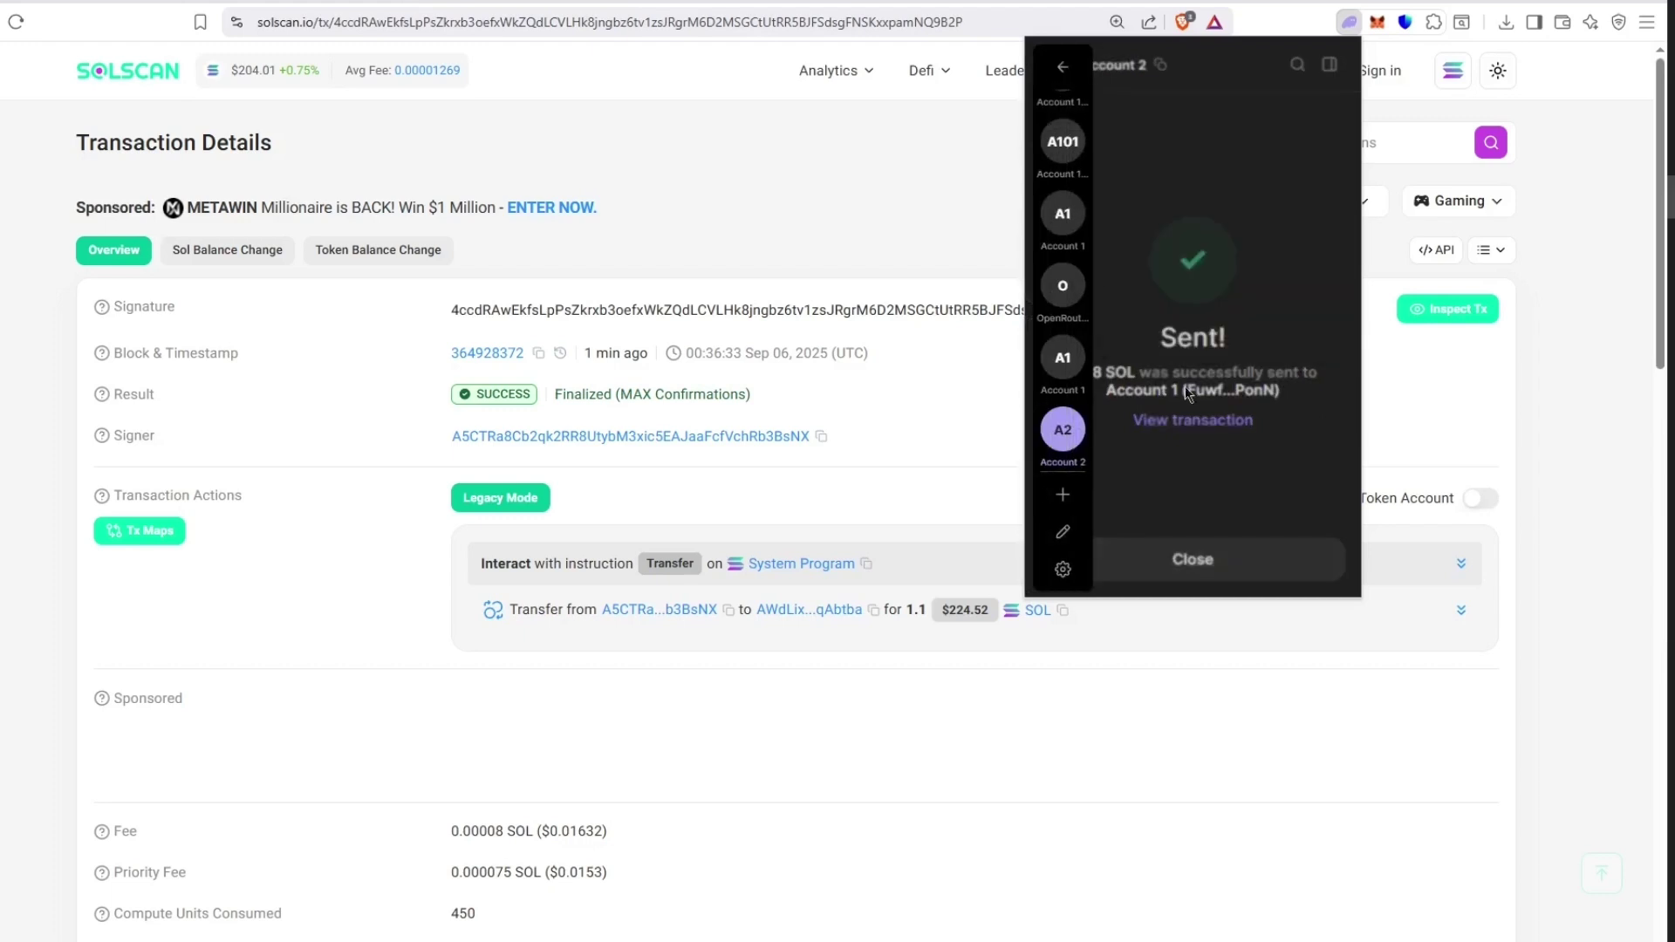
{"action": "left_click", "coordinate": [1078, 390]}
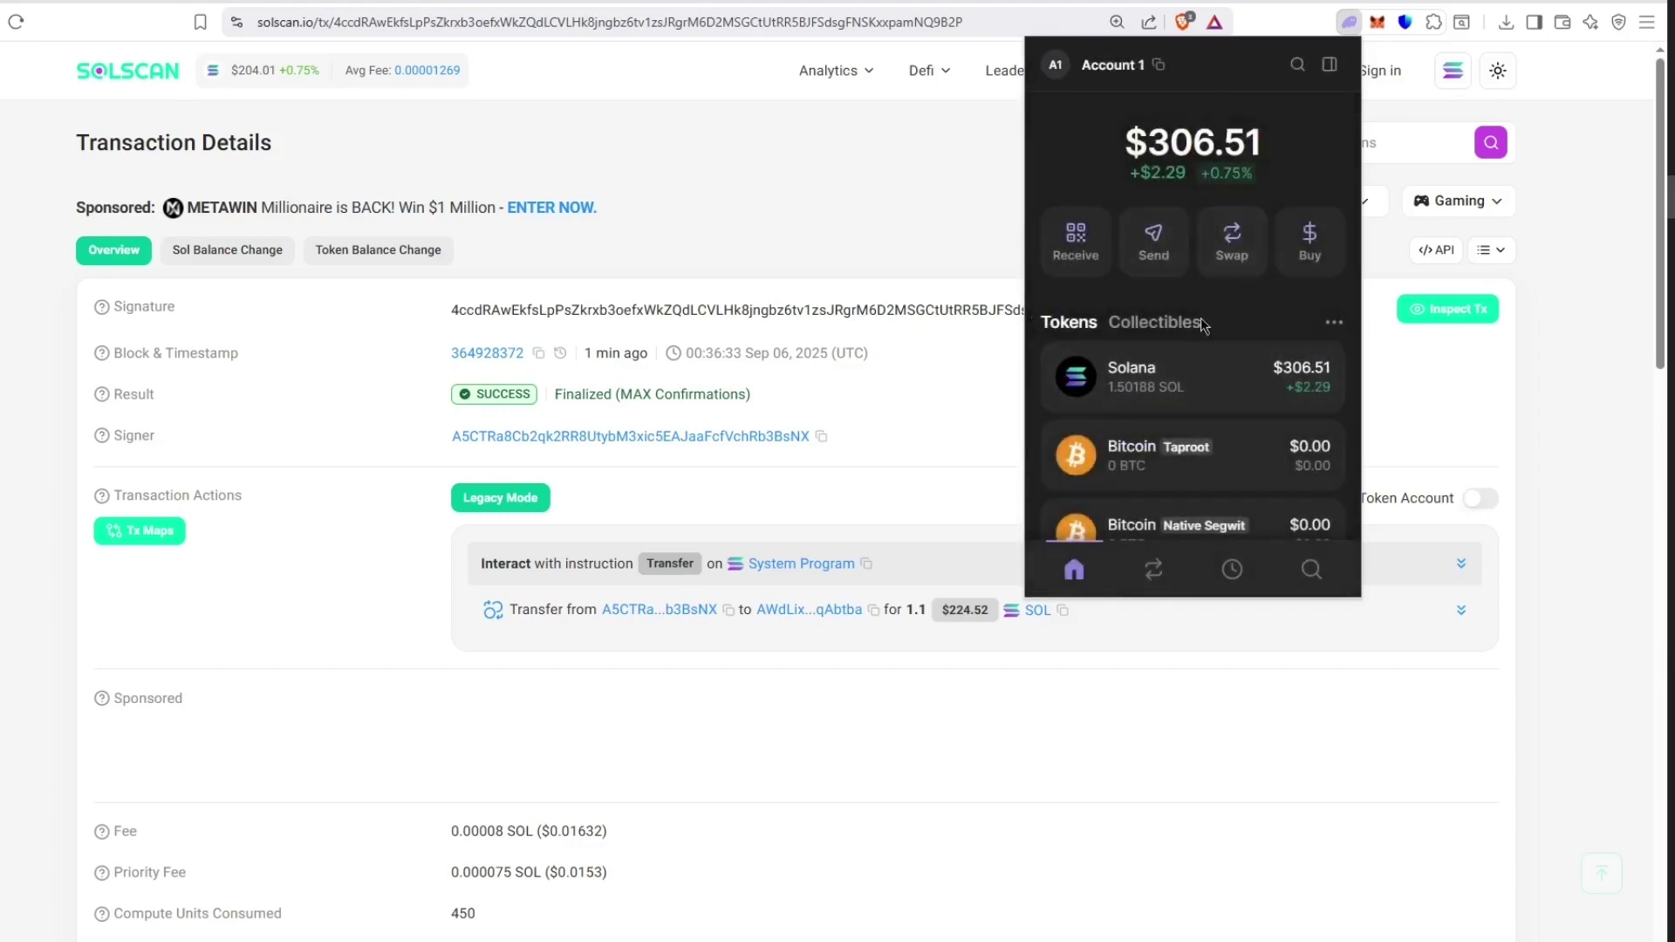
- Reopen Phantom to refresh Account 1's 4.58188 SOL balance, then dismiss it
{"action": "left_click", "coordinate": [1350, 25]}
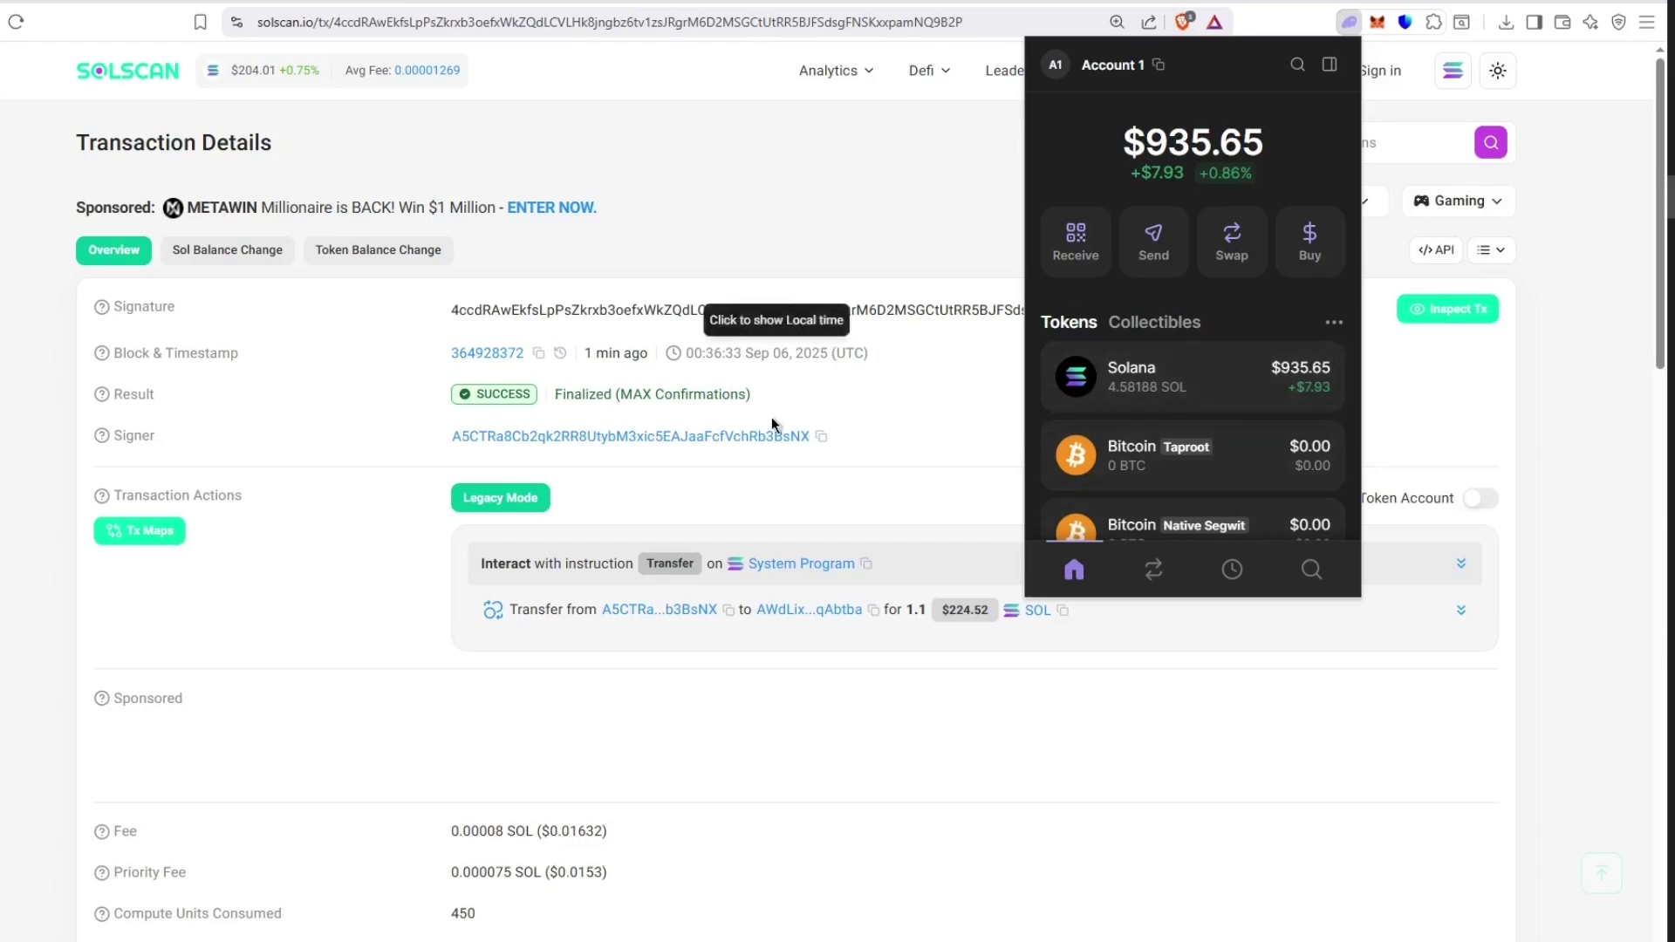
{"action": "left_click", "coordinate": [950, 371]}
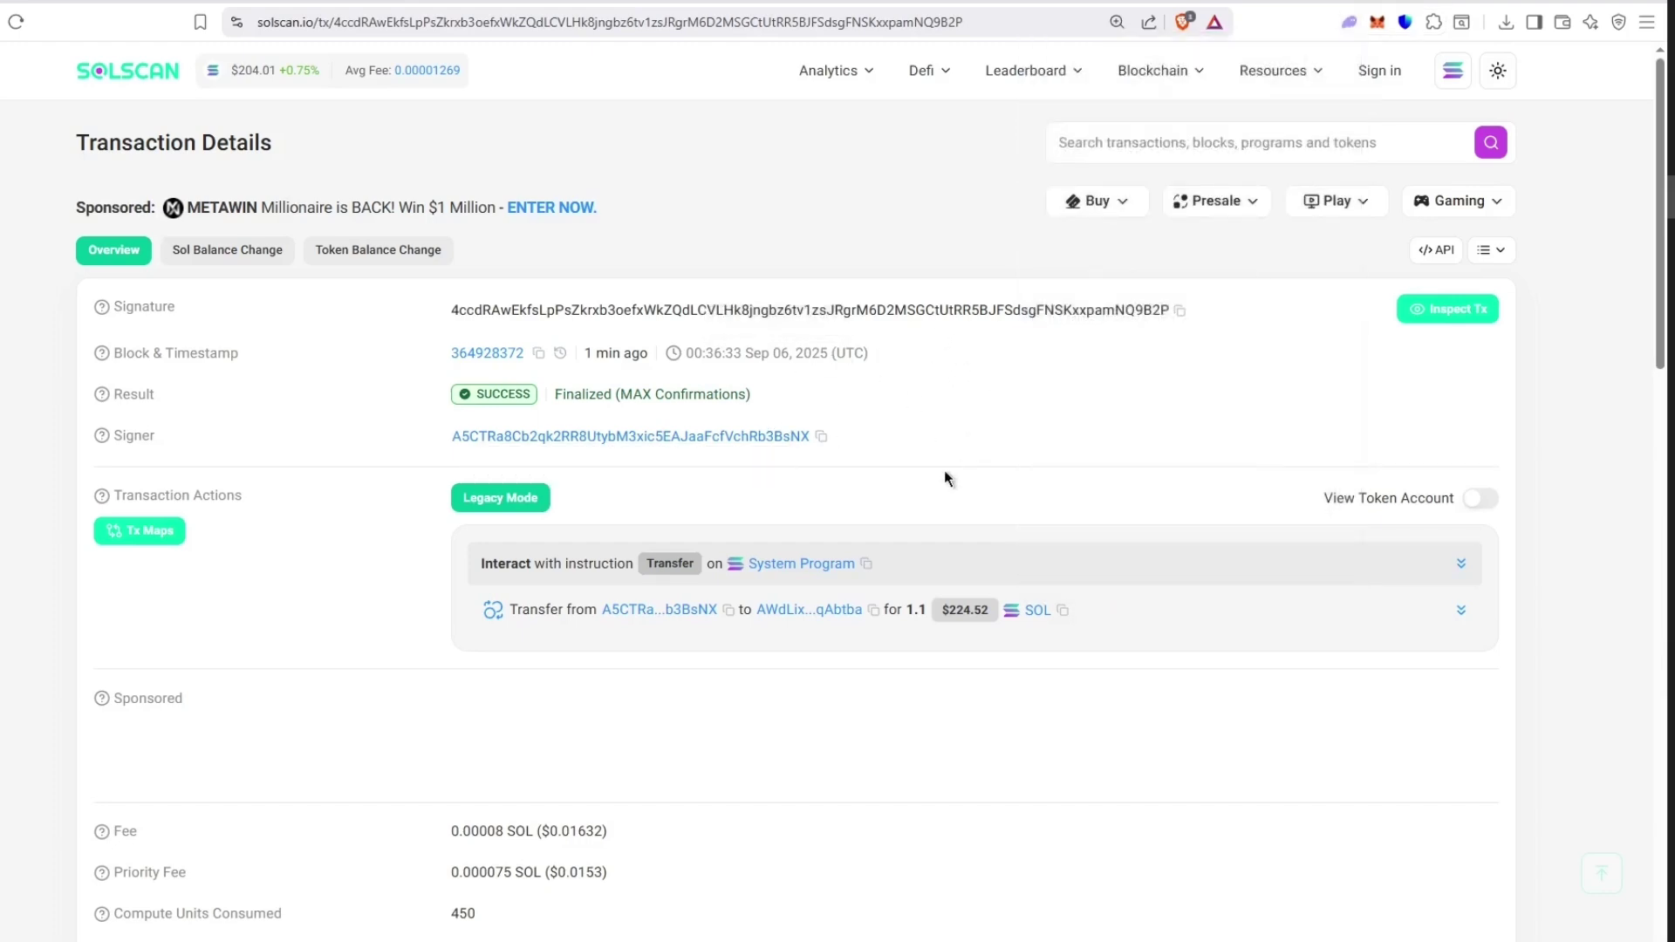